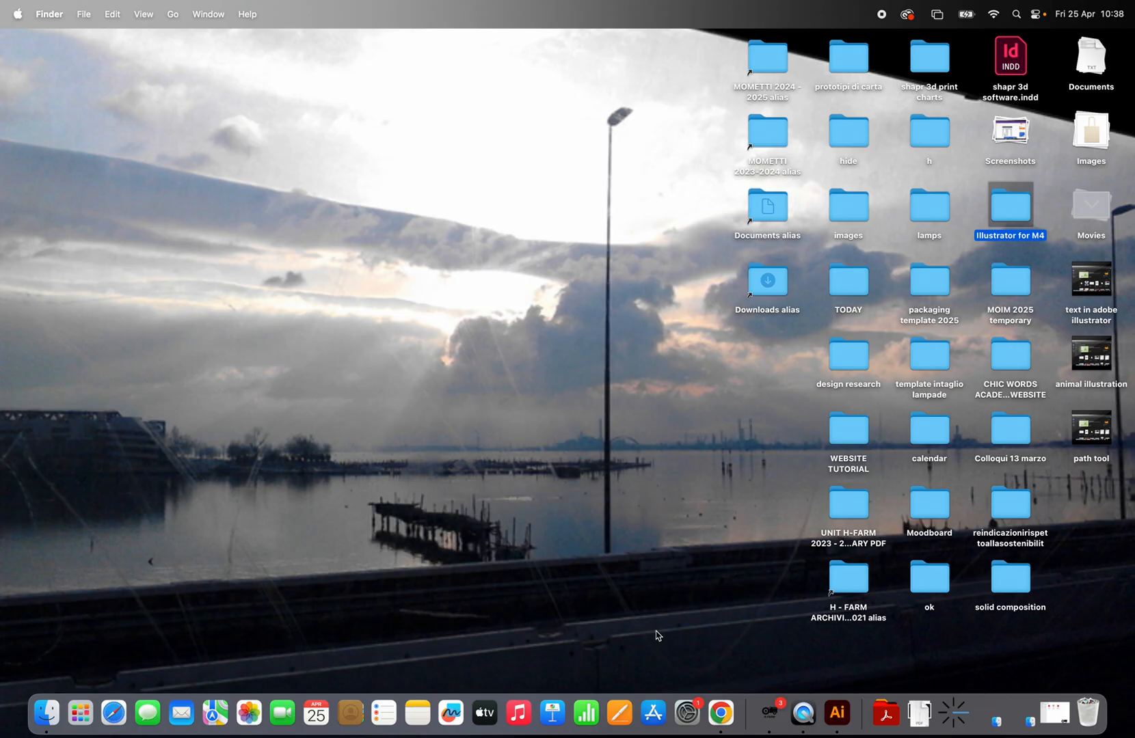
Step: Preview the dress_flat_design.png sketch in the "Illustrator for M4" desktop folder and close the folder
double_click(1016, 212)
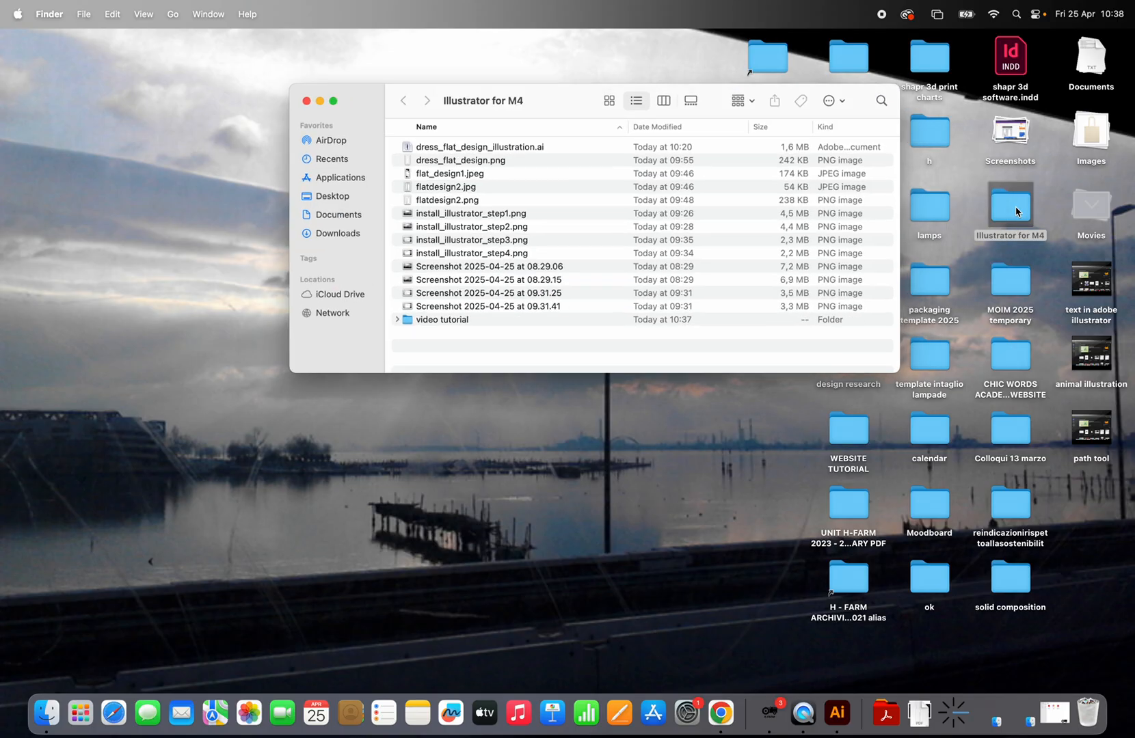
left_click(520, 161)
key("space")
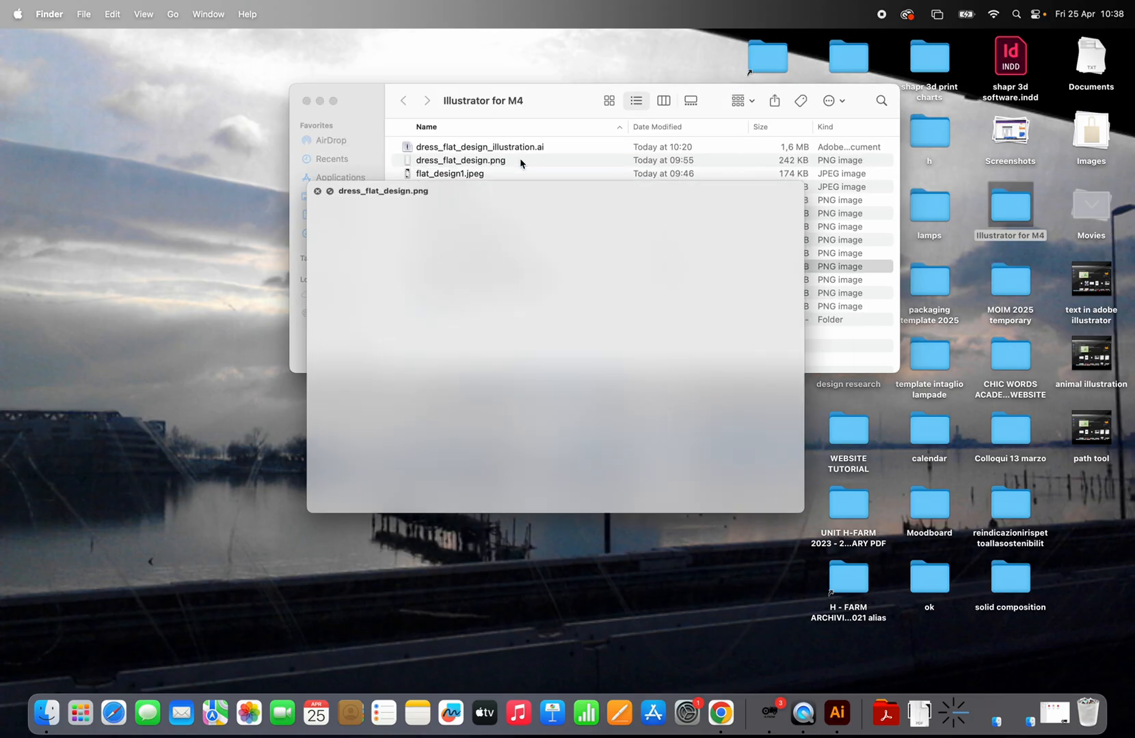
left_click(121, 68)
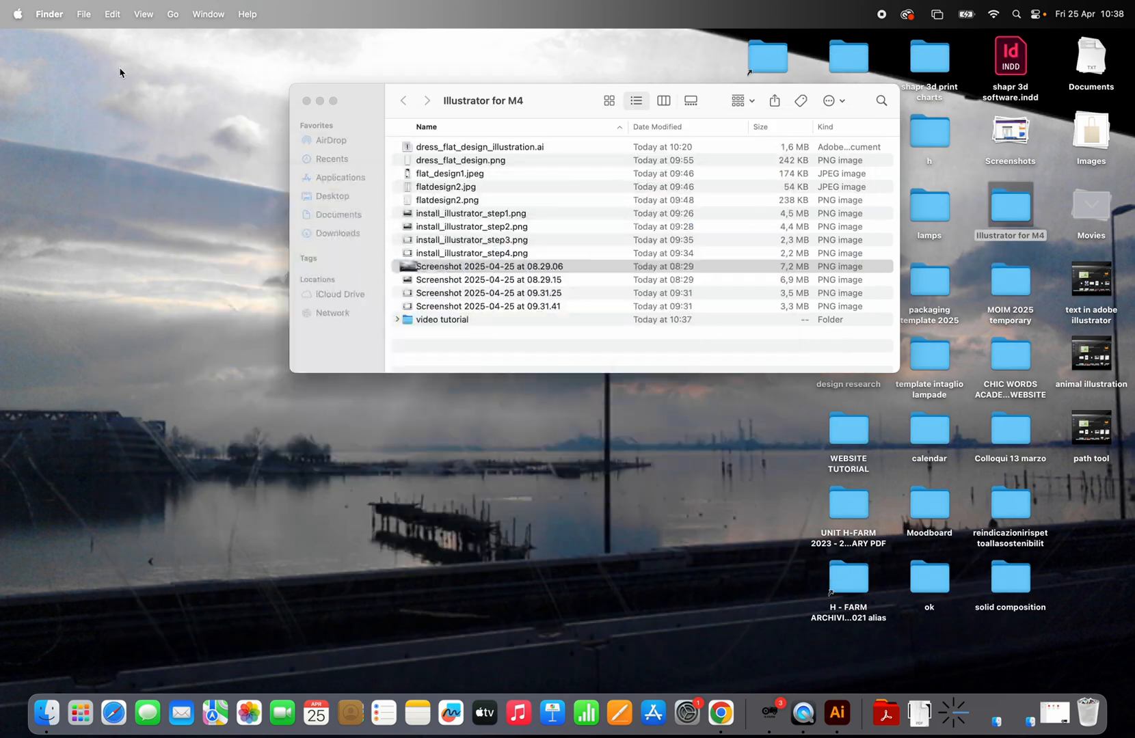
left_click(466, 160)
key("space")
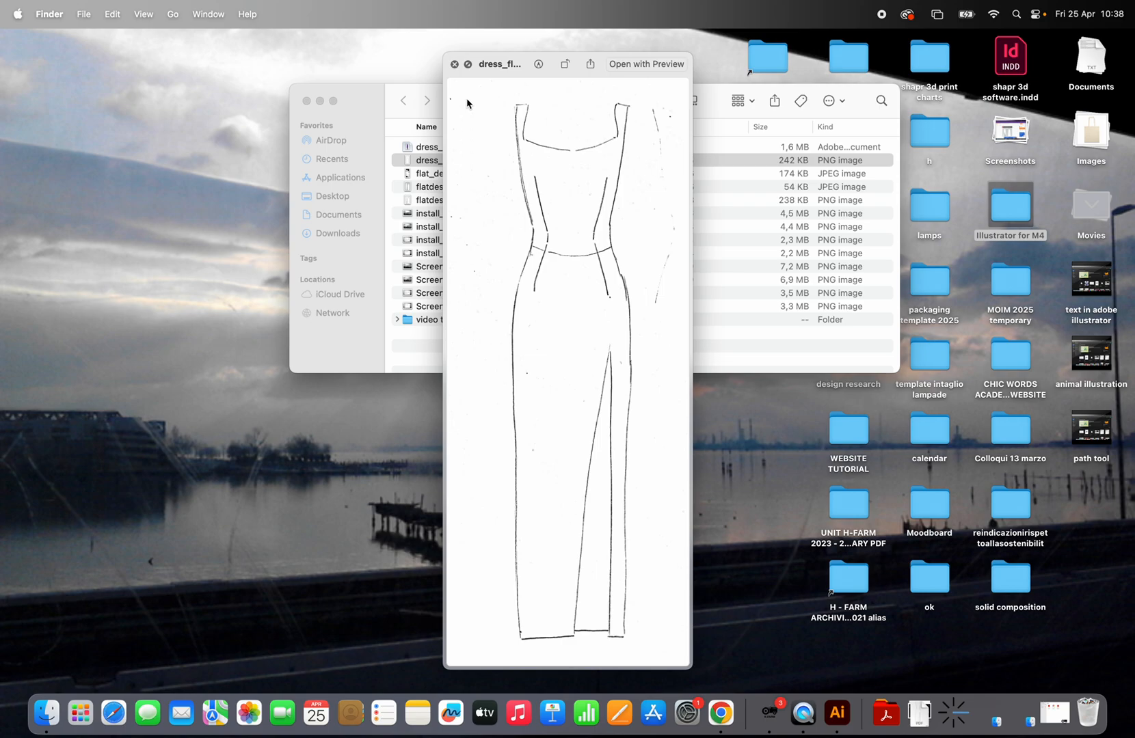
left_click(453, 64)
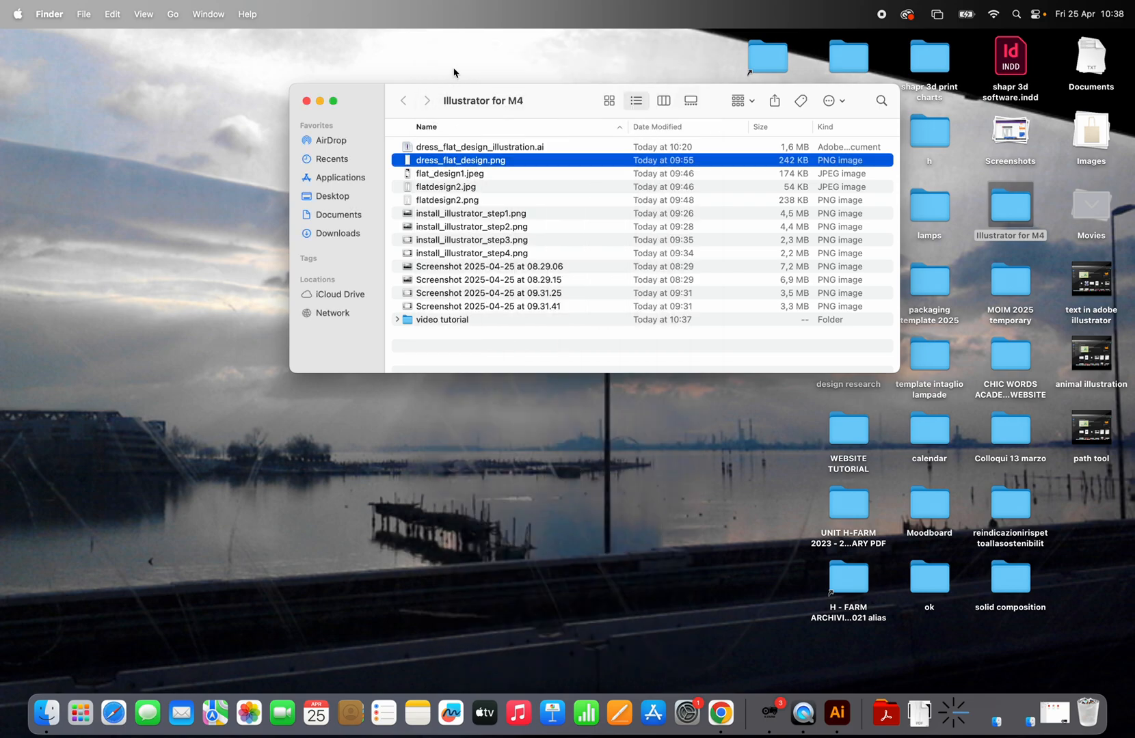
left_click(306, 101)
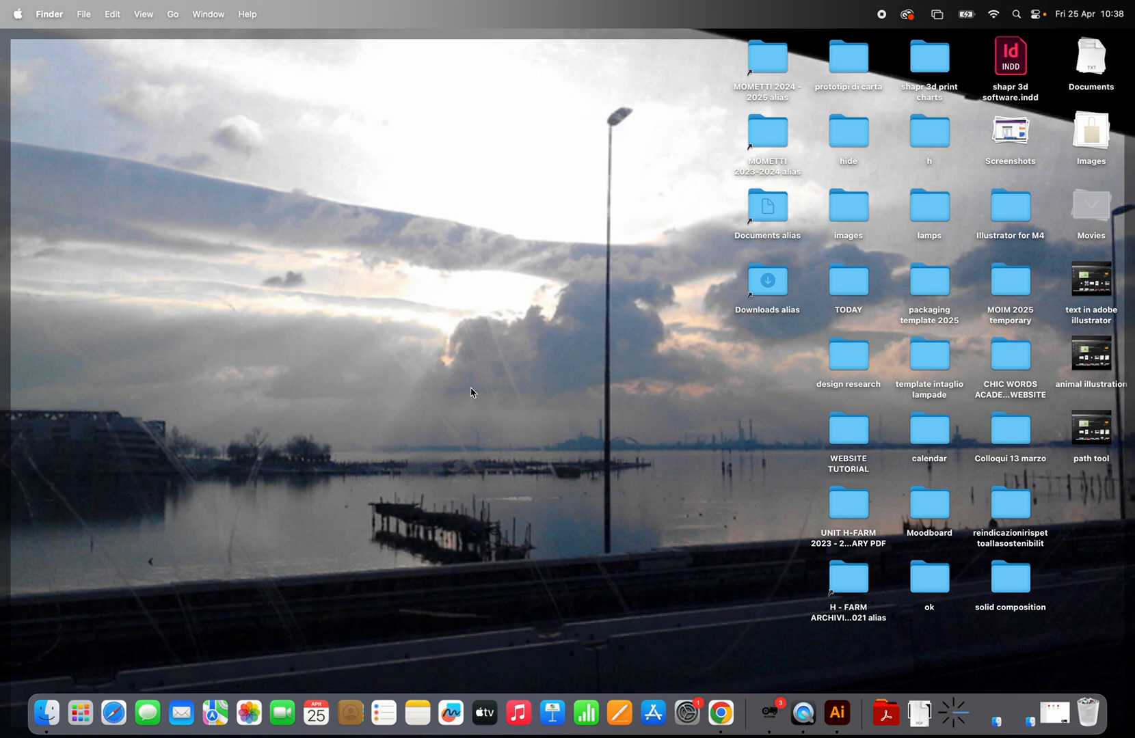
Step: Launch Adobe Illustrator 2025 from the Applications folder
left_click(421, 264)
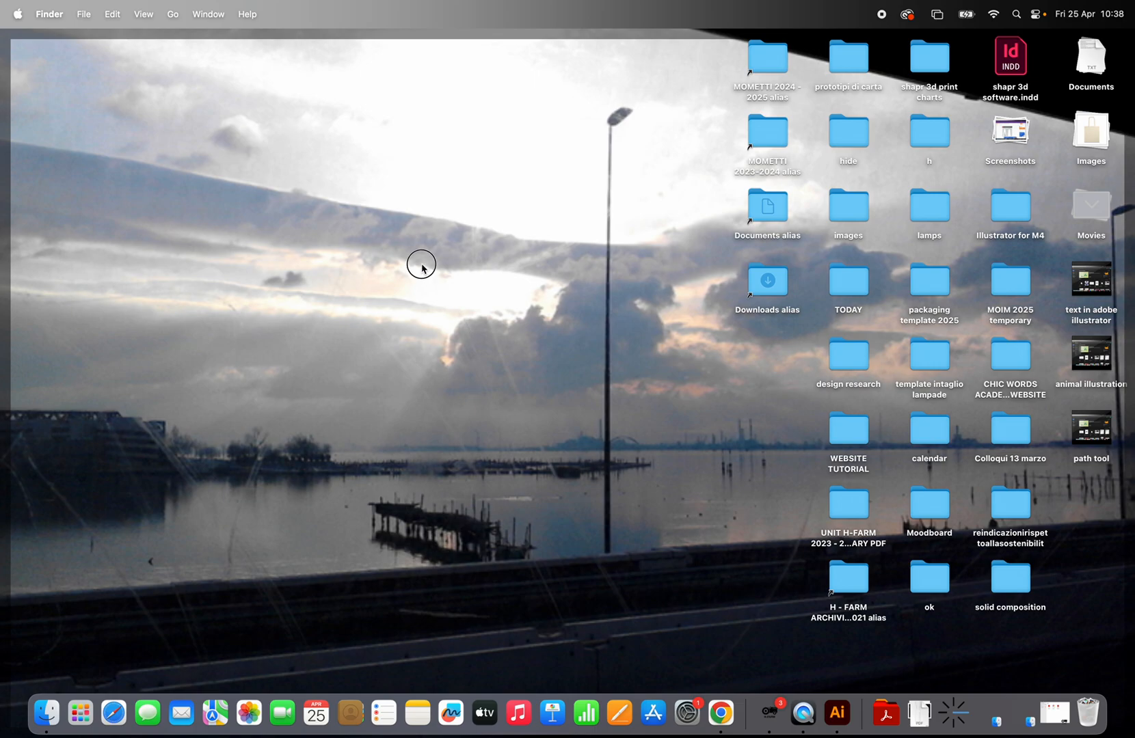
left_click(92, 15)
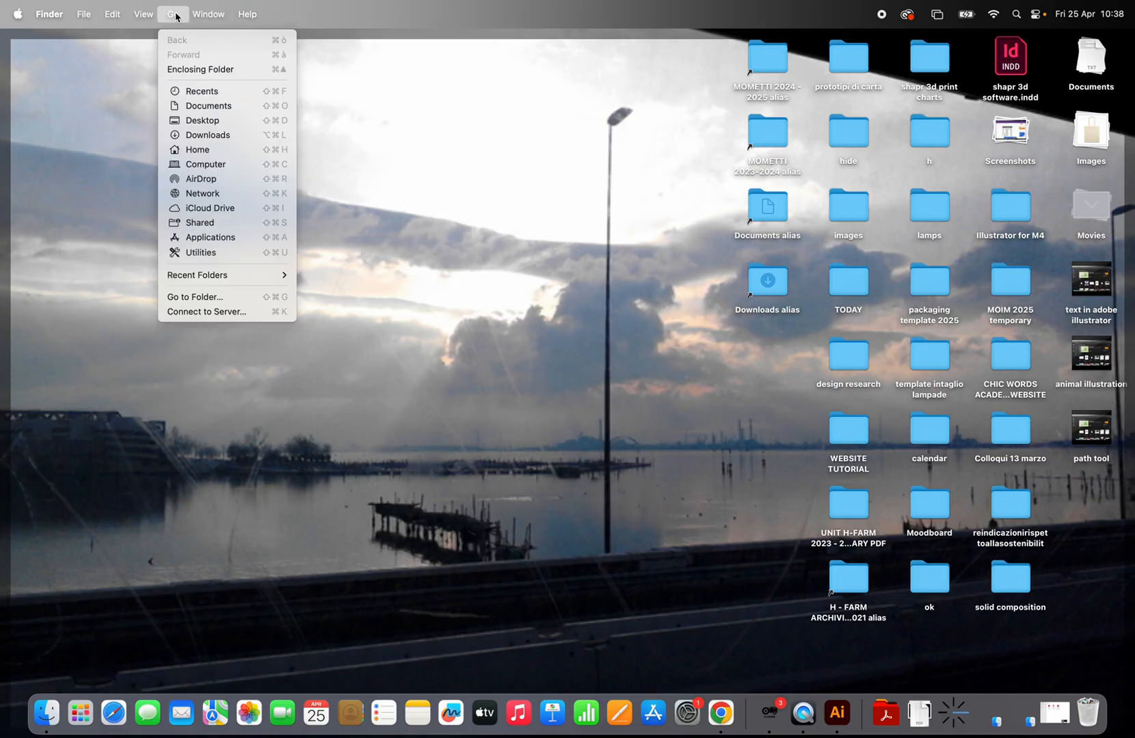
left_click(208, 237)
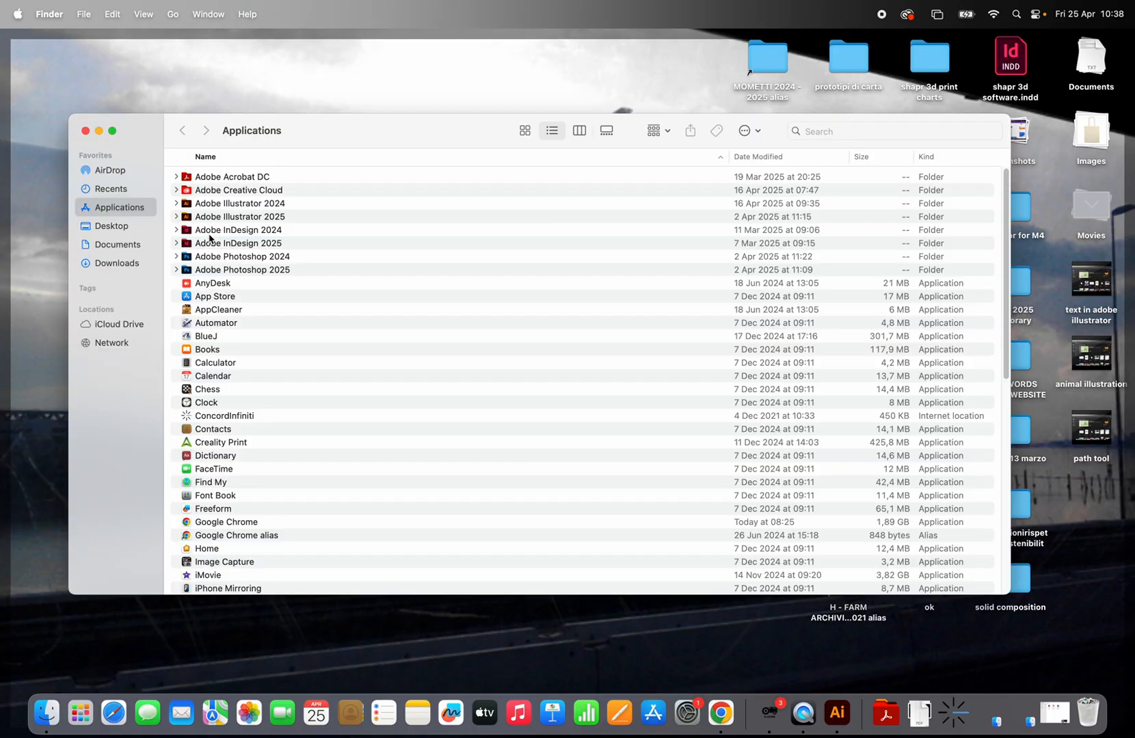
left_click(299, 218)
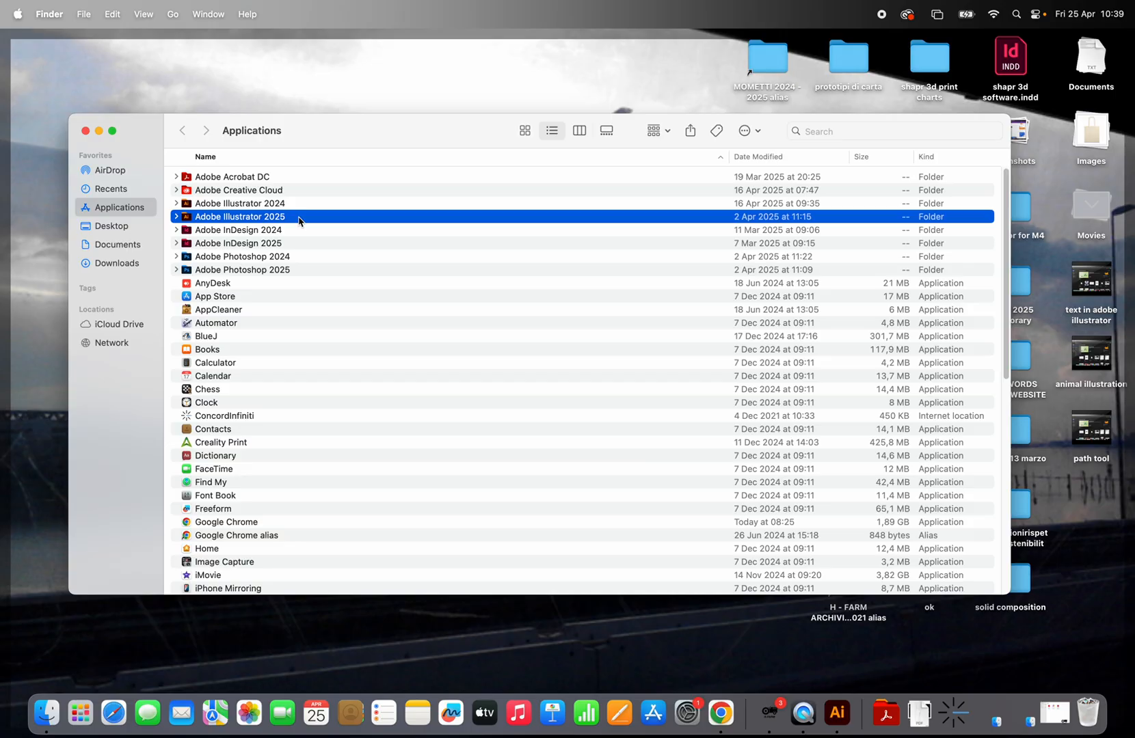
double_click(299, 218)
left_click(294, 178)
double_click(294, 178)
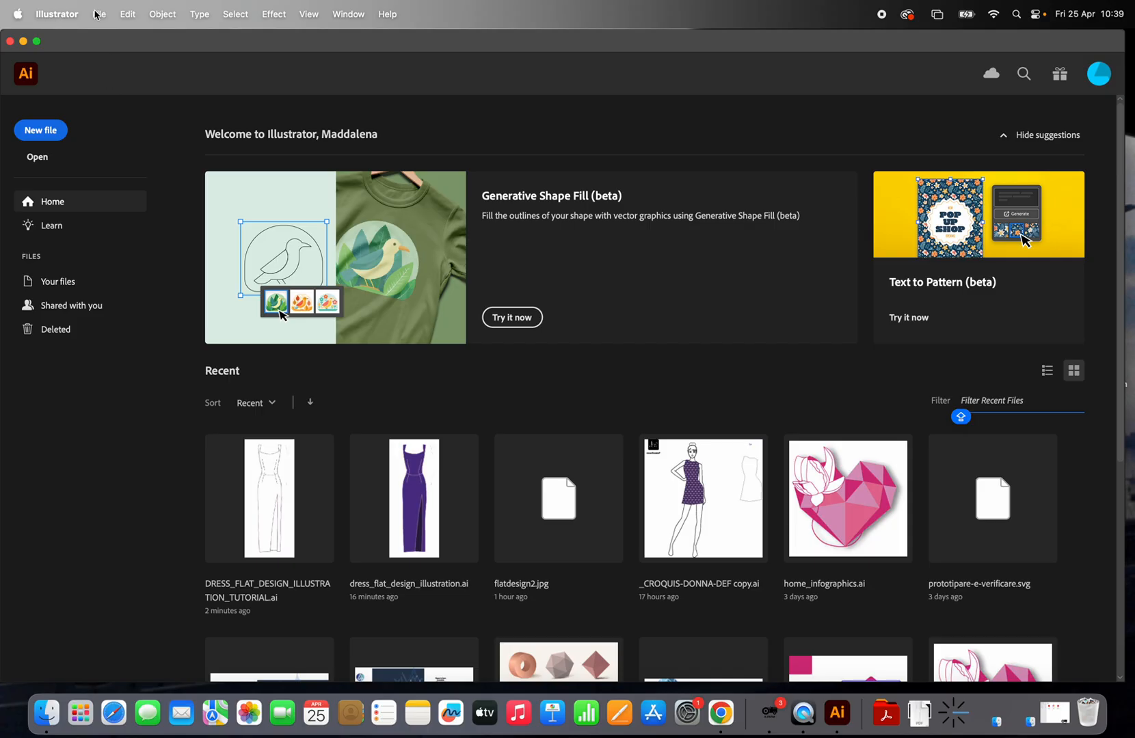
Step: Create a new document from the A4 print preset with centimeters as the unit
left_click(105, 17)
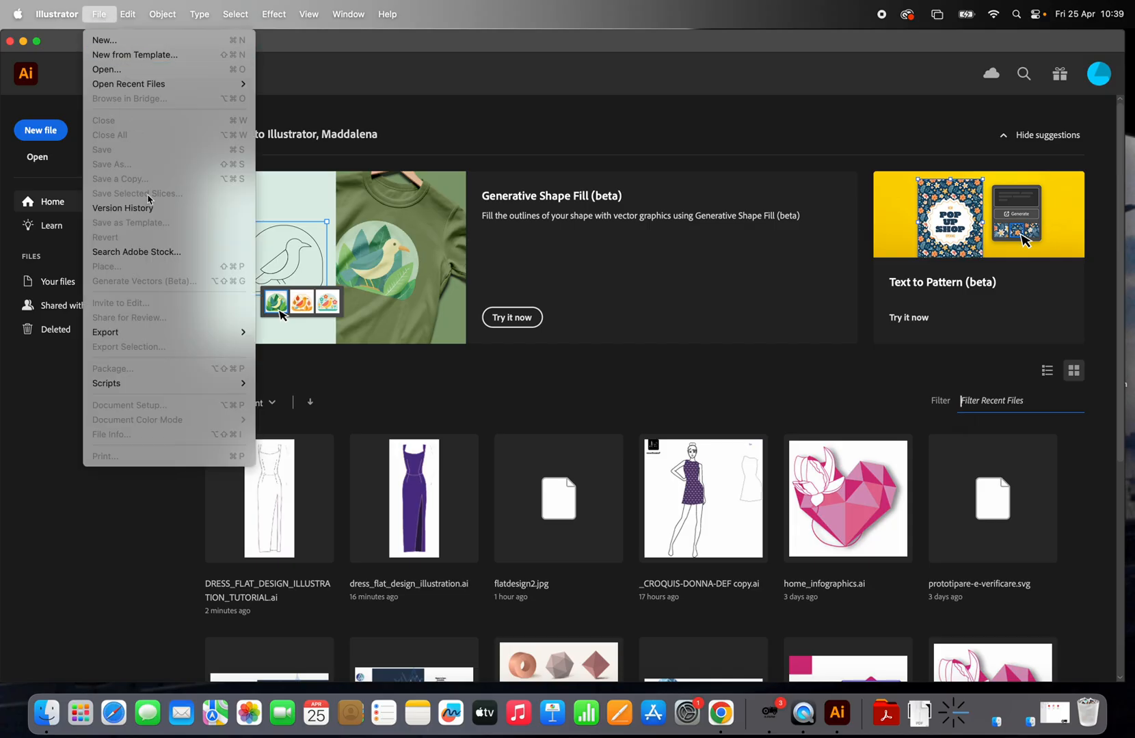
left_click(140, 42)
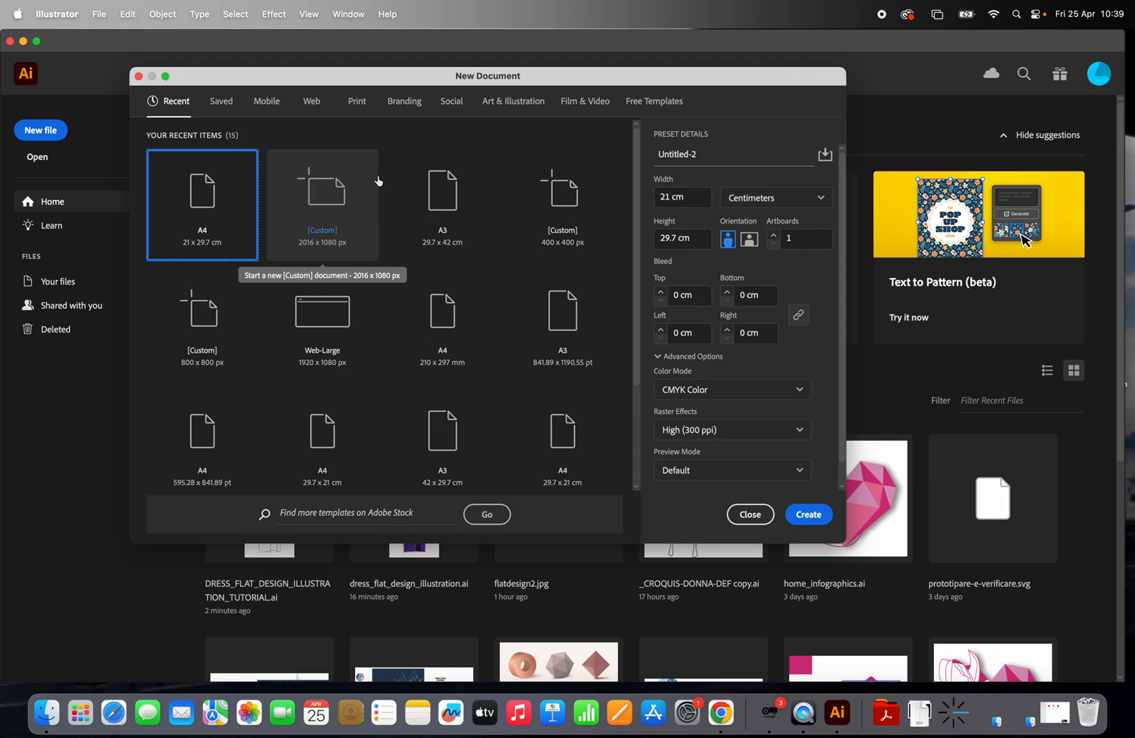
left_click(357, 103)
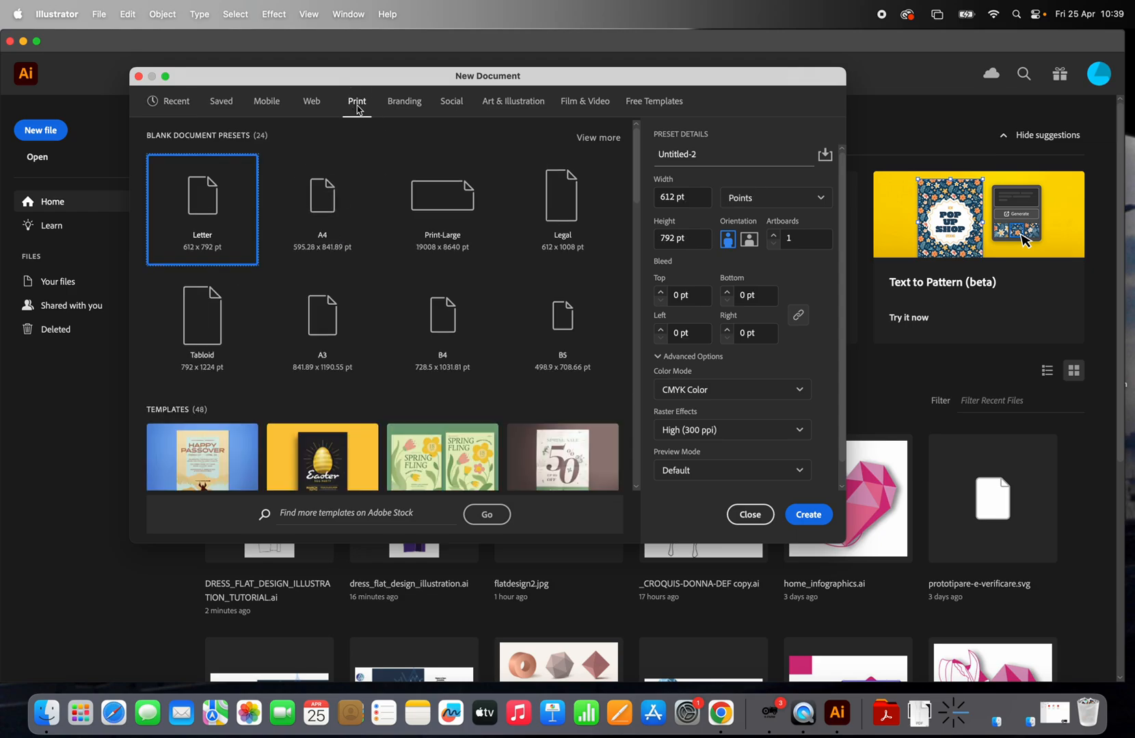
left_click(334, 205)
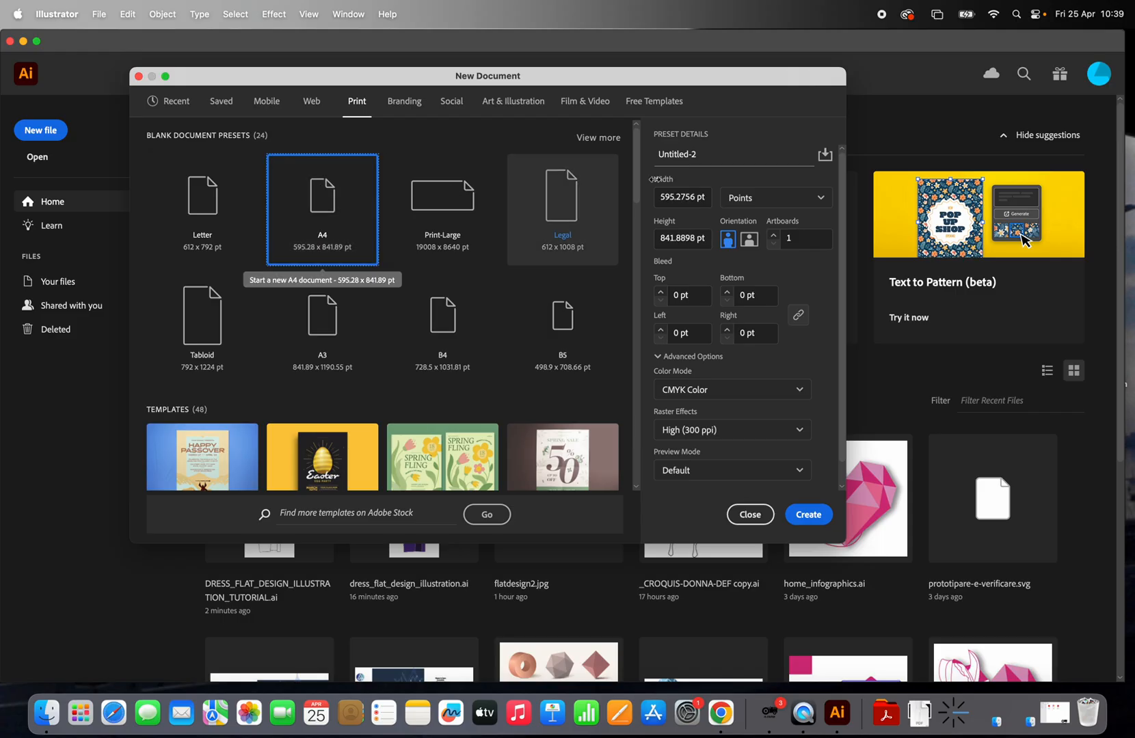
left_click(816, 204)
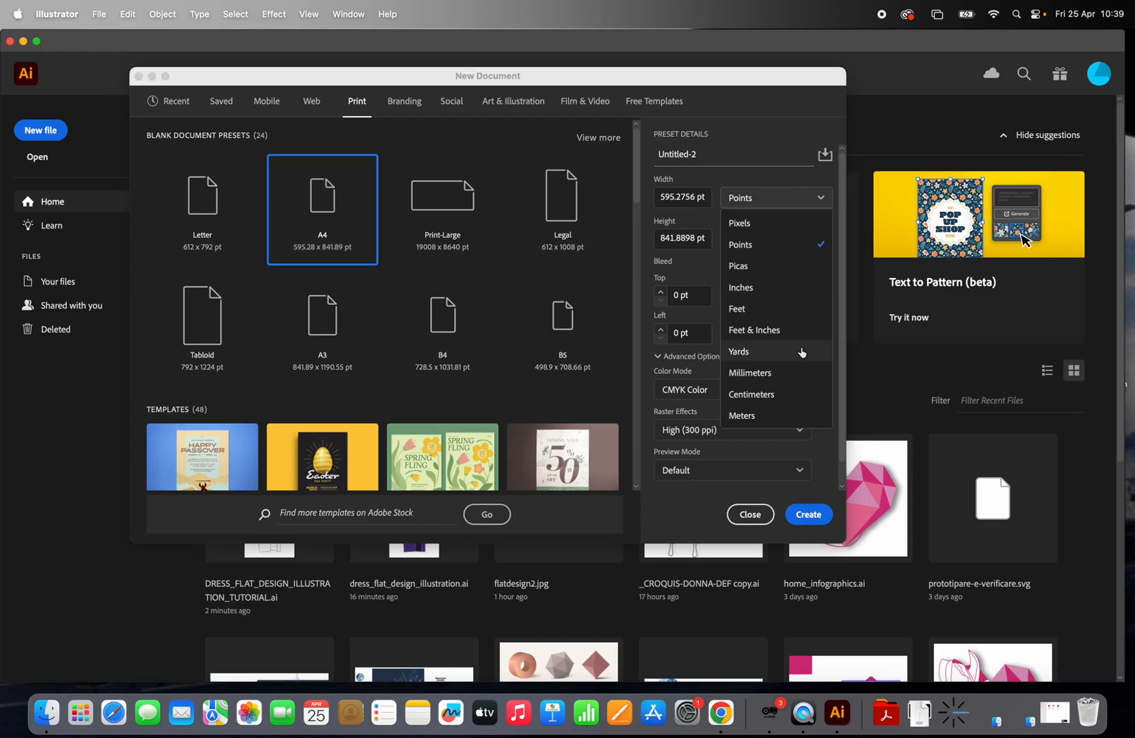
left_click(786, 397)
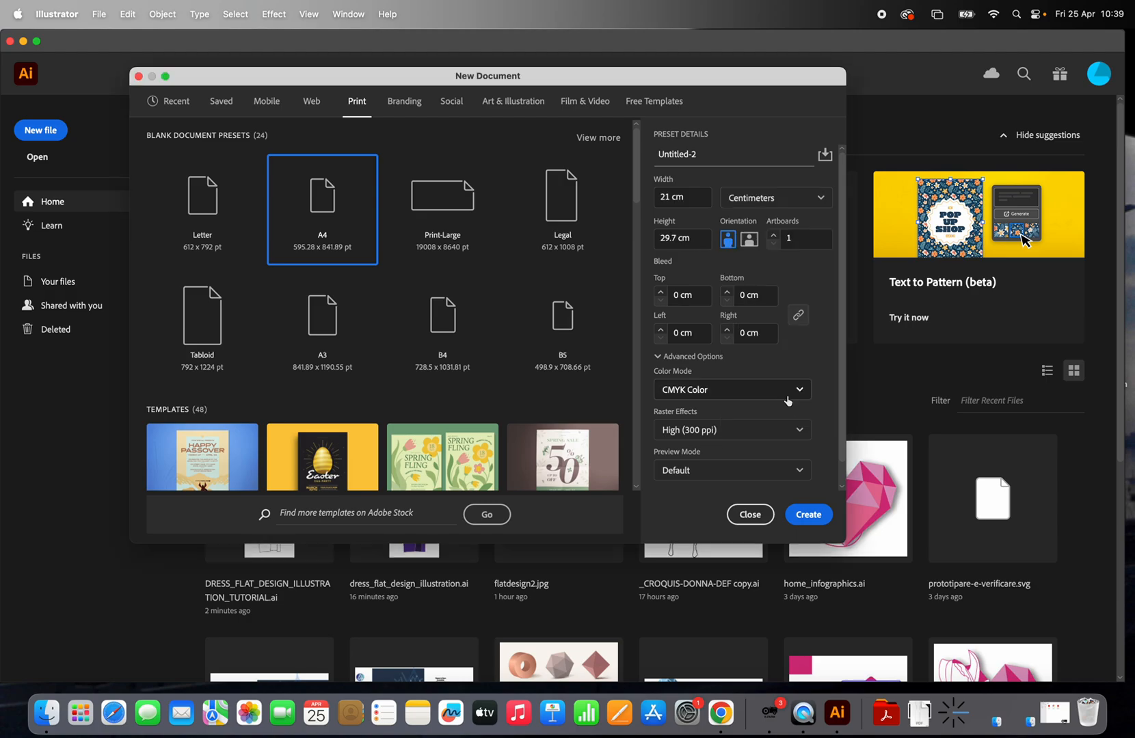
left_click(808, 515)
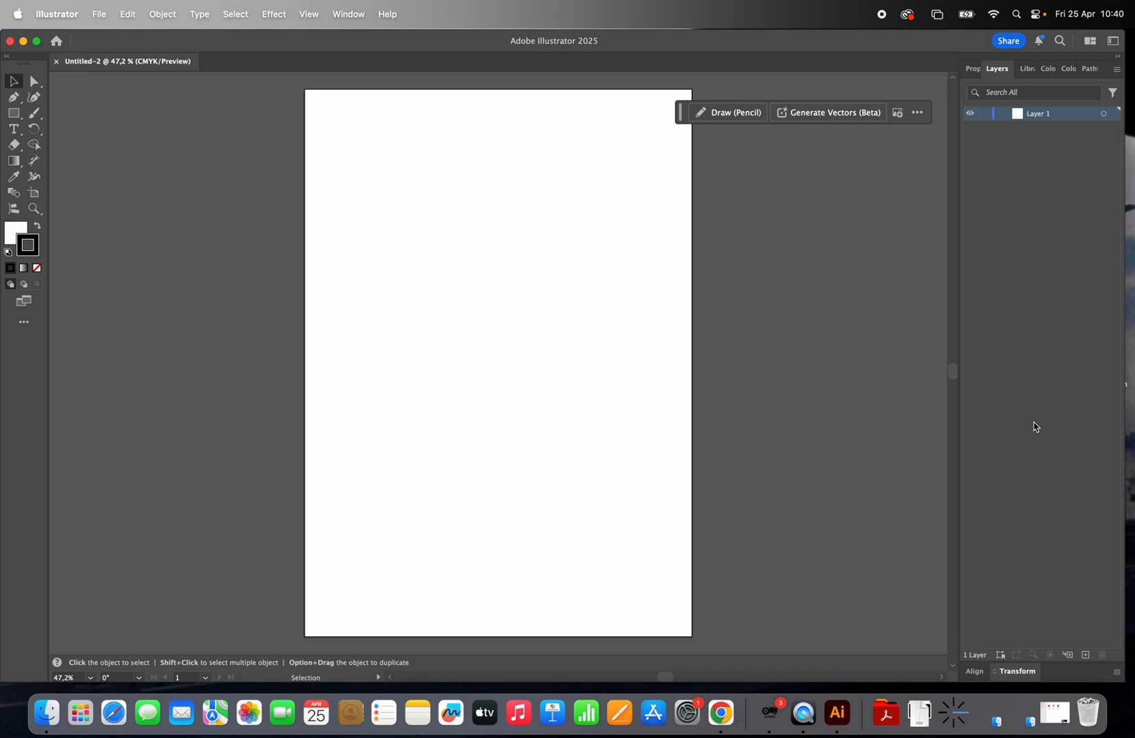
Step: Place dress_flat_design.png as a linked image and position the whole dress sketch within the artboard
left_click(98, 15)
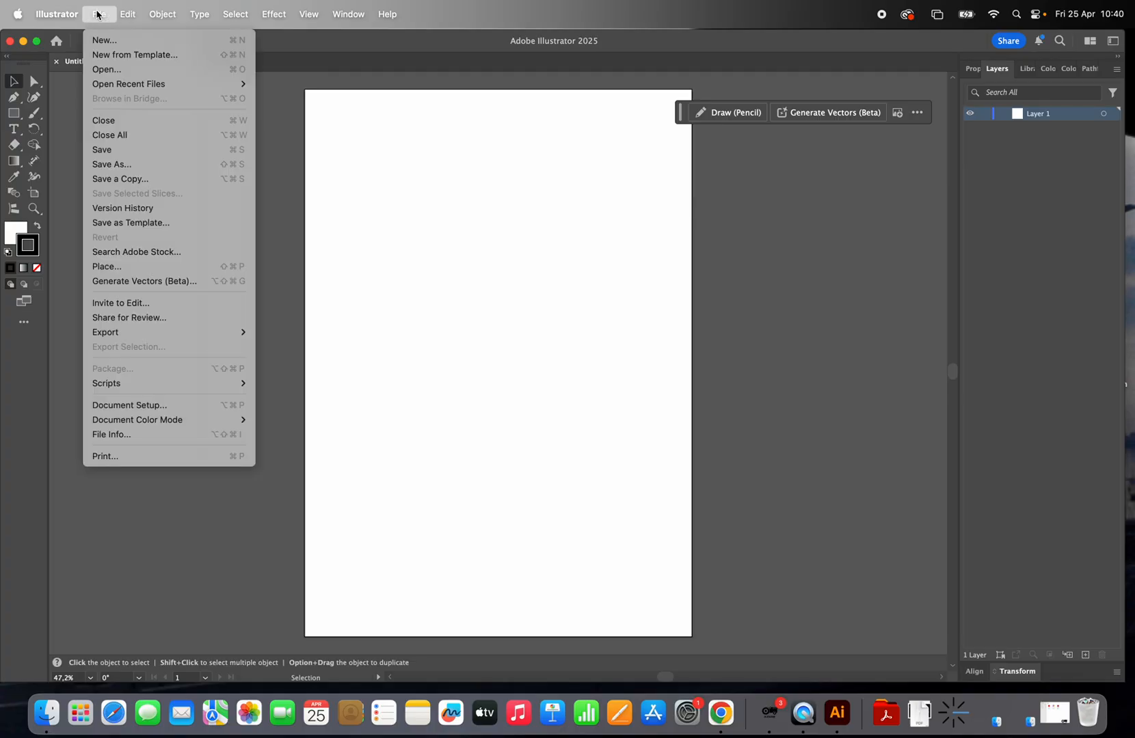
left_click(133, 268)
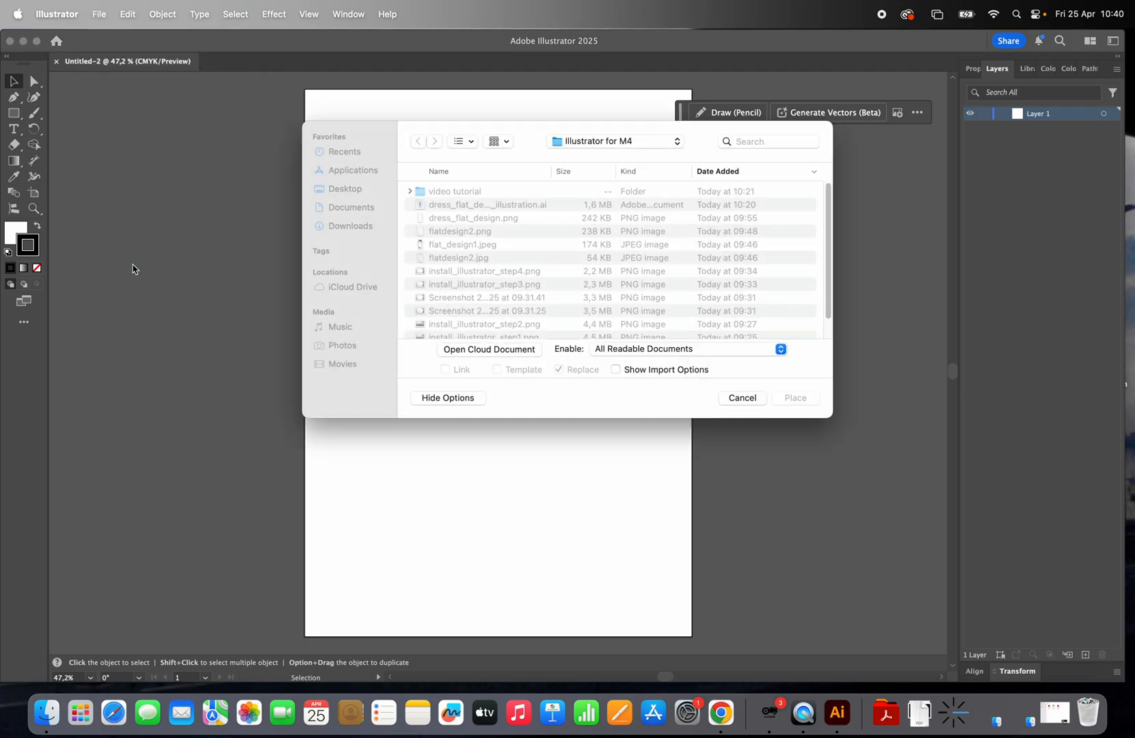
left_click(514, 219)
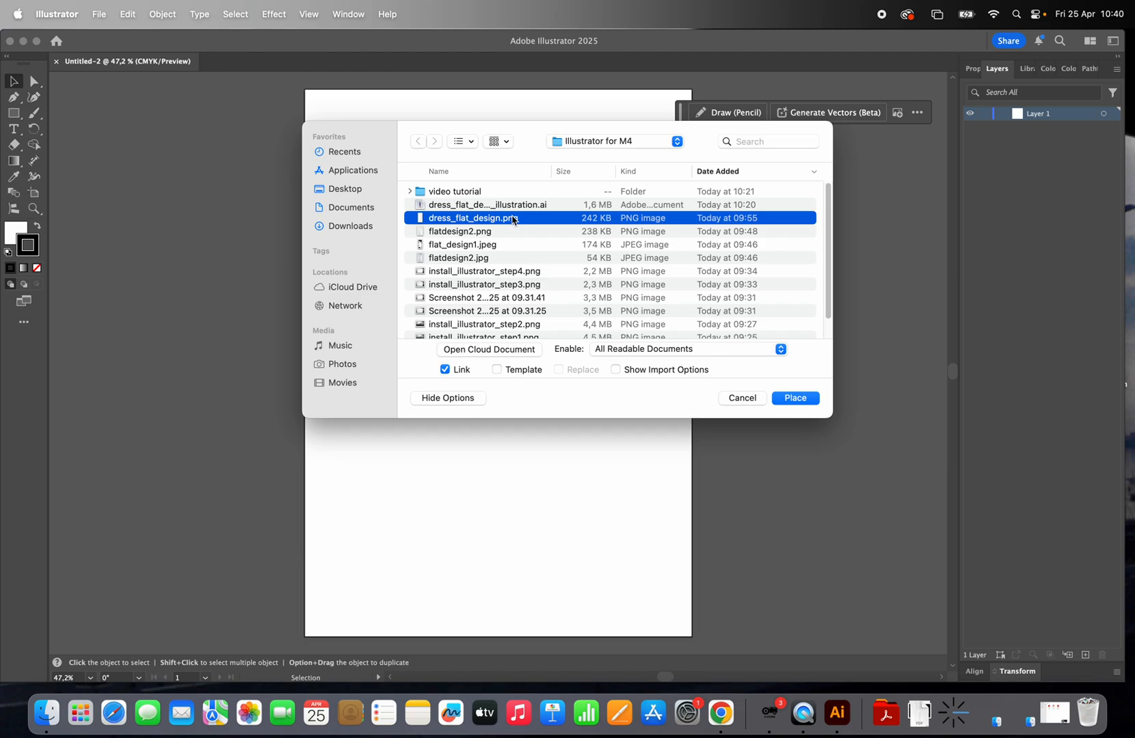
left_click(797, 400)
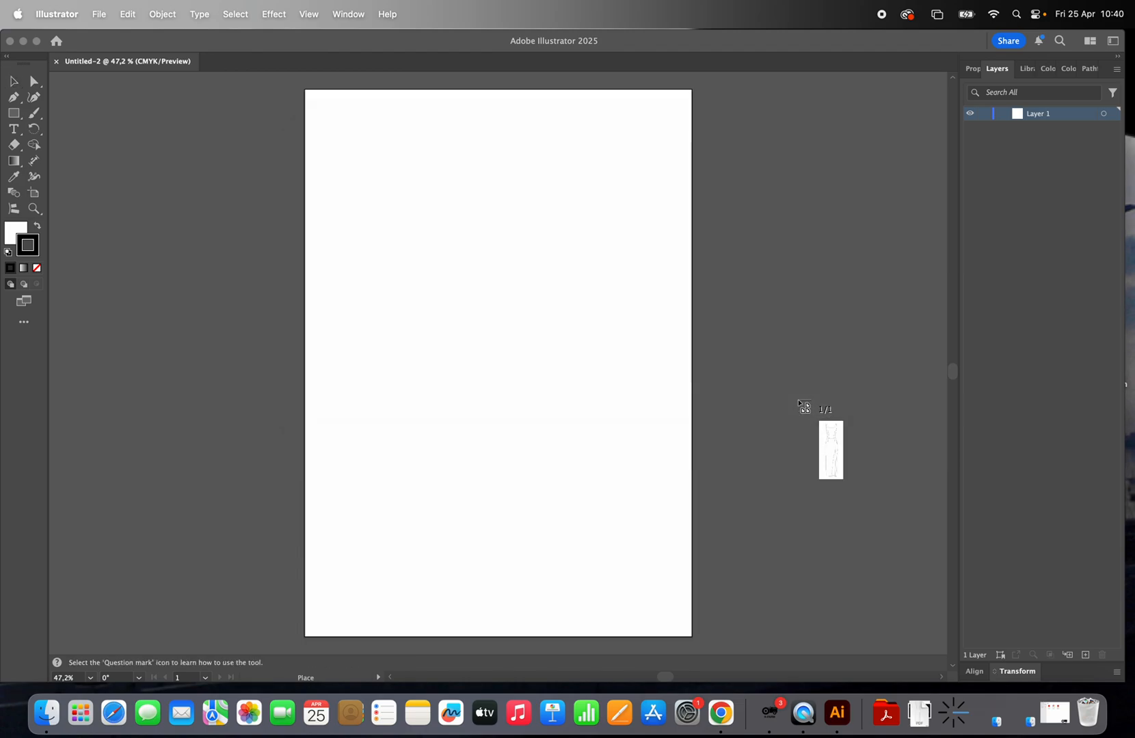
left_click(441, 233)
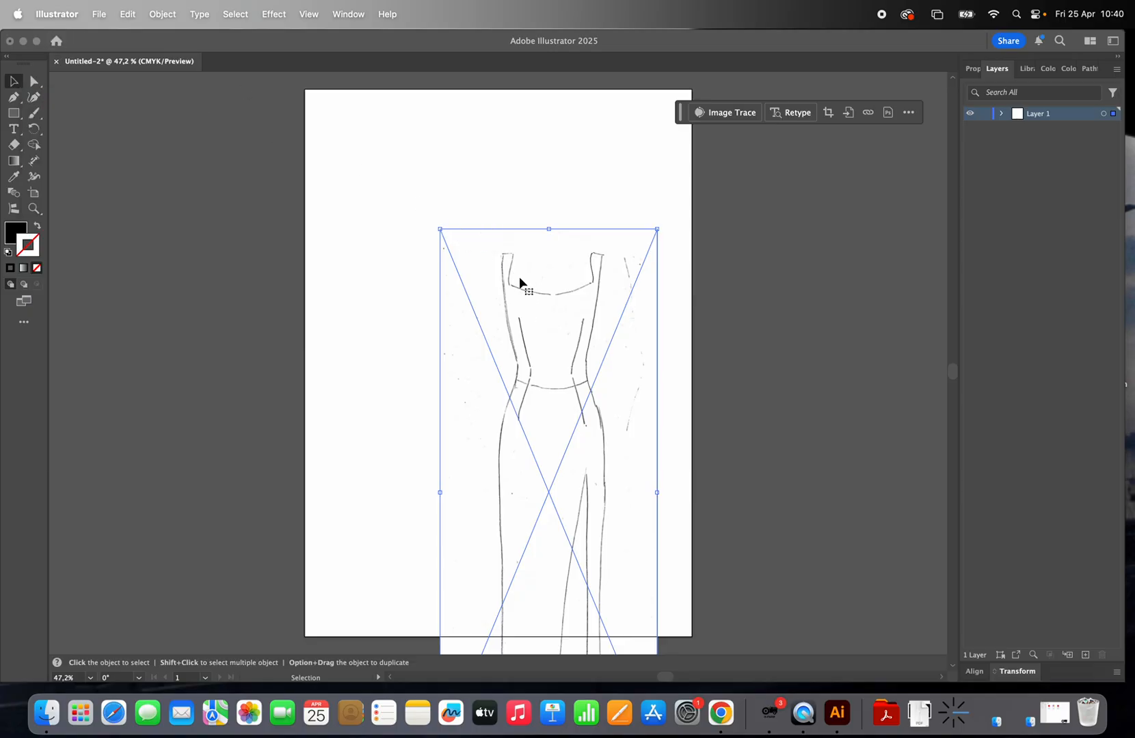
mouse_move(530, 293)
left_mouse_down()
mouse_move(529, 263)
mouse_move(463, 177)
mouse_move(471, 169)
left_mouse_up()
left_click(784, 221)
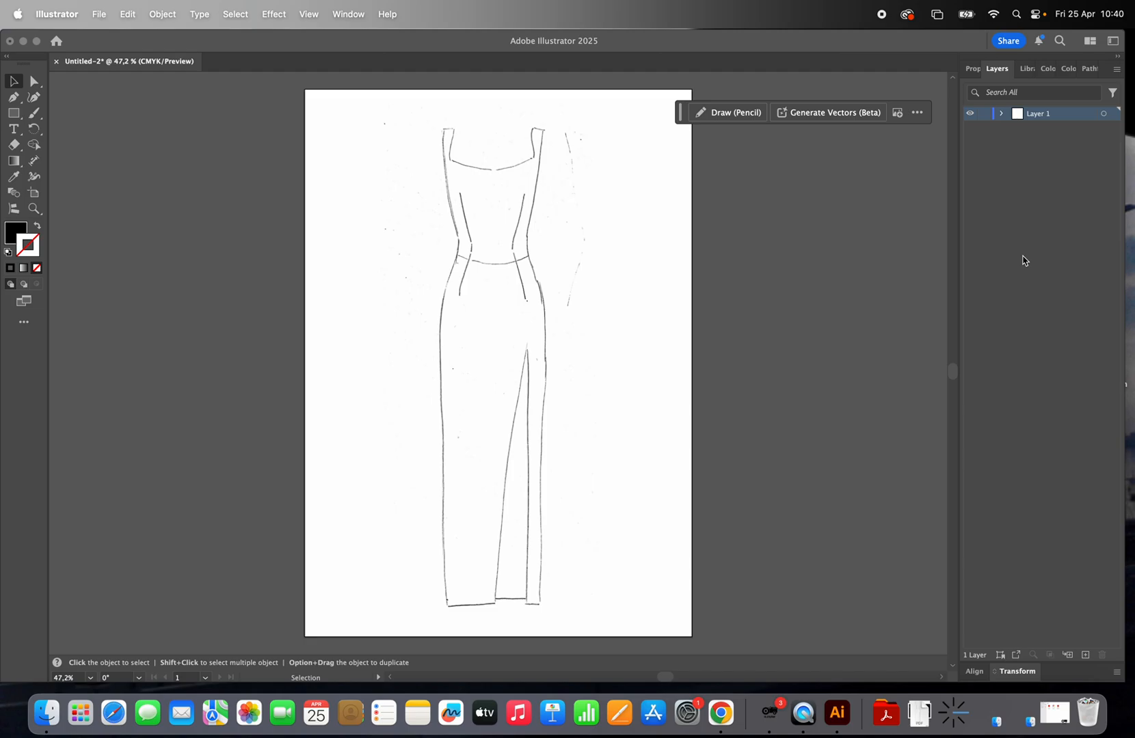
Step: Rename Layer 1 as "sketch" and lock it
left_click(353, 14)
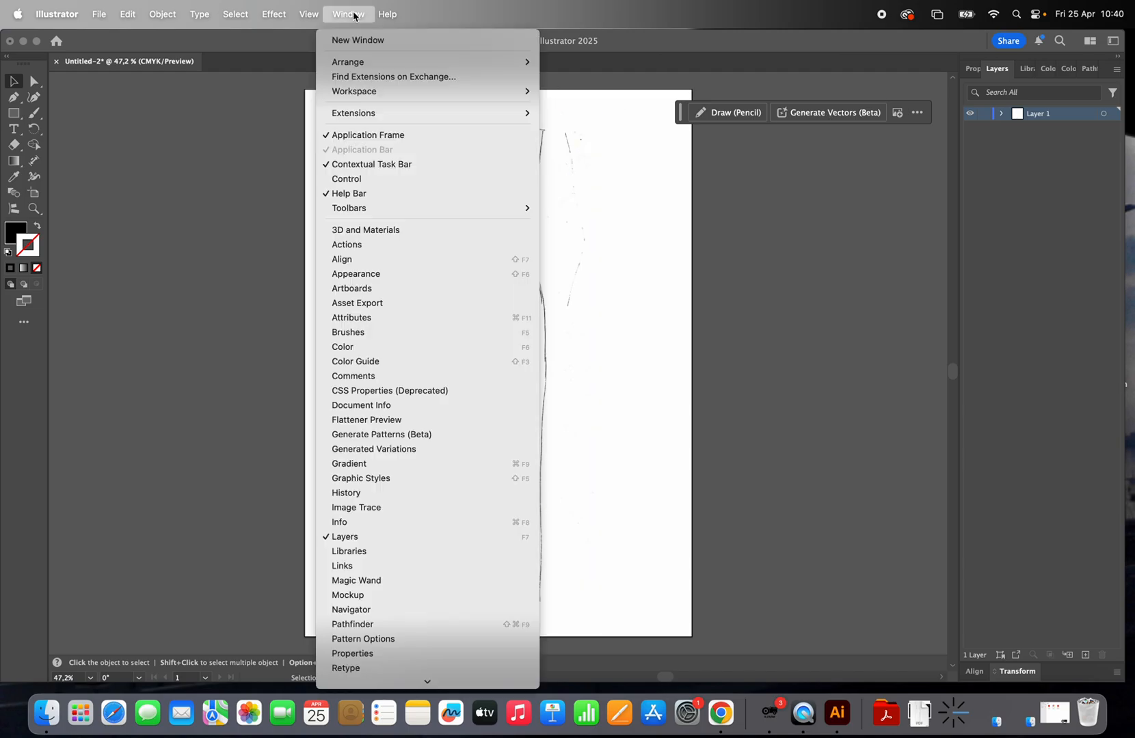
left_click(854, 318)
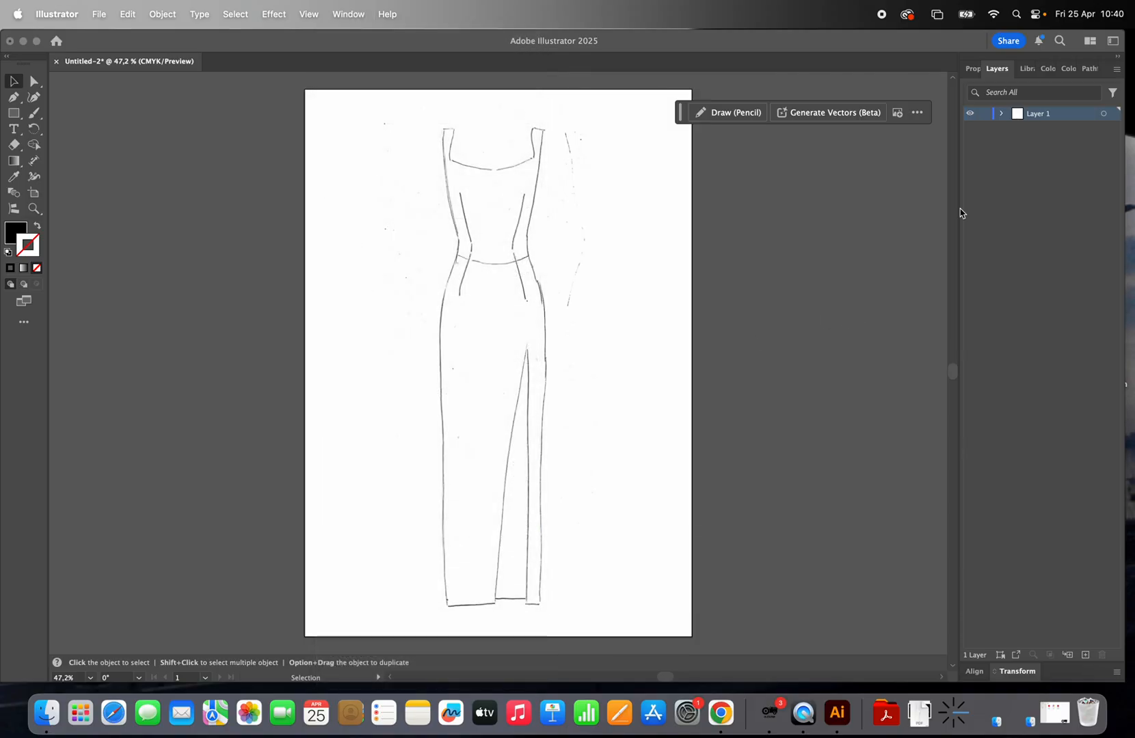
double_click(1043, 116)
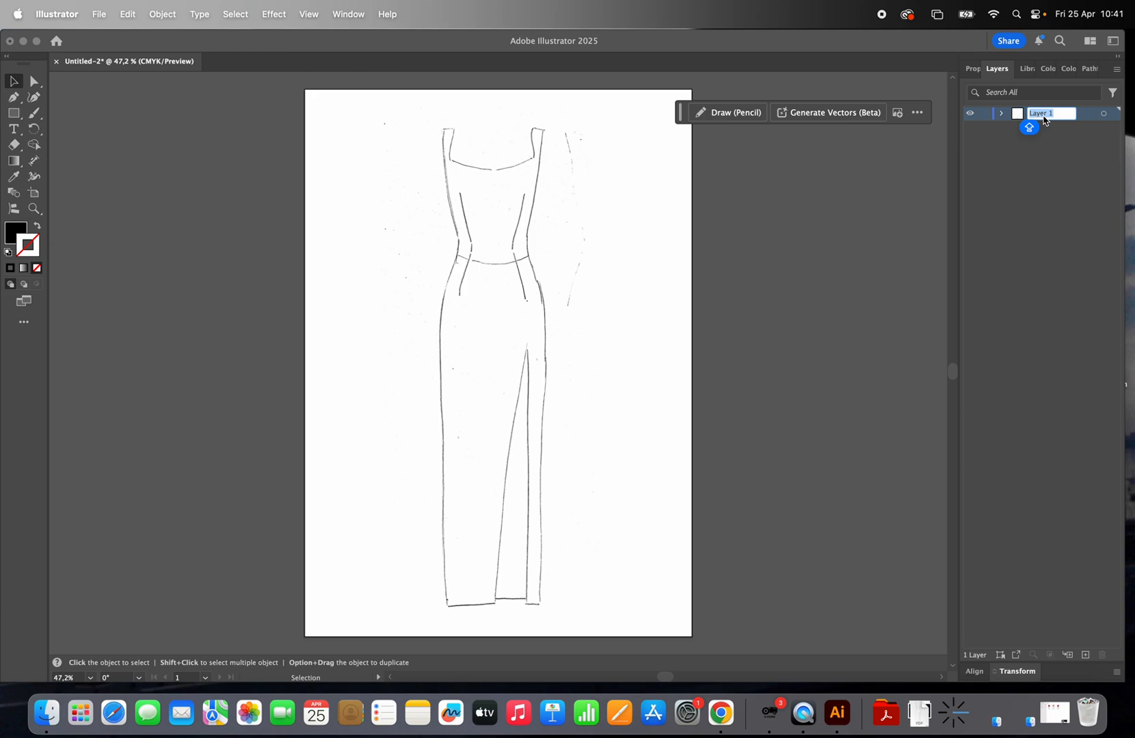
type("SKET")
key("BackSpace")
key("BackSpace")
key("BackSpace")
key("BackSpace")
type("sketch")
left_click(1063, 179)
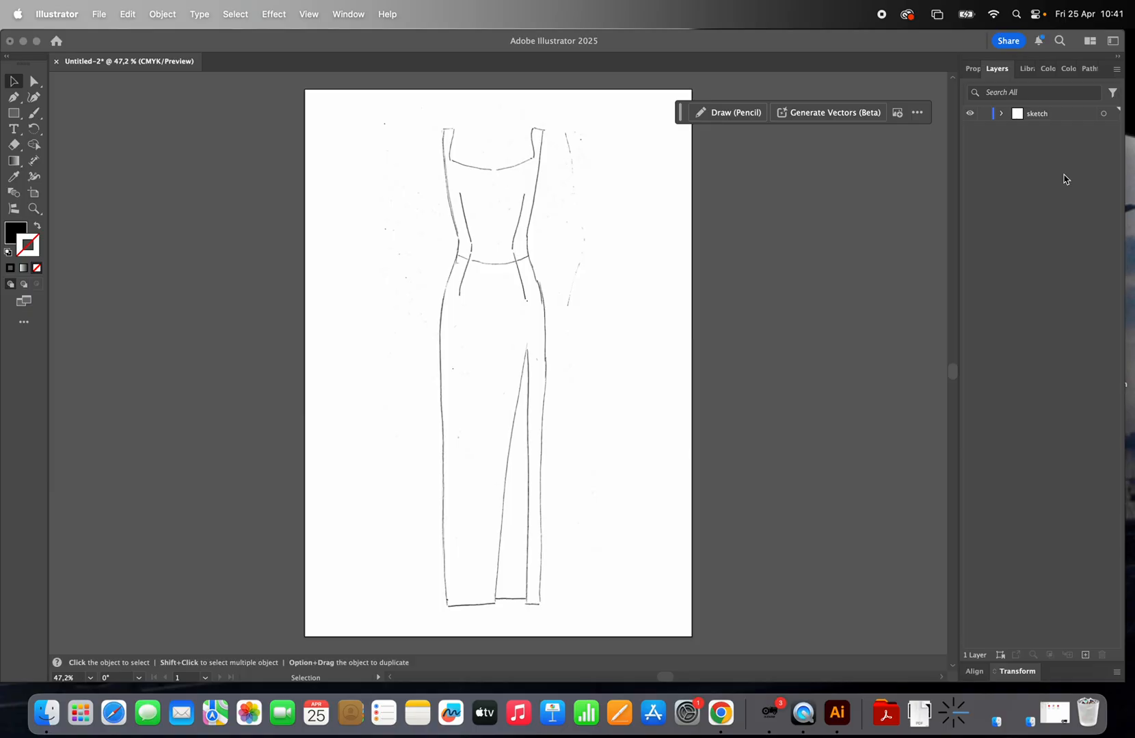
left_click(984, 115)
left_click(1063, 120)
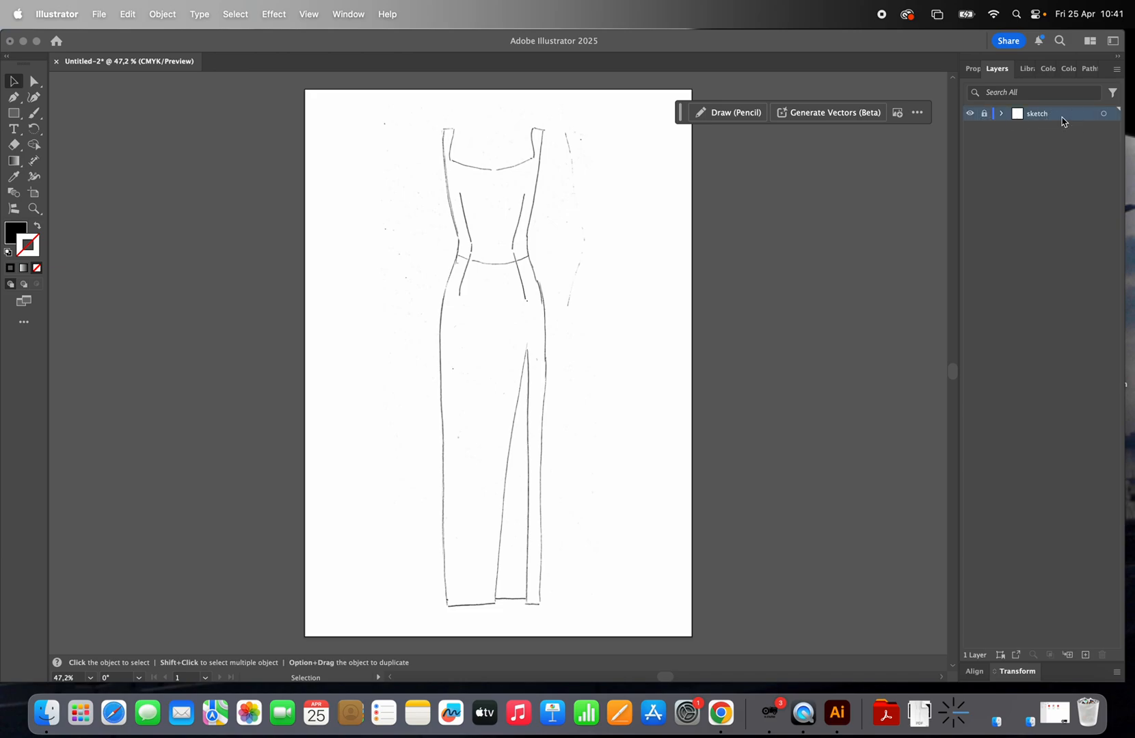
Step: Add a new layer above the sketch layer and name it "flat design"
left_click(1085, 654)
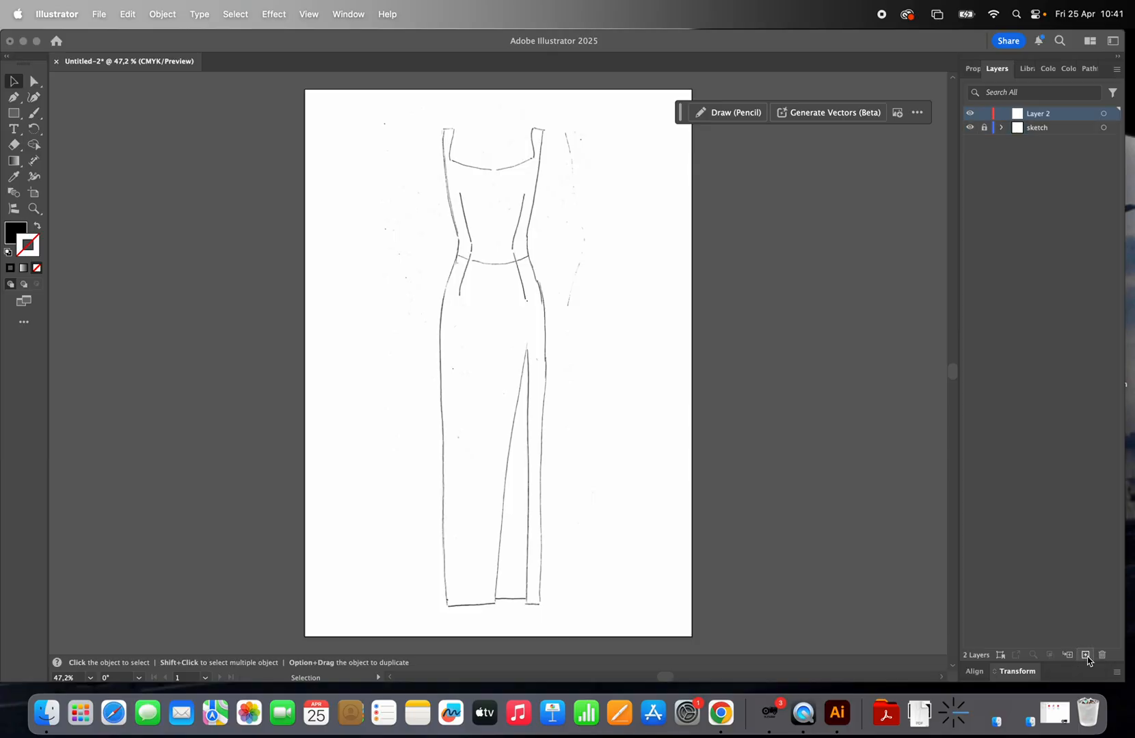
double_click(1045, 114)
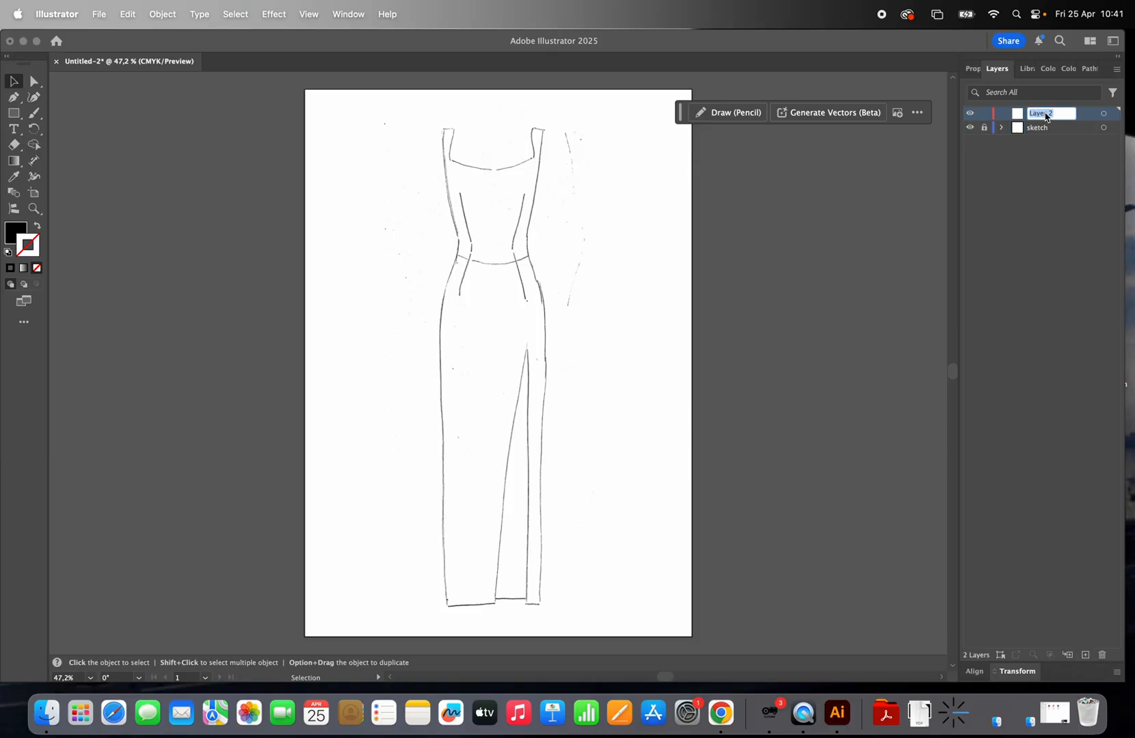
type("flat design")
left_click(1049, 180)
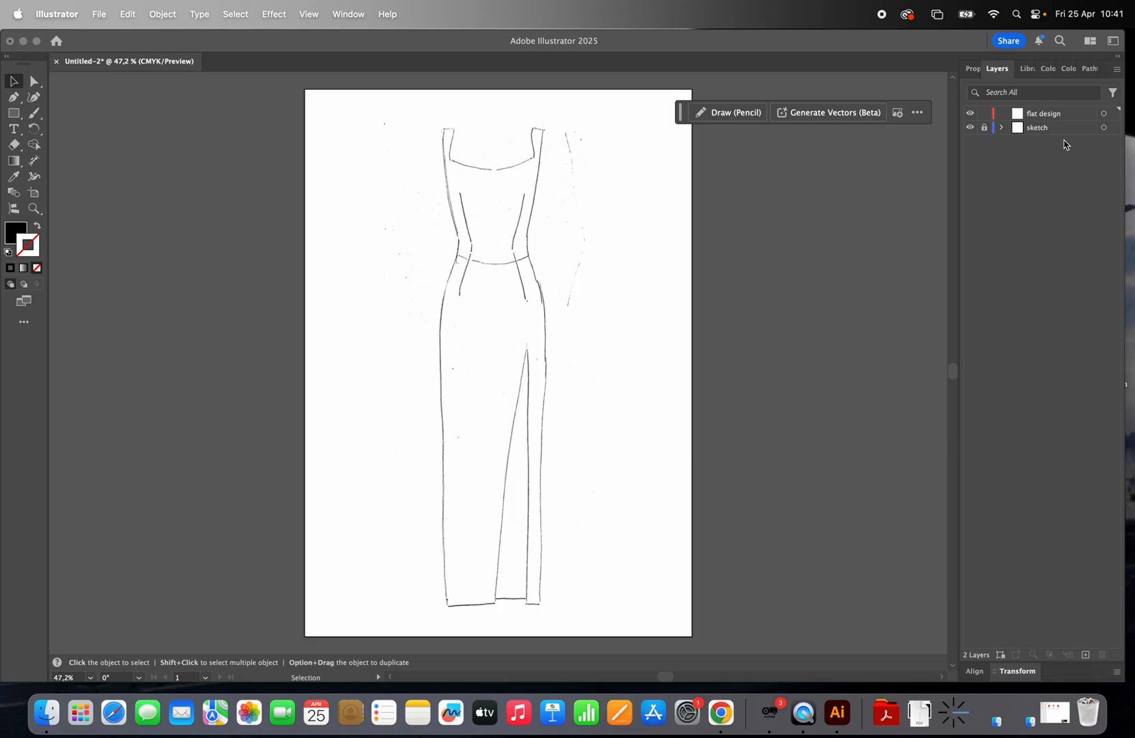
Step: Make the flat design layer the active layer
left_click(1043, 117)
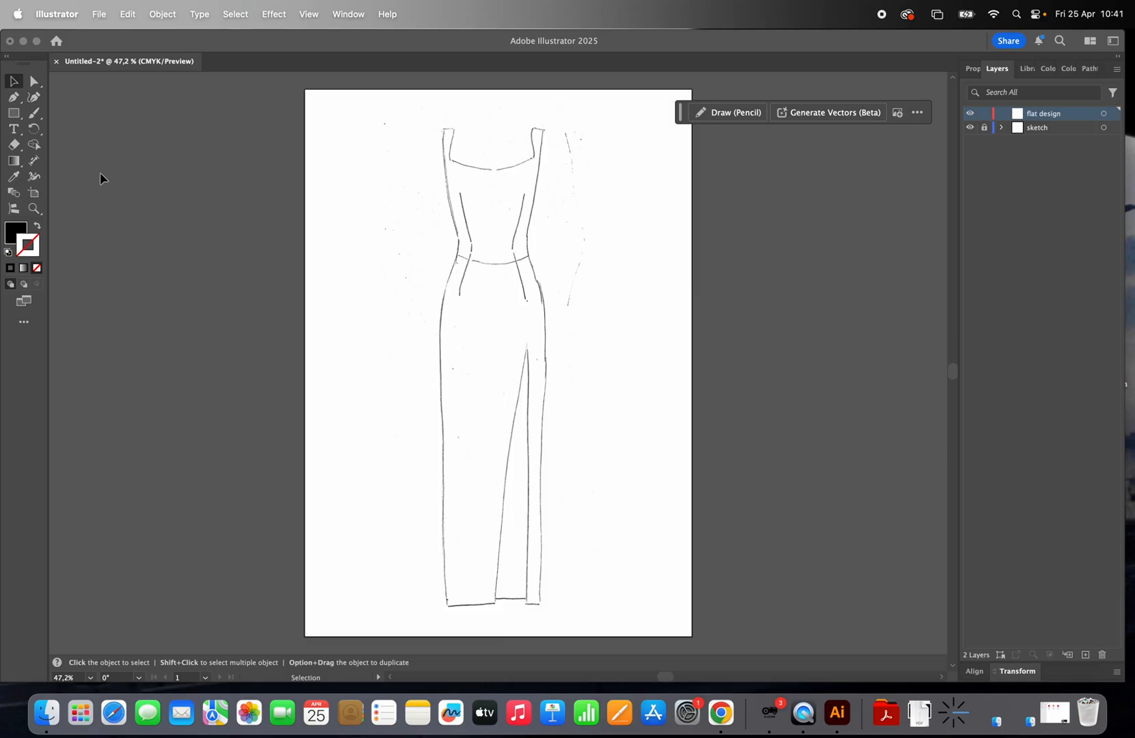
Step: Add a text box reading "PEN" beside the dress's waist and delete it
key("t")
left_click_drag(343, 244, 408, 302)
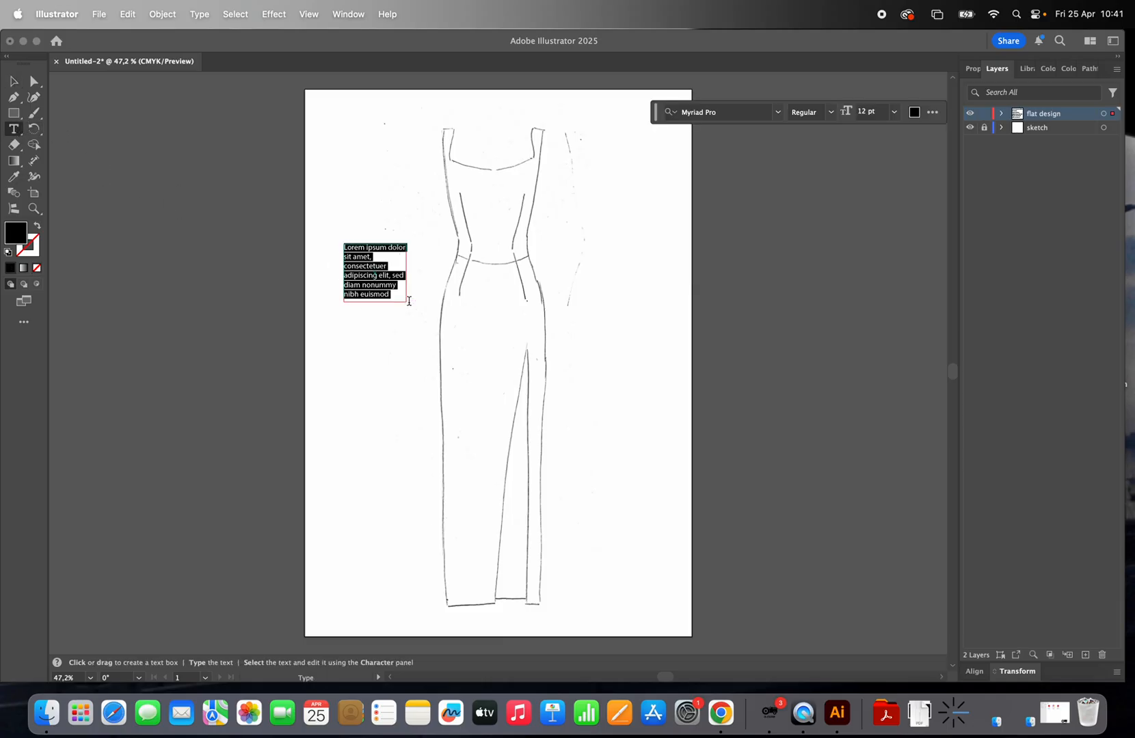
type("PEMN")
key("BackSpace")
key("BackSpace")
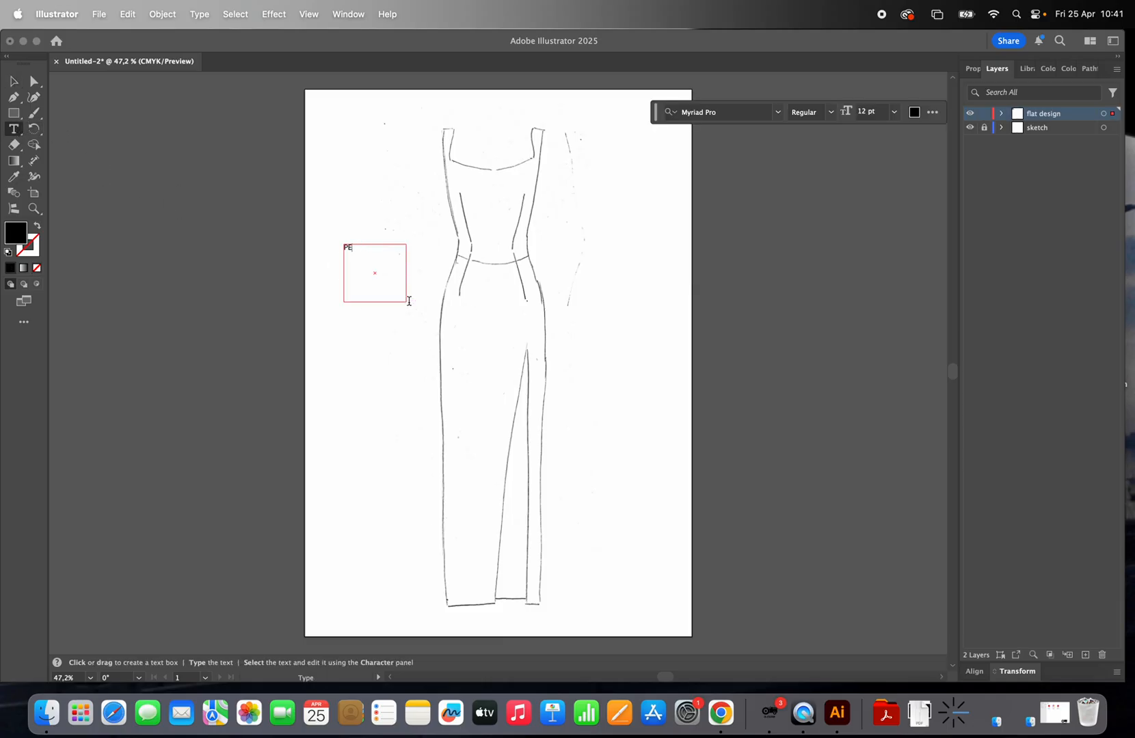
type("N")
scroll(348, 240, "up", 4)
scroll(380, 237, "up", 3)
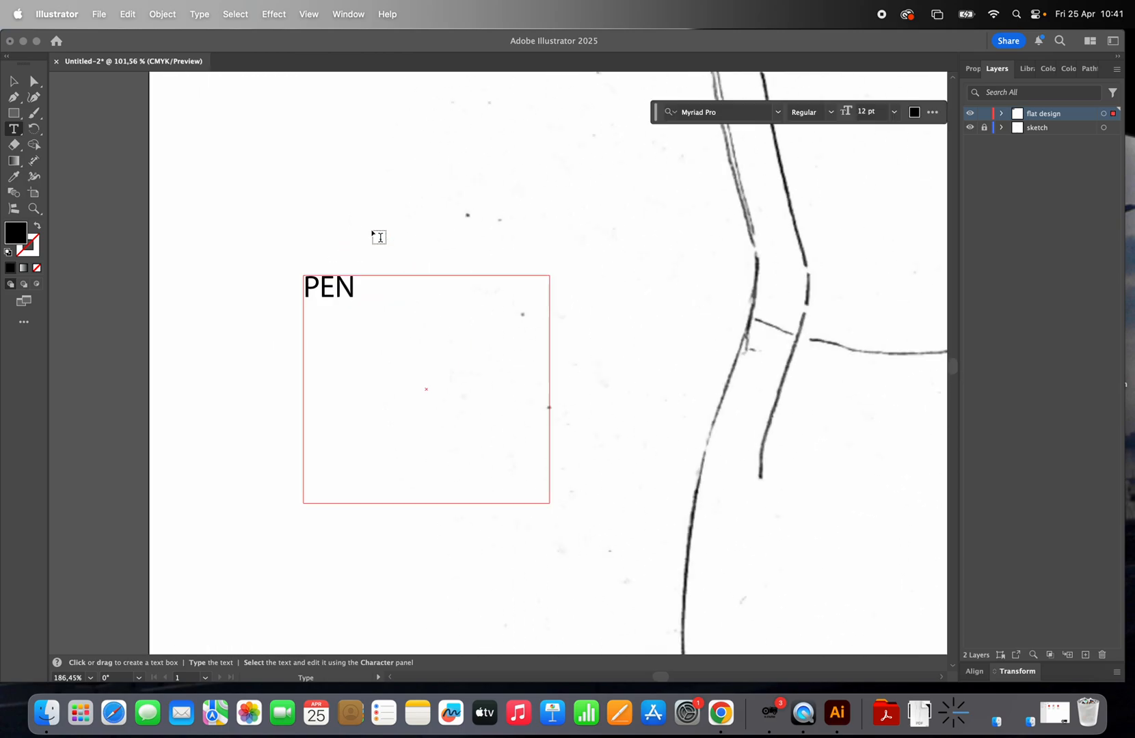
left_click(15, 81)
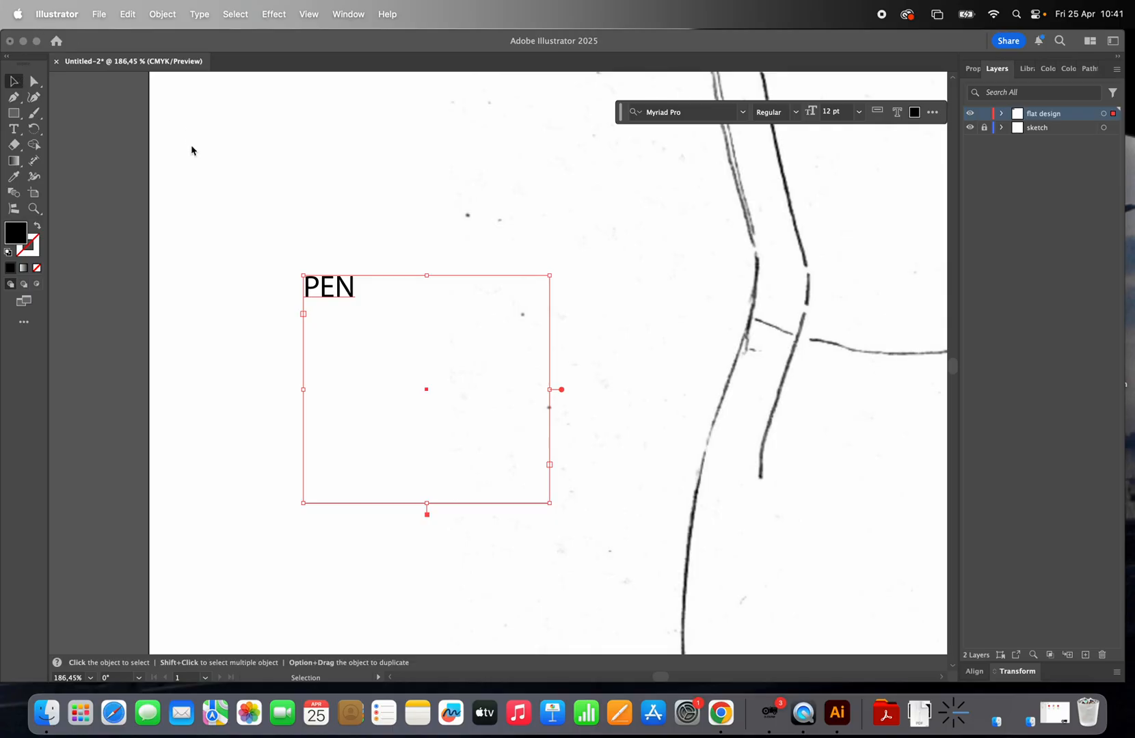
scroll(291, 195, "down", 4)
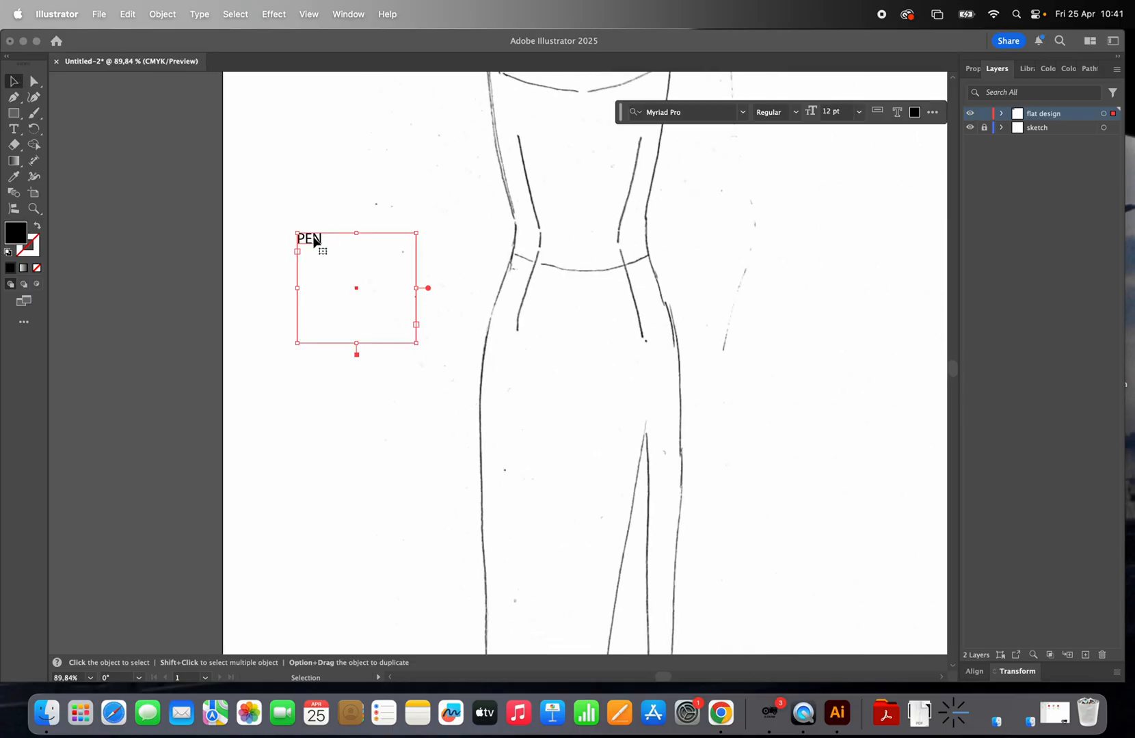
key("Delete")
Step: Fit the artboard on screen and zoom to 200% on the dress's straps and neckline
scroll(339, 197, "up", 2)
scroll(340, 197, "up", 5)
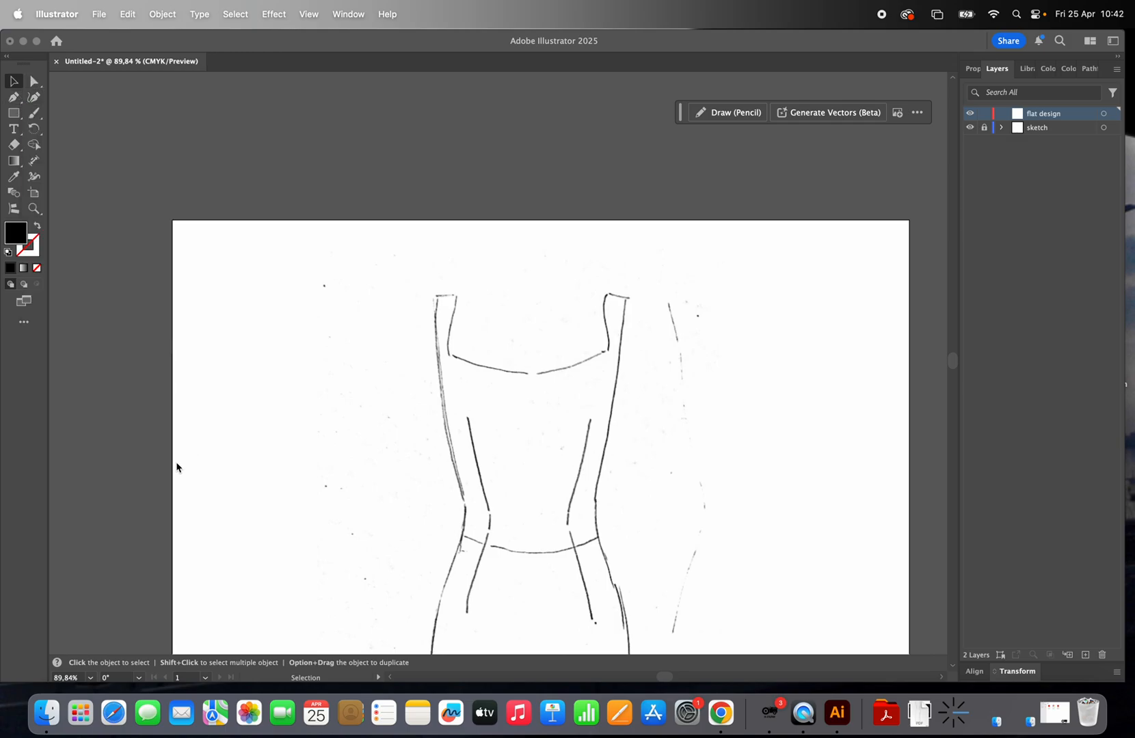
scroll(369, 402, "down", 4)
scroll(369, 401, "down", 1)
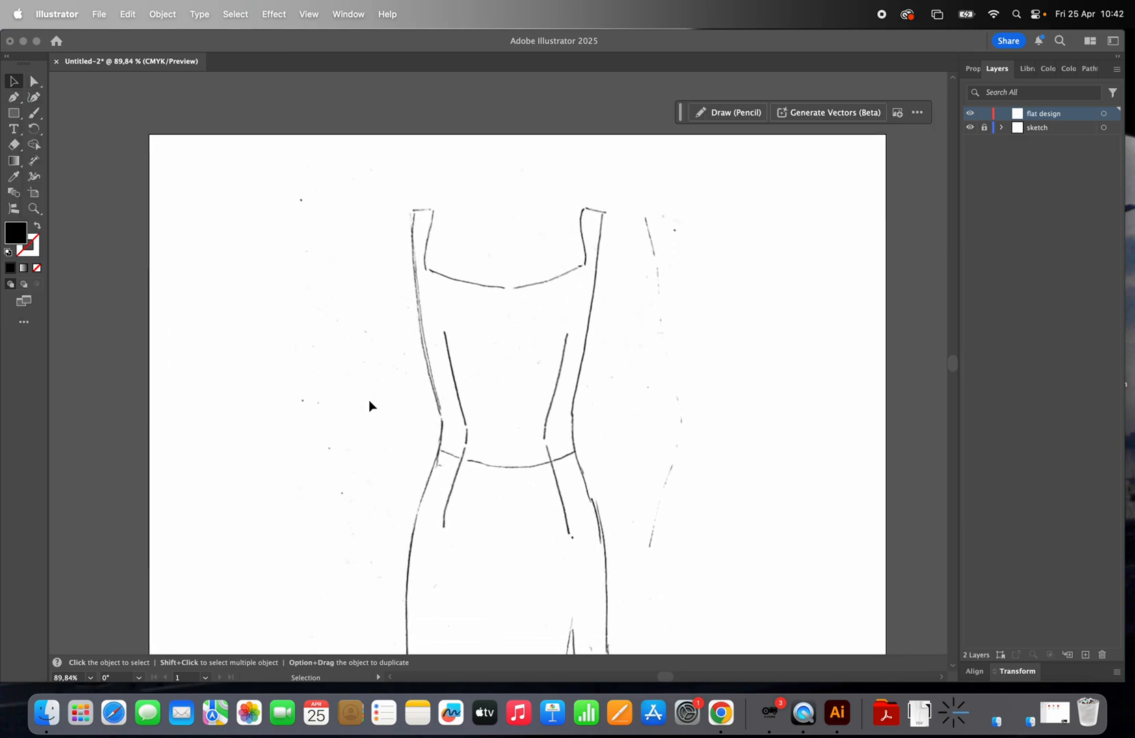
left_click(91, 679)
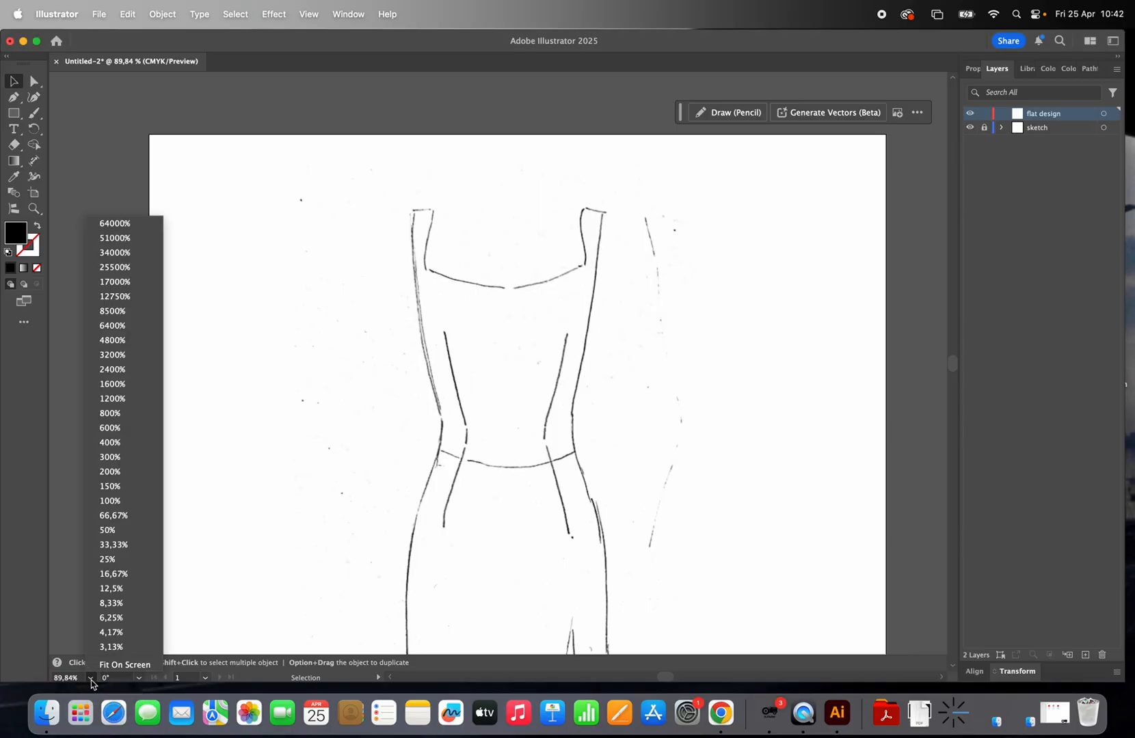
left_click(133, 666)
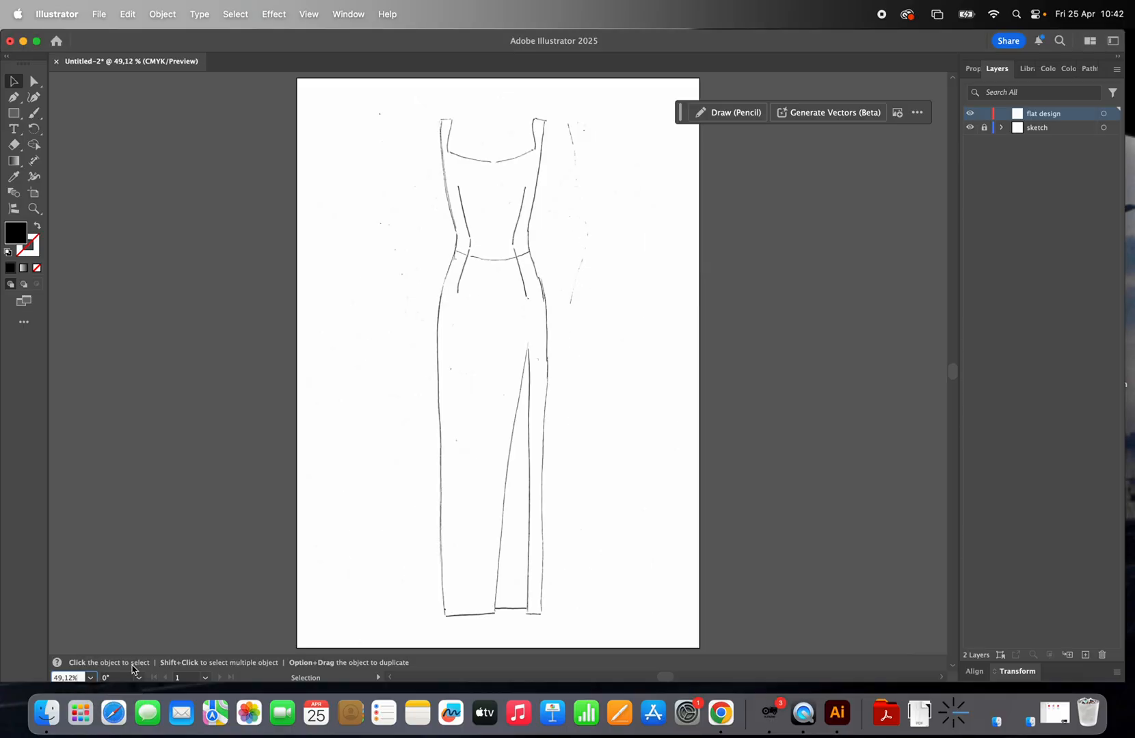
left_click(90, 678)
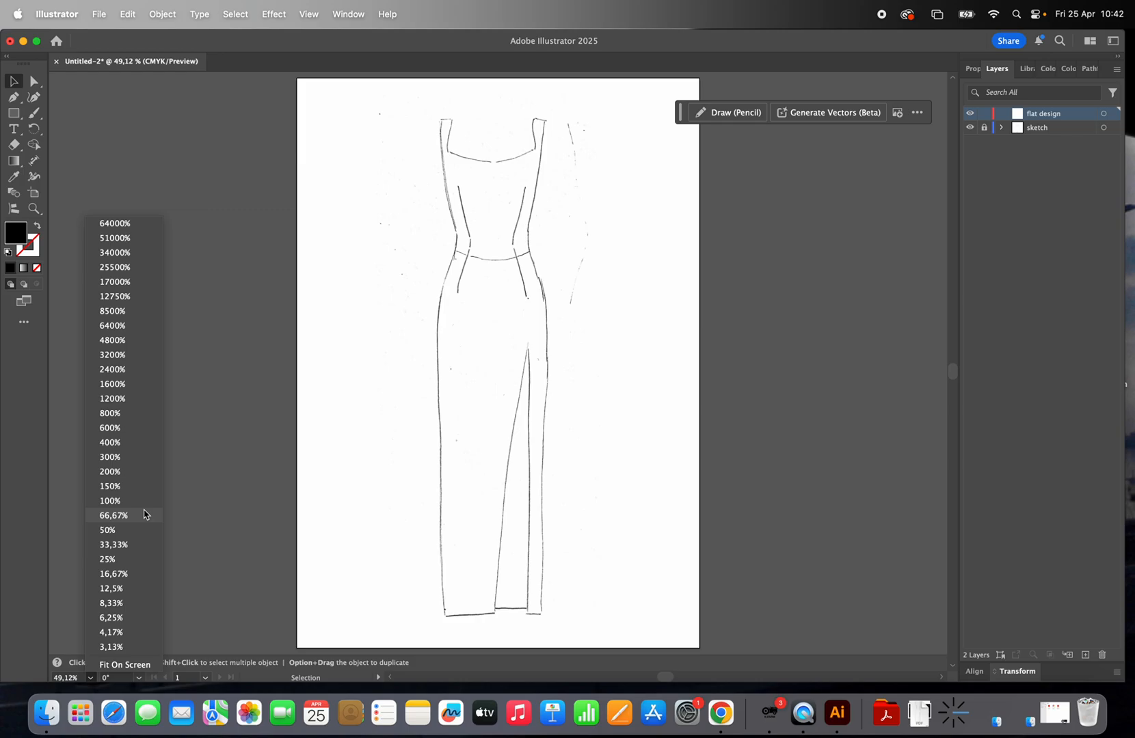
left_click(134, 473)
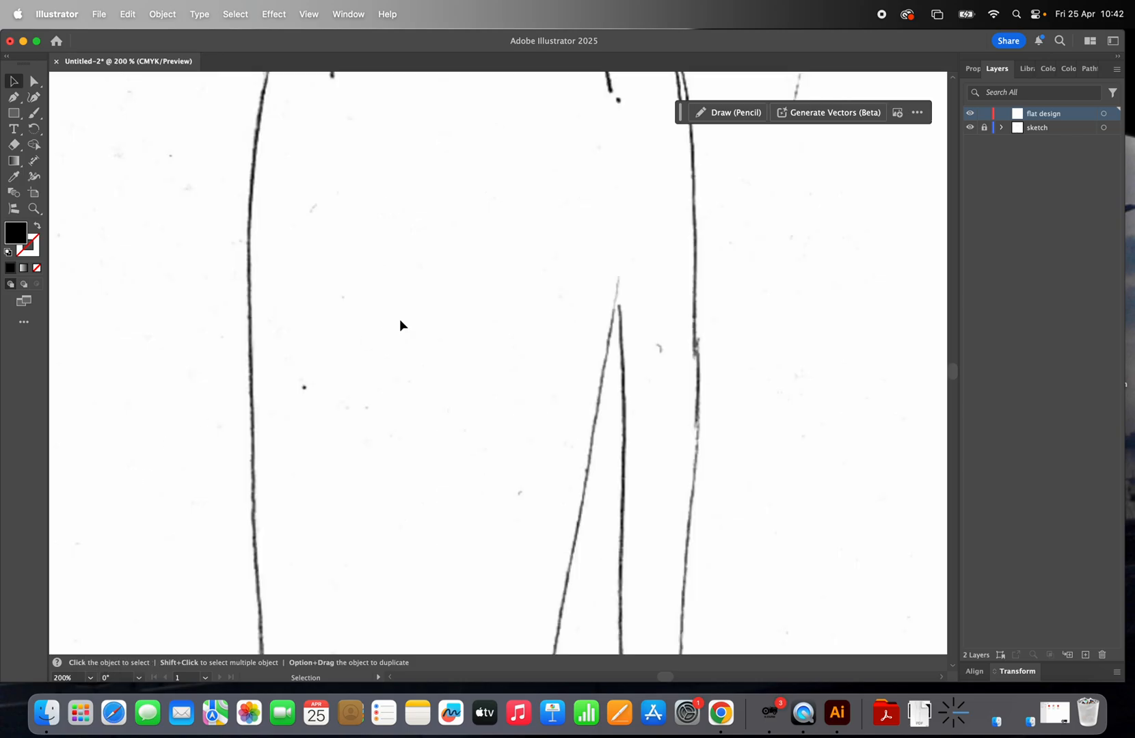
scroll(399, 318, "up", 10)
scroll(399, 318, "up", 10)
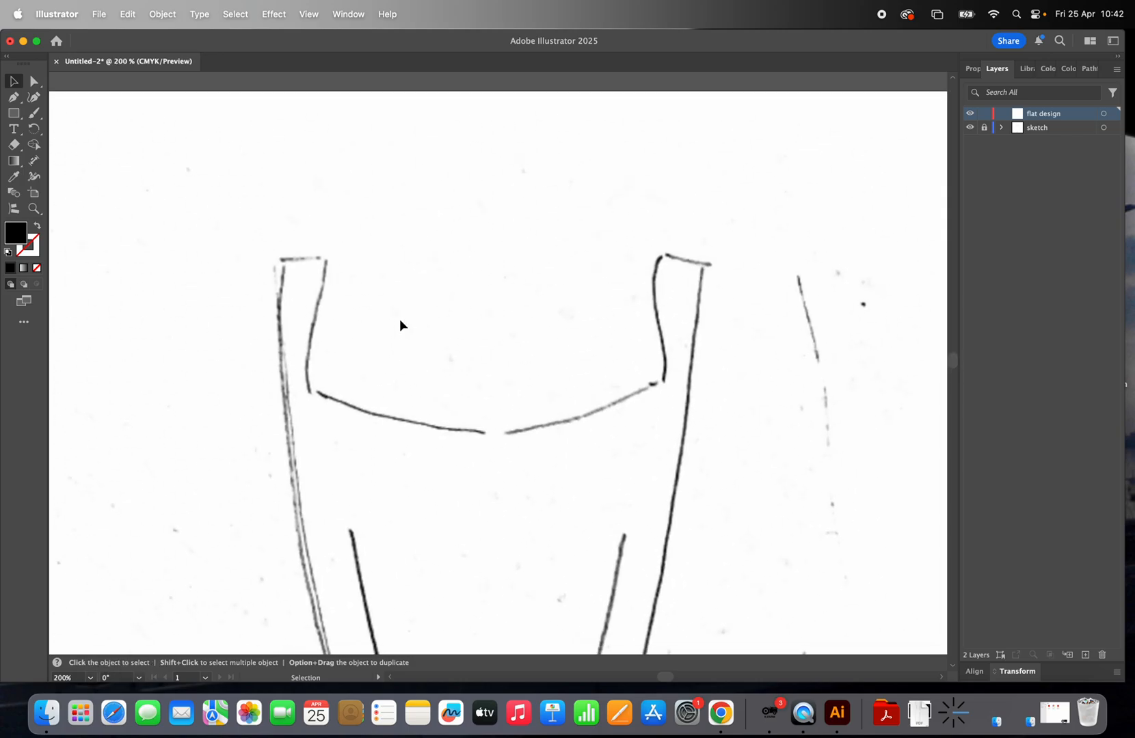
Step: Activate the Pen tool with no fill and a pink stroke colour, hex ea1bc3
left_click(15, 99)
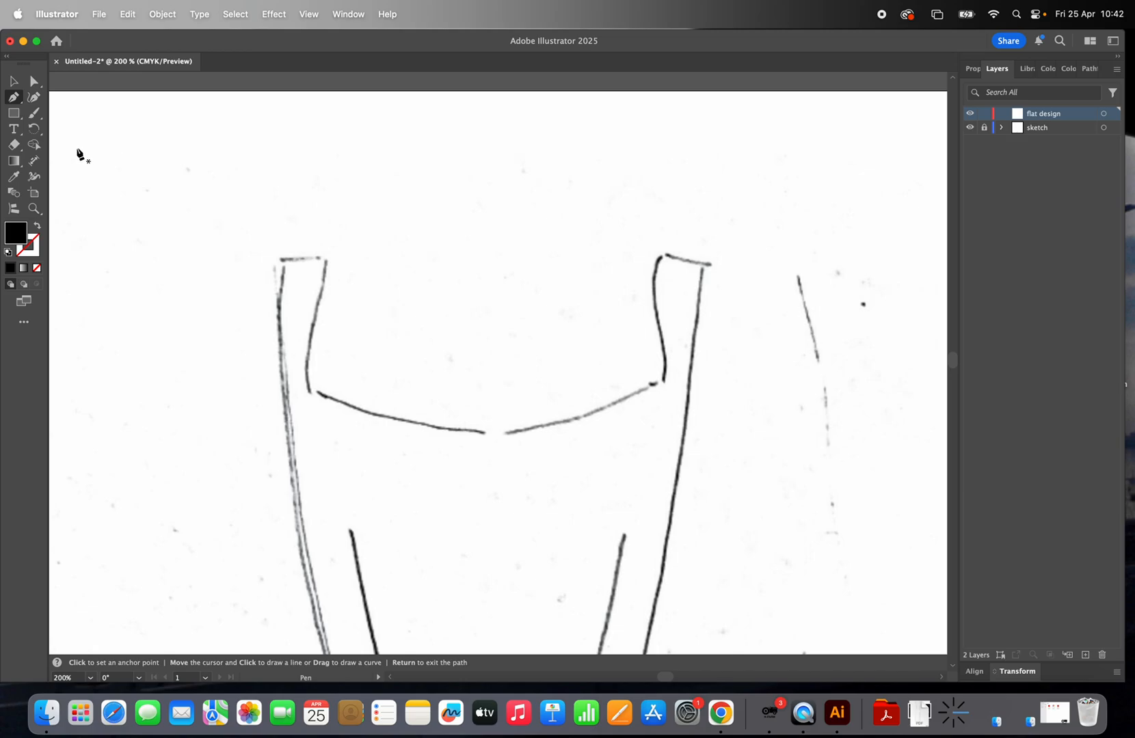
left_click(38, 269)
double_click(32, 249)
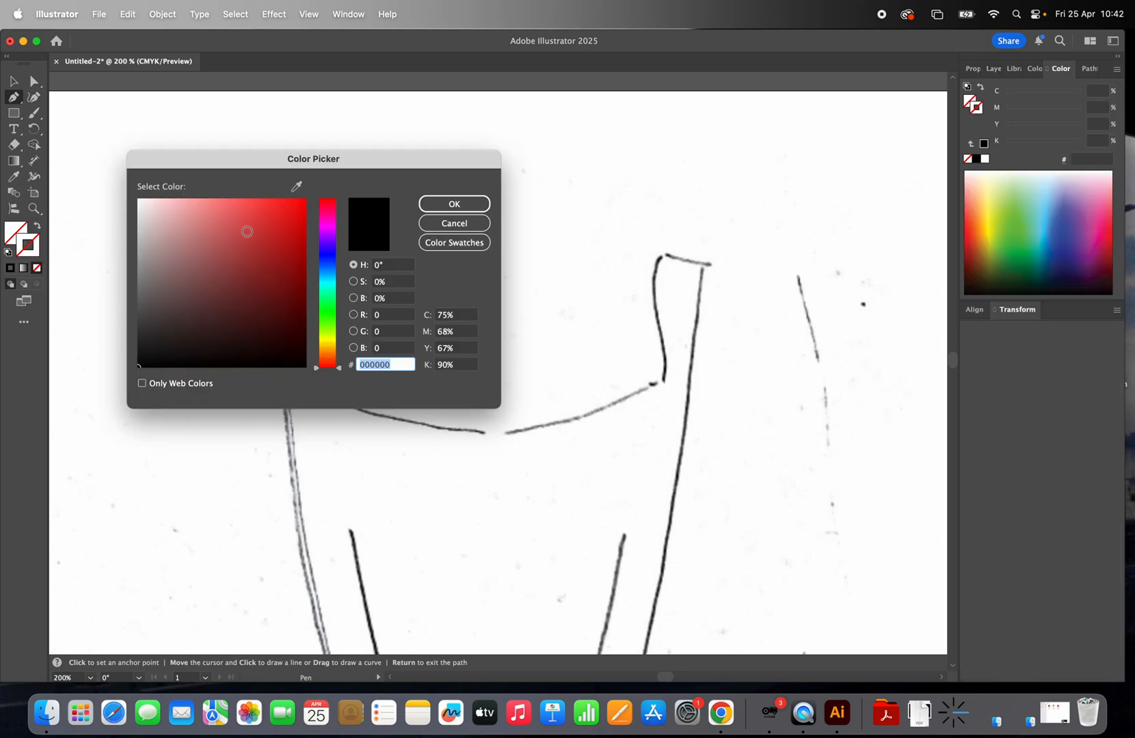
left_click(330, 222)
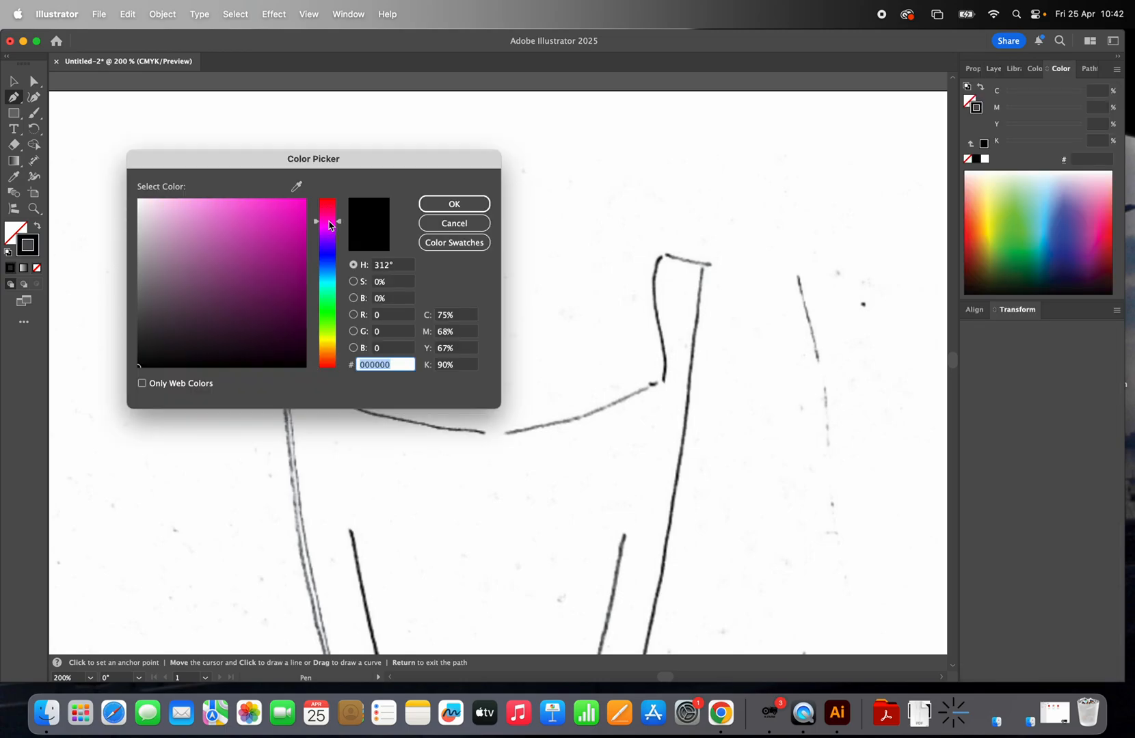
left_click(288, 212)
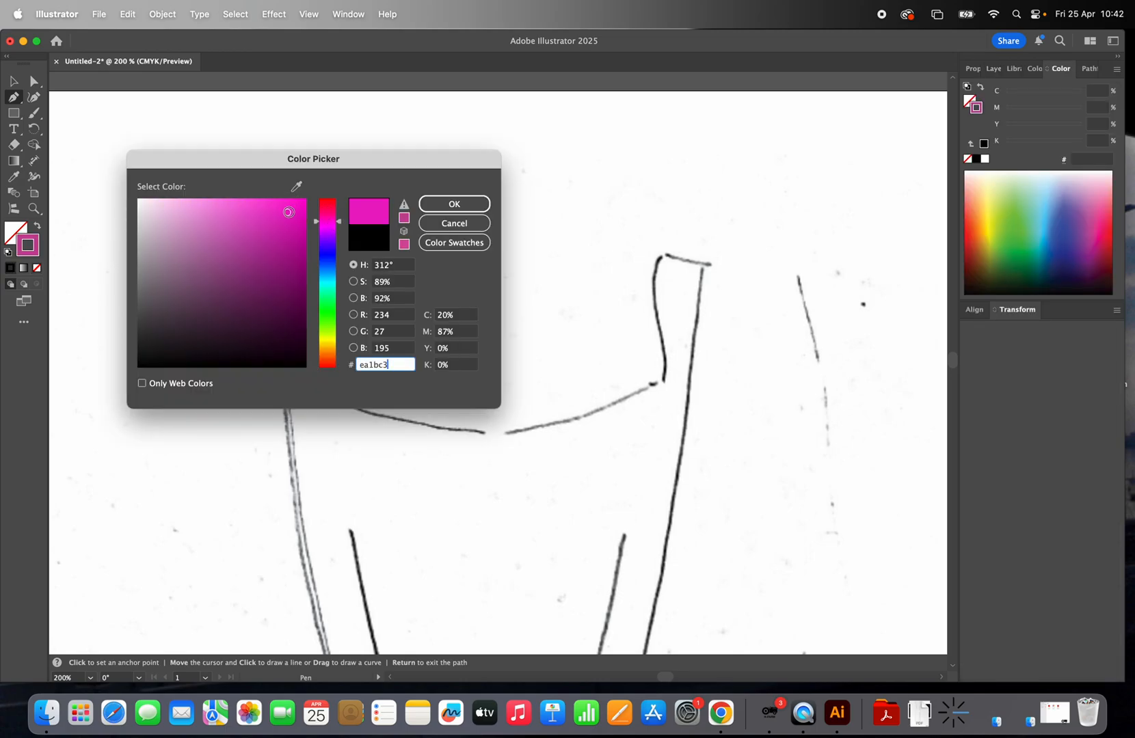
left_click(454, 209)
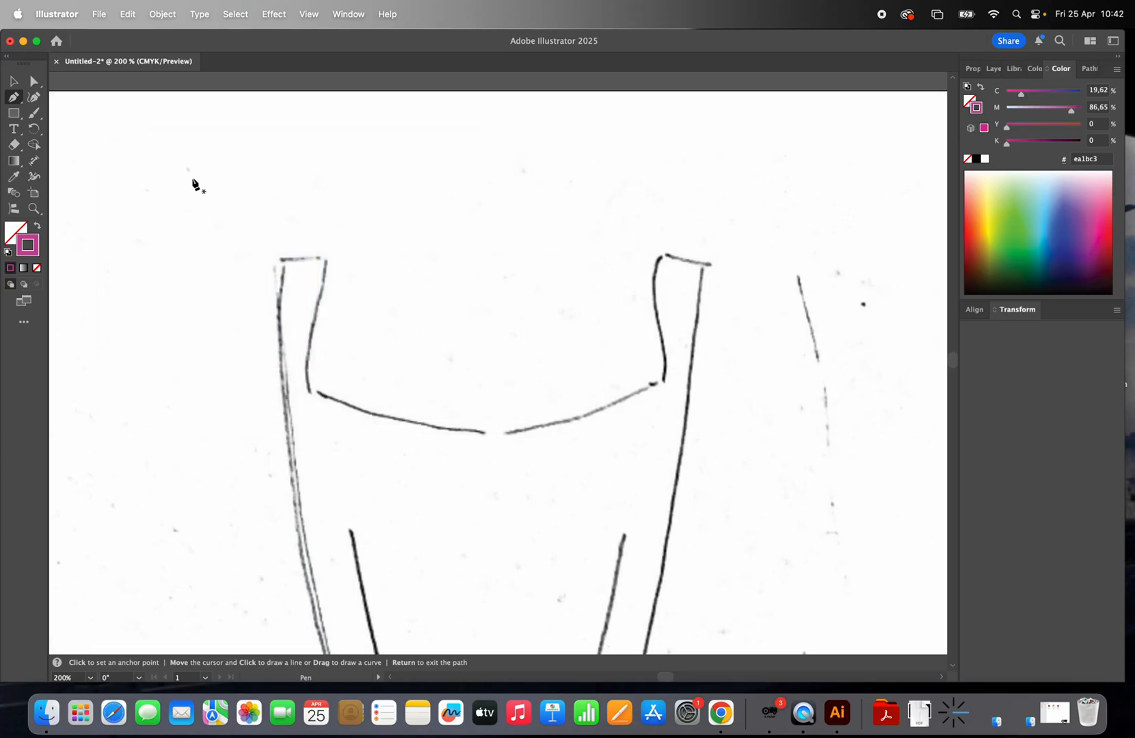
left_click(107, 16)
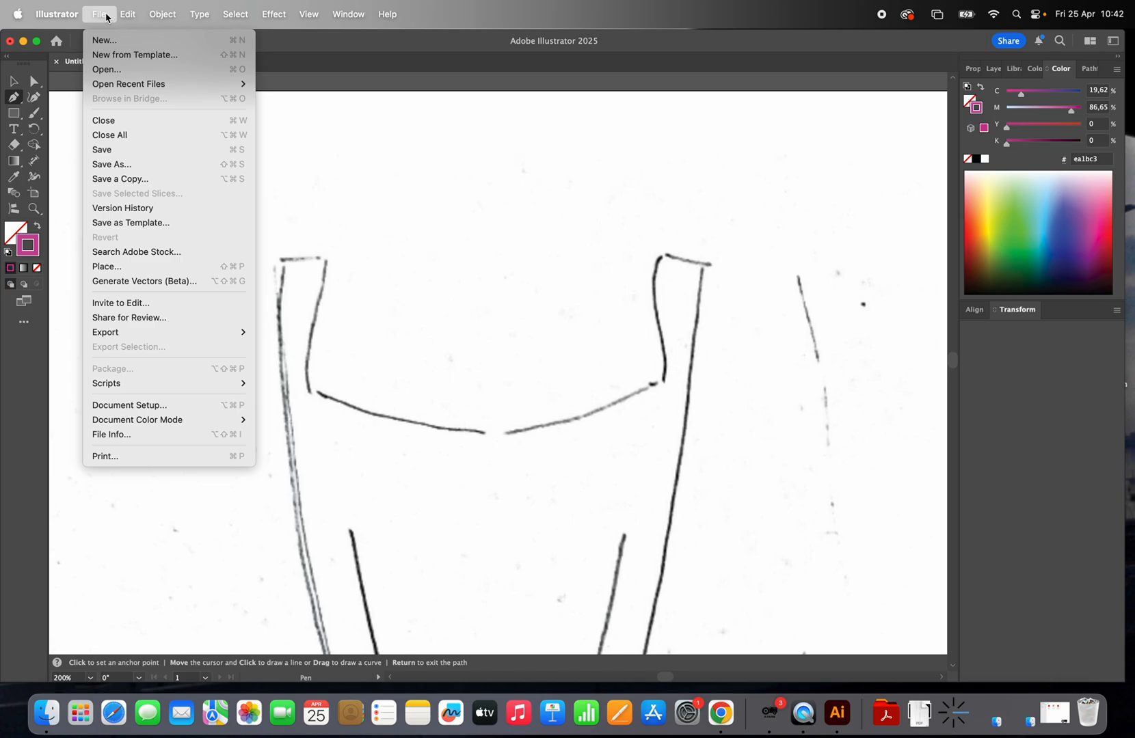
left_click(108, 17)
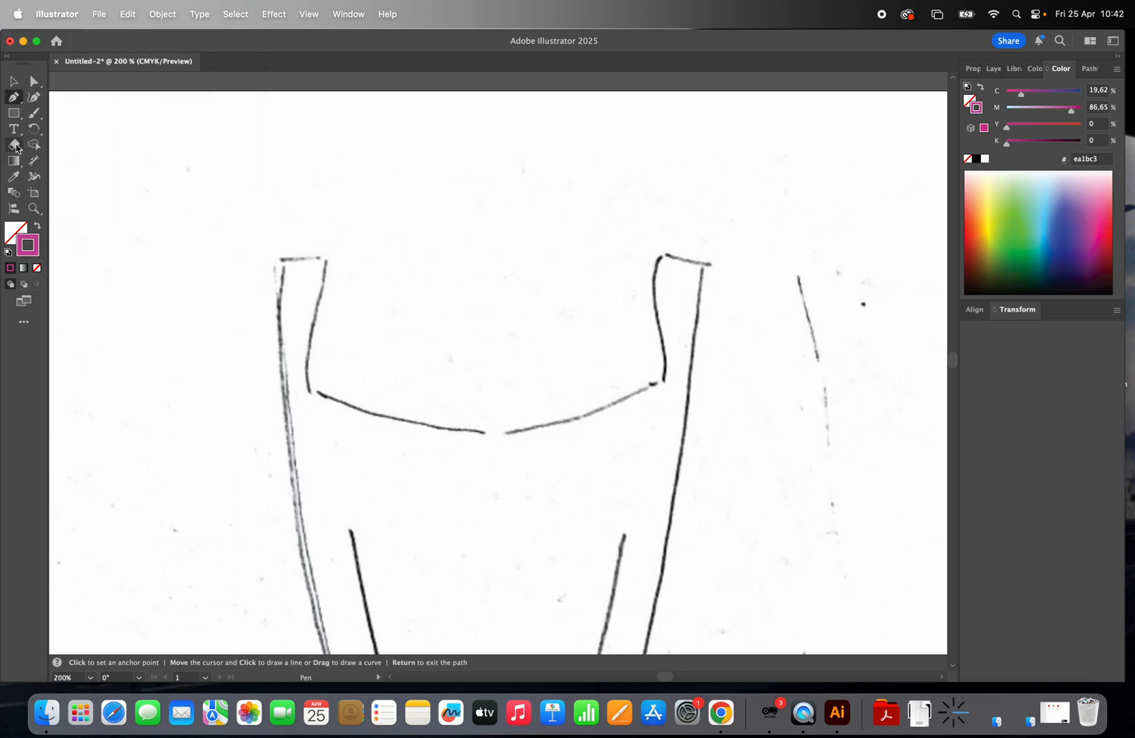
Step: Add a text box reading "REMEMBER TO SAVE YOUR FILE VERY OFTEN" above the dress straps and delete it
left_click(13, 130)
left_click(189, 160)
left_click_drag(188, 160, 620, 255)
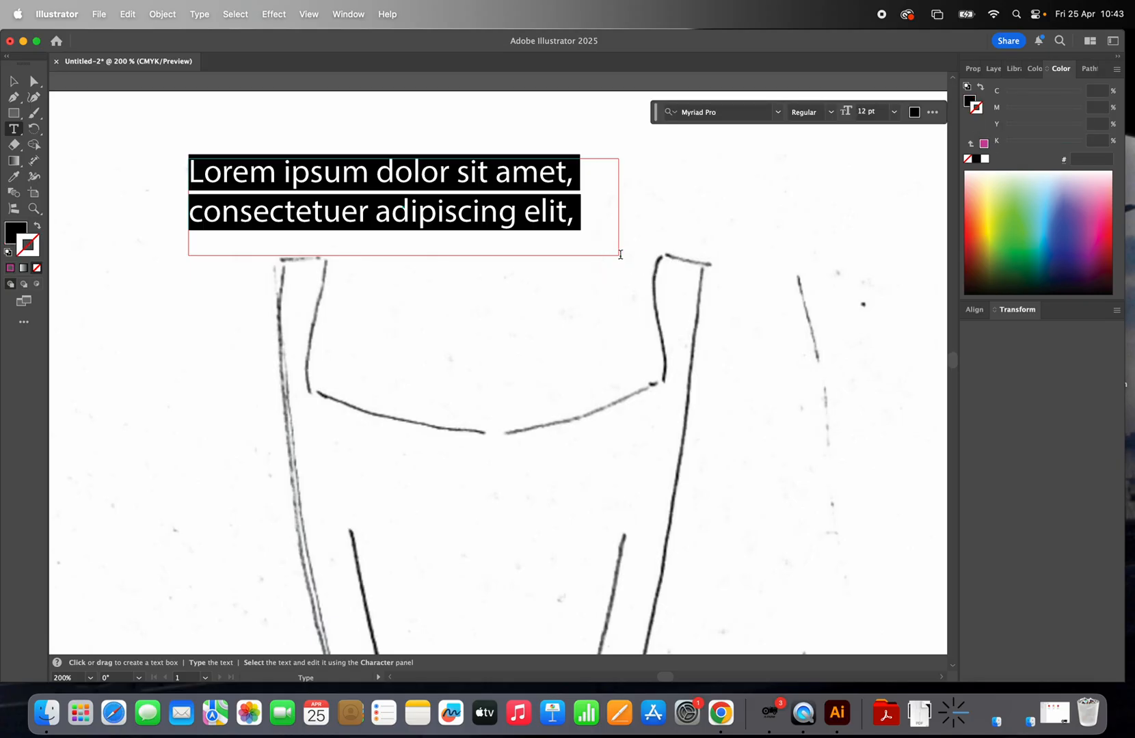
type("RM")
key("BackSpace")
type("EMBER")
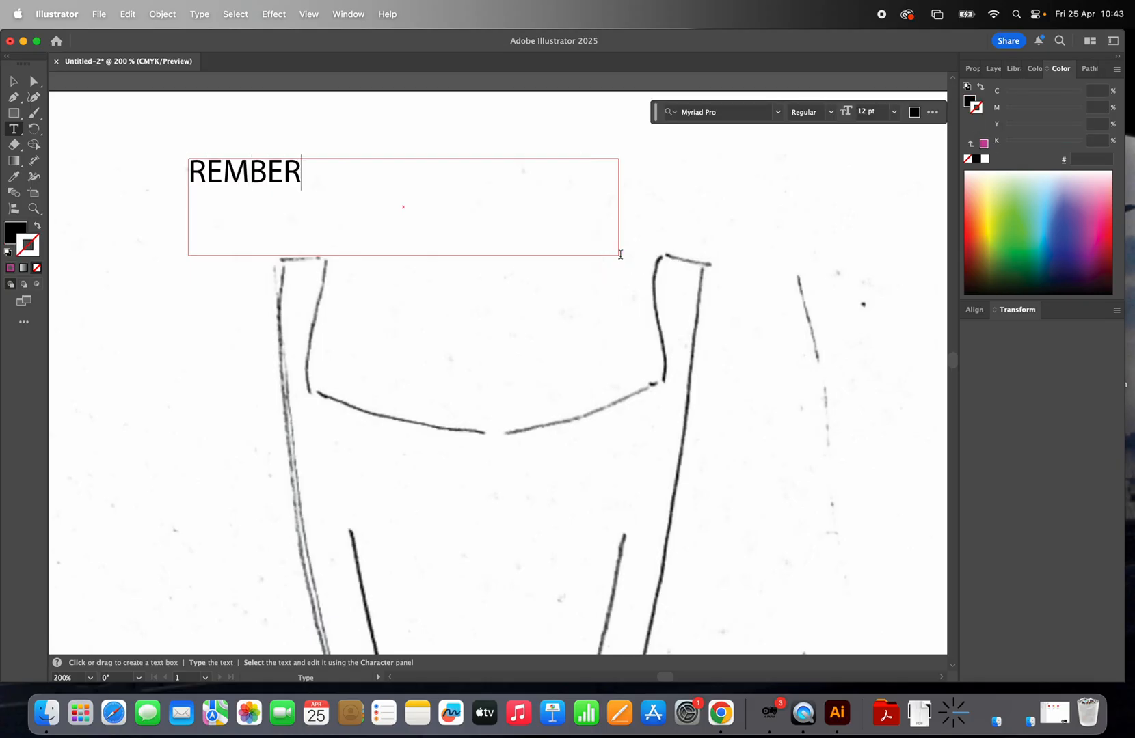
key("BackSpace")
key("BackSpace")
key("BackSpace")
type("EMBER TO S")
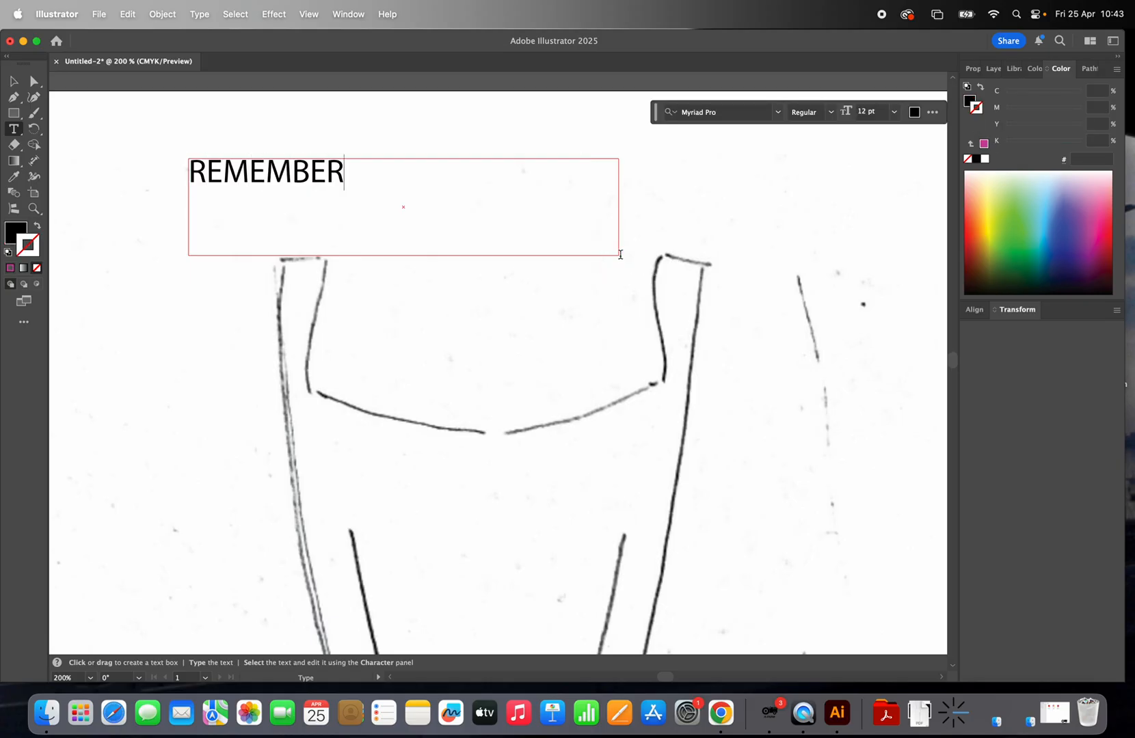
type("AVE ")
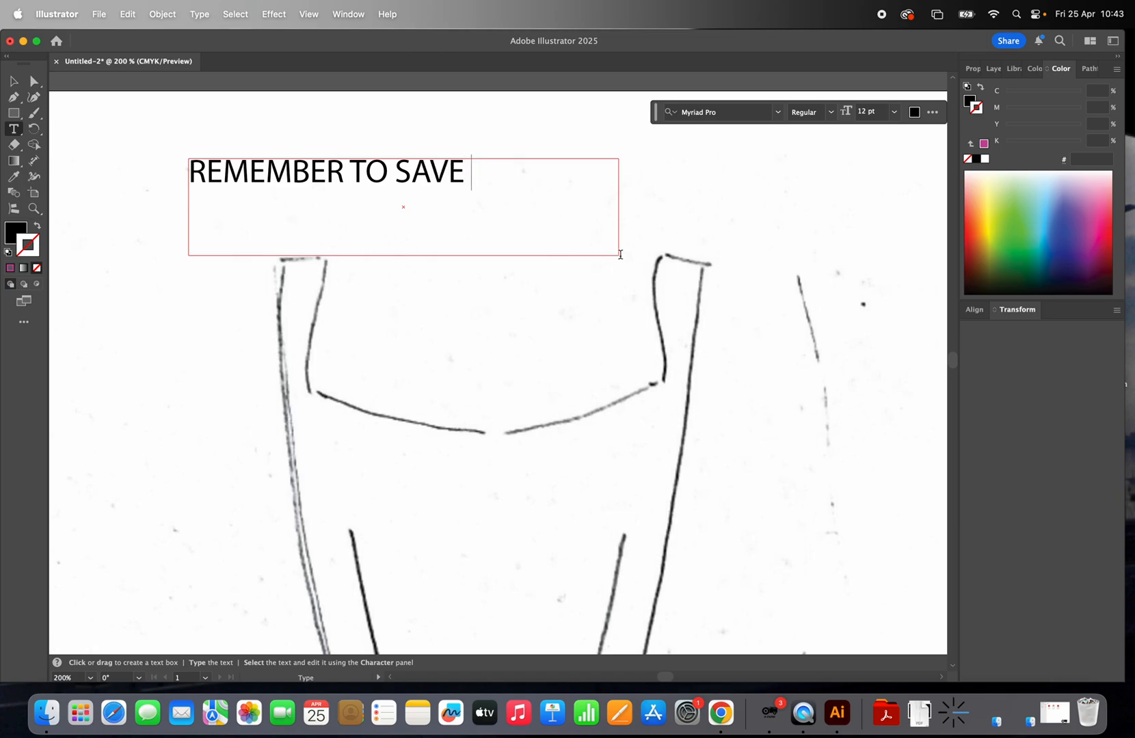
type("YOUT")
key("BackSpace")
type("R FILE VERY")
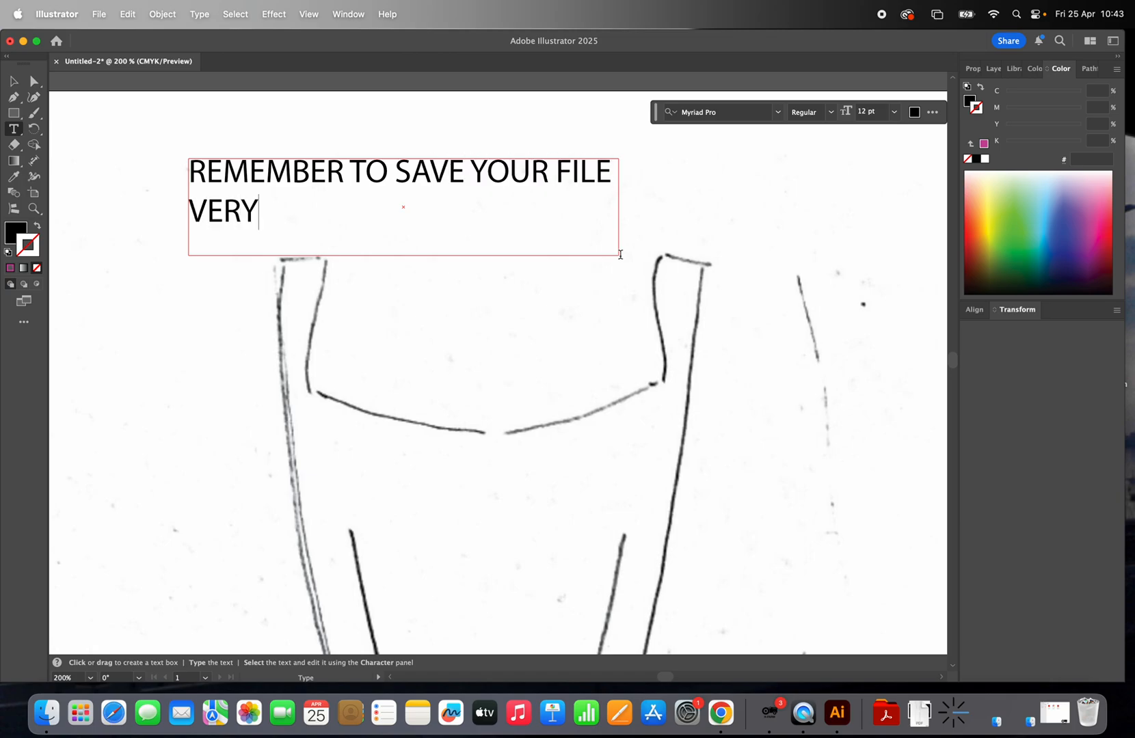
type(" OFTEN")
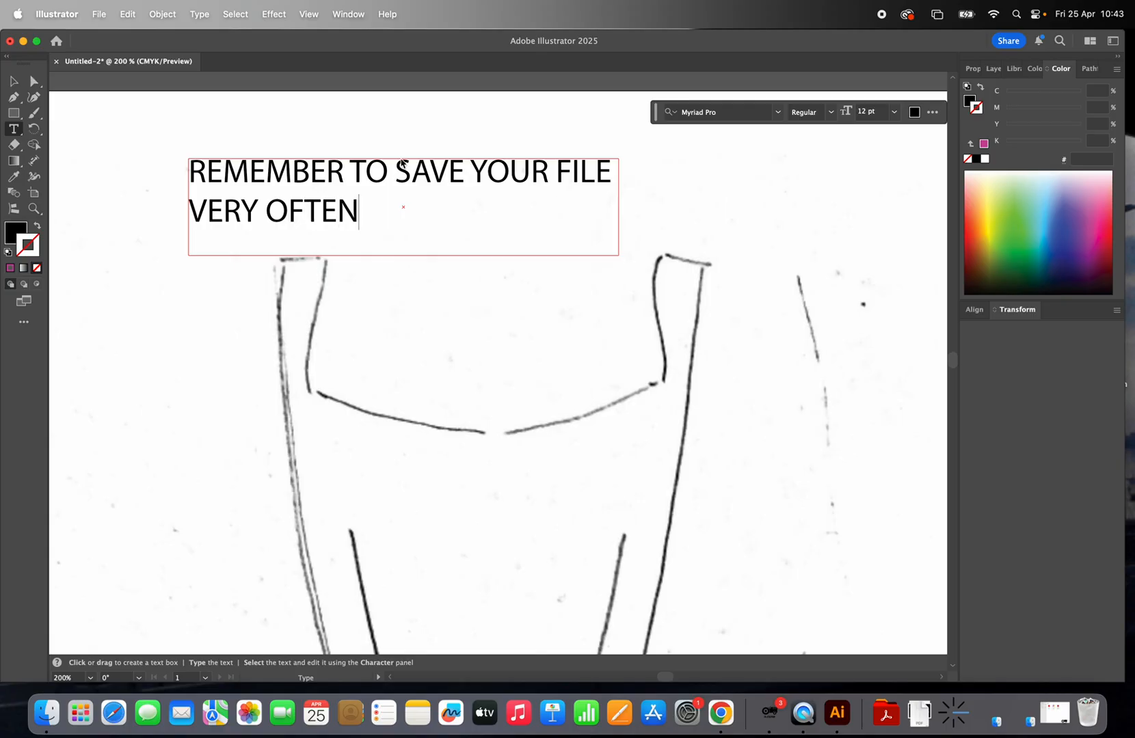
left_click(10, 85)
left_click(213, 170)
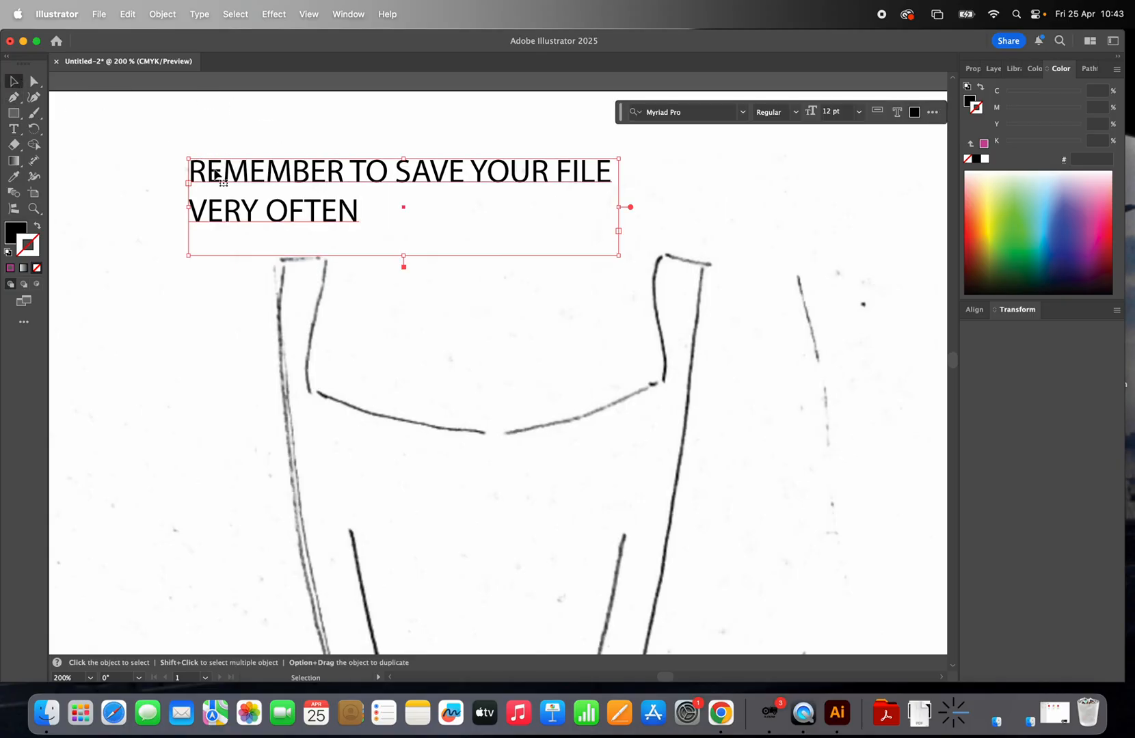
key("Delete")
Step: Save the document as DRESS_FLAT_DESIGN_ILLUSTRATION_TUTORIAL.ai in the "Illustrator for M4" folder, keeping the default Illustrator 2020 options
left_click(103, 15)
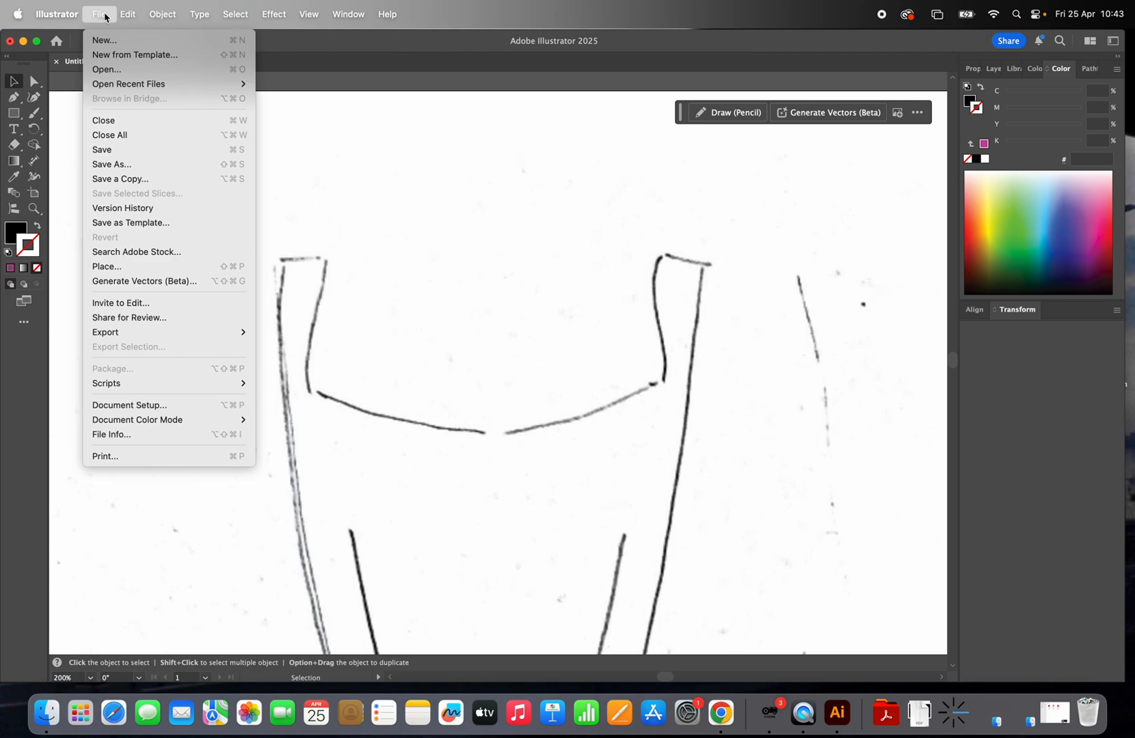
left_click(127, 156)
left_click(541, 440)
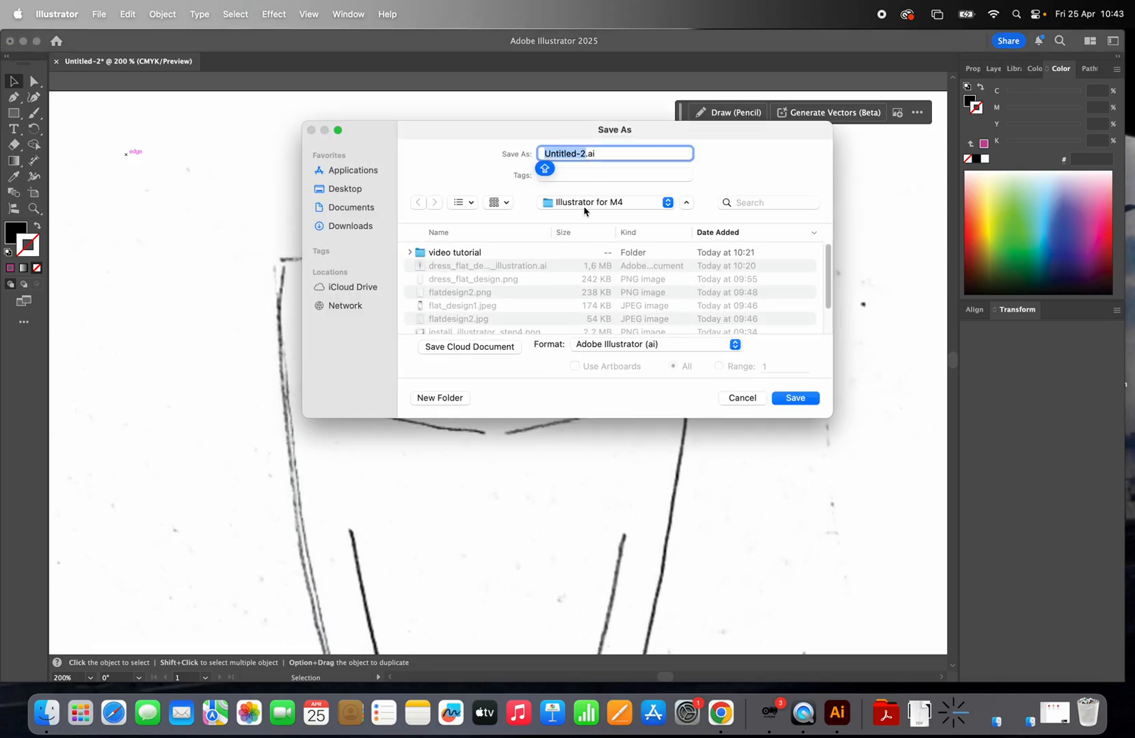
type("DRESS_FL")
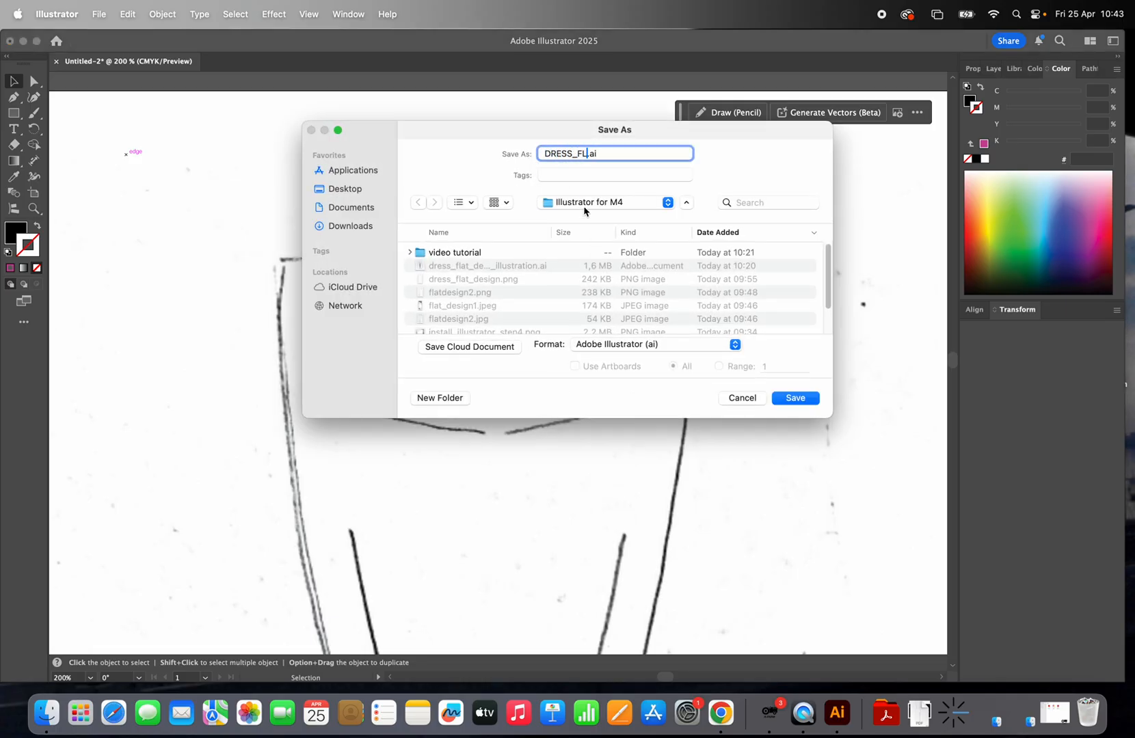
type("AT_DESIGN_ILLUSTRATIORN")
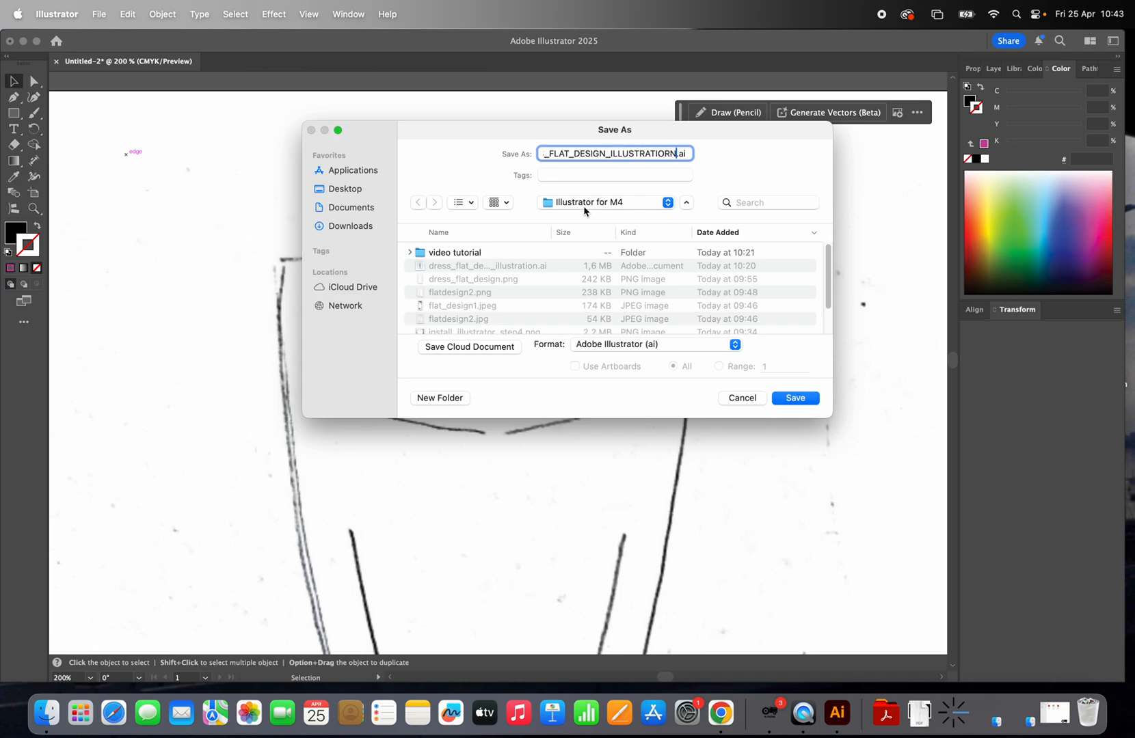
key("BackSpace")
key("BackSpace")
type("N_")
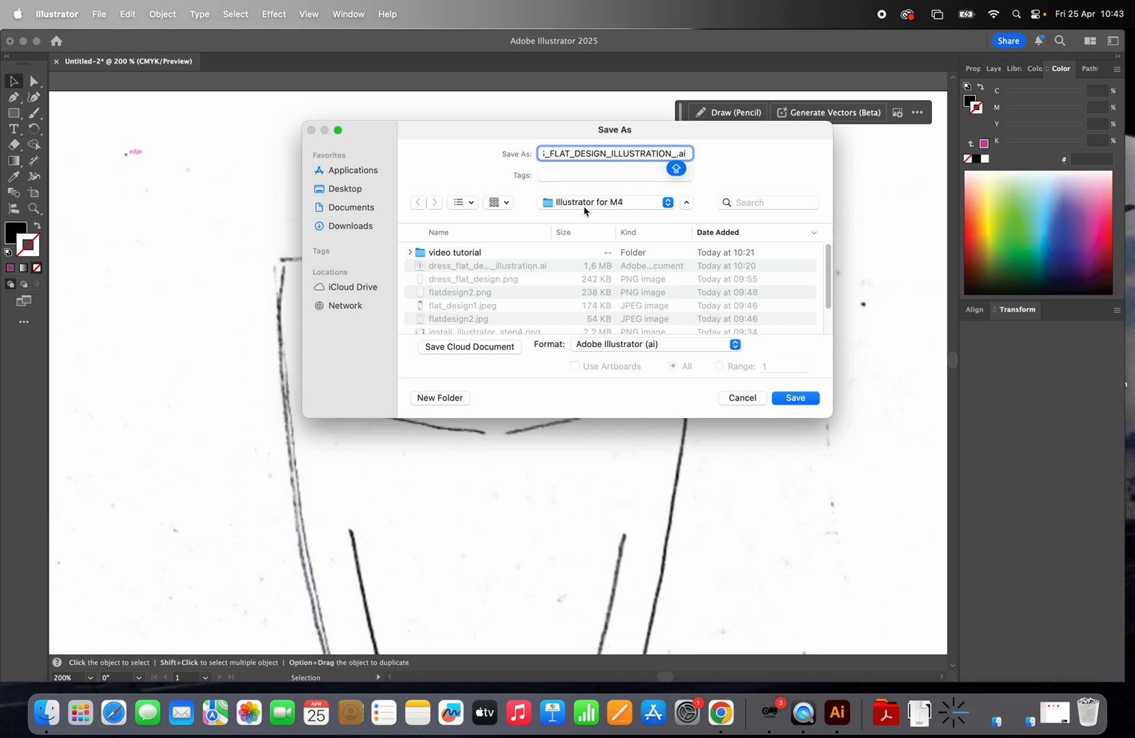
type("TUTORIAL")
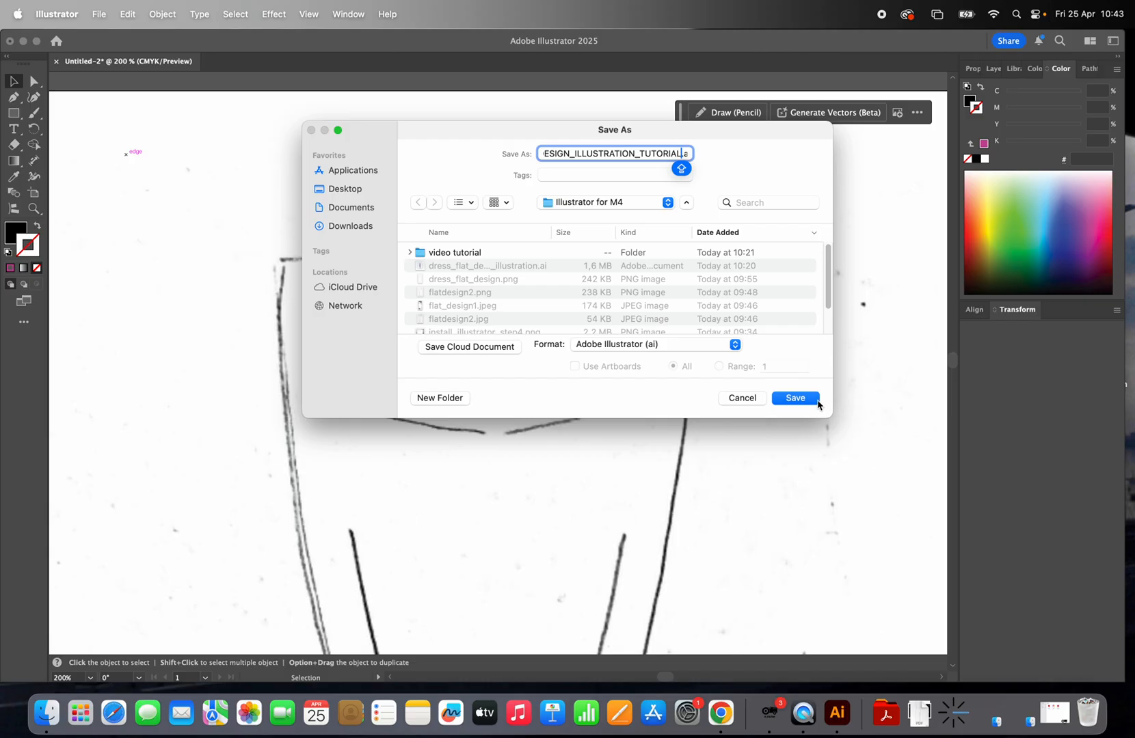
left_click(817, 402)
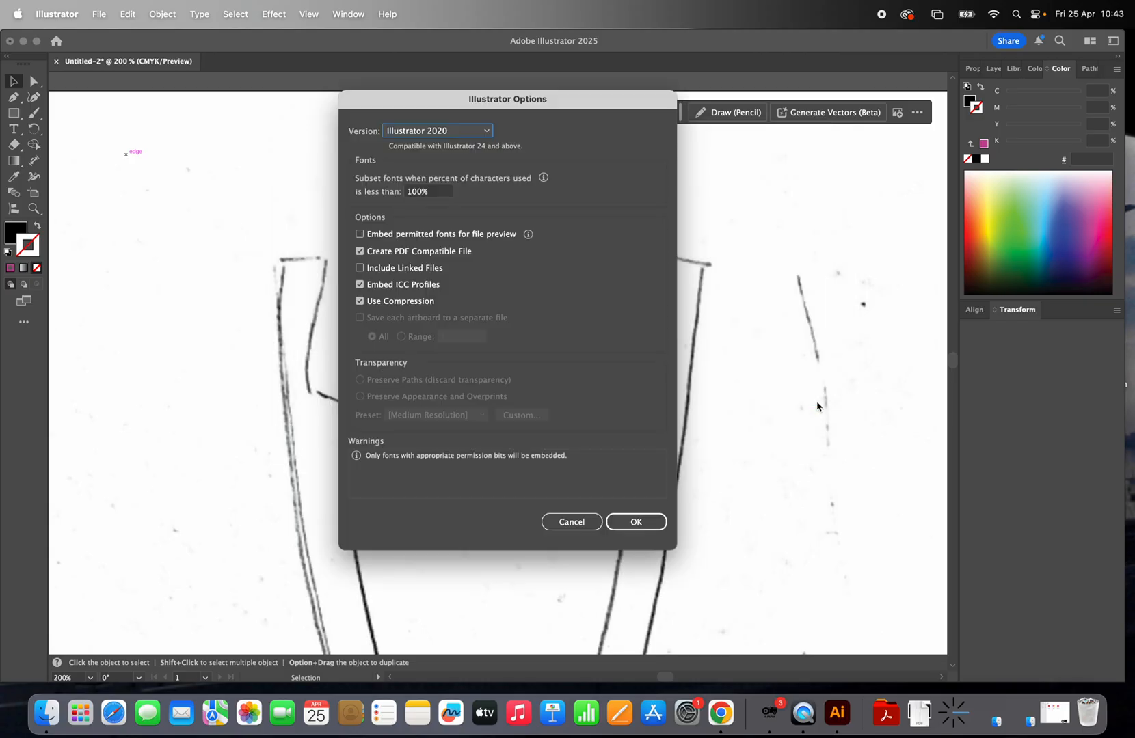
left_click(652, 522)
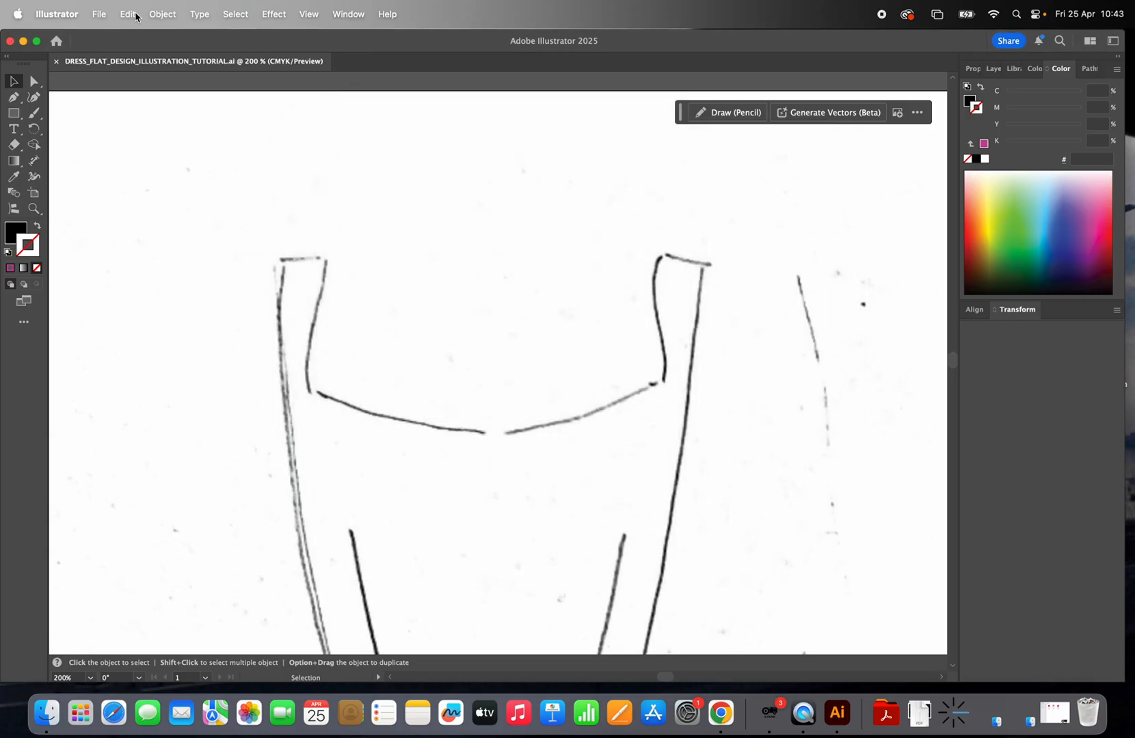
Step: Check the Adobe Illustrator (ai) file format in the Save As dialog and cancel without saving
left_click(100, 13)
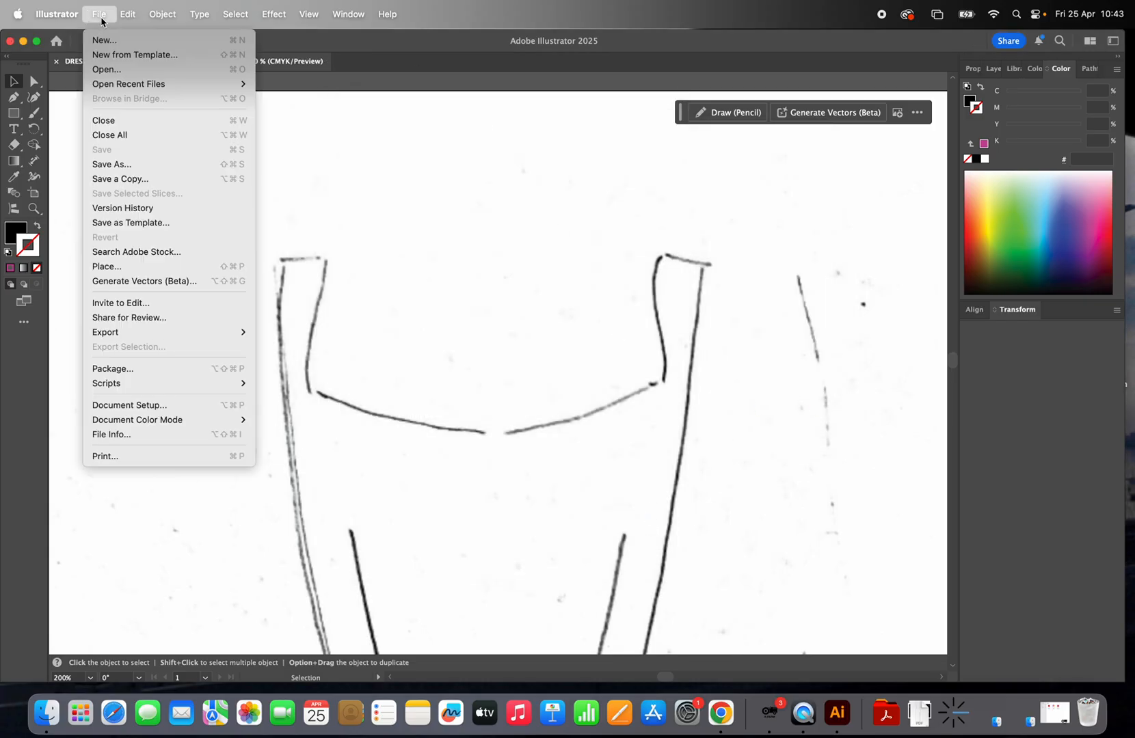
left_click(166, 168)
left_click(541, 439)
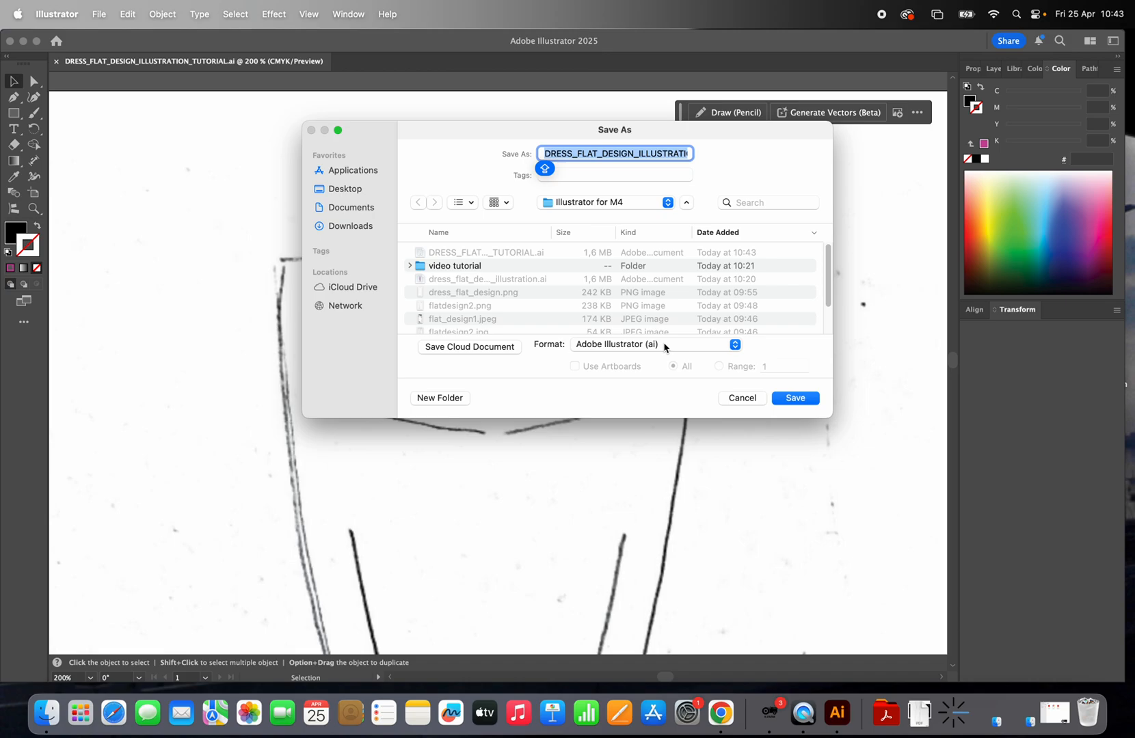
left_click(754, 398)
Step: Add a text box reading "AI FORMAT" above the dress's left strap and delete it
left_click(14, 128)
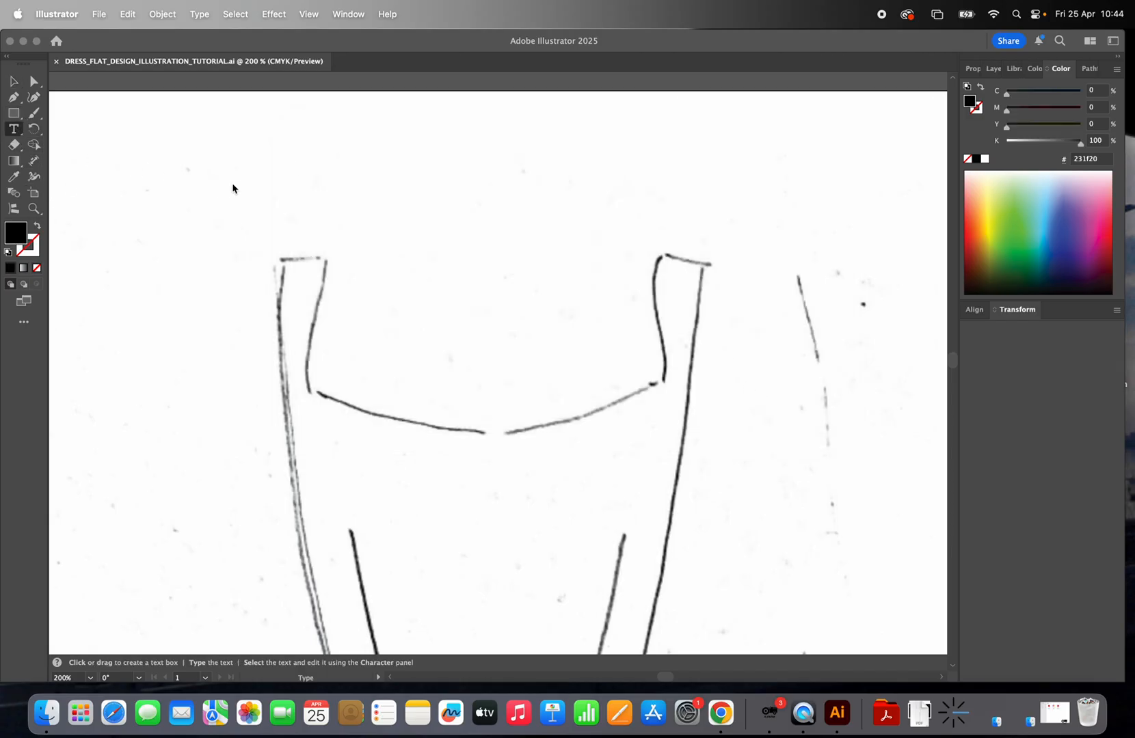
left_click_drag(220, 170, 513, 215)
type("AI FORMAT")
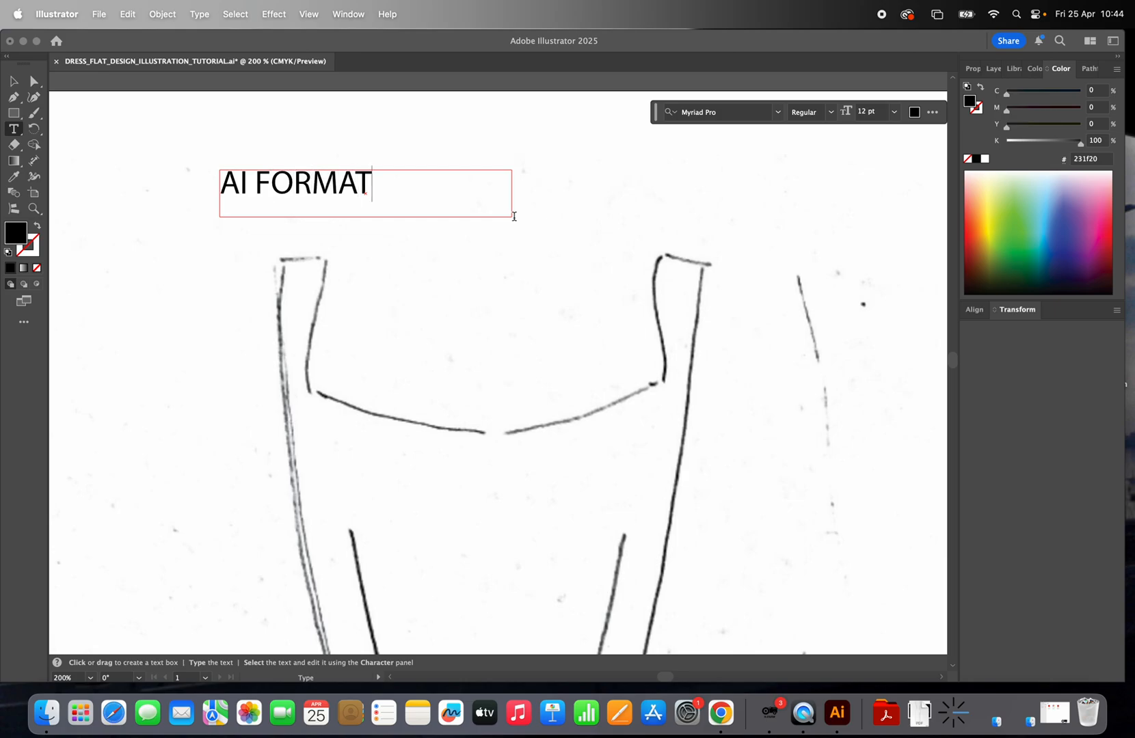
left_click(13, 81)
left_click(140, 139)
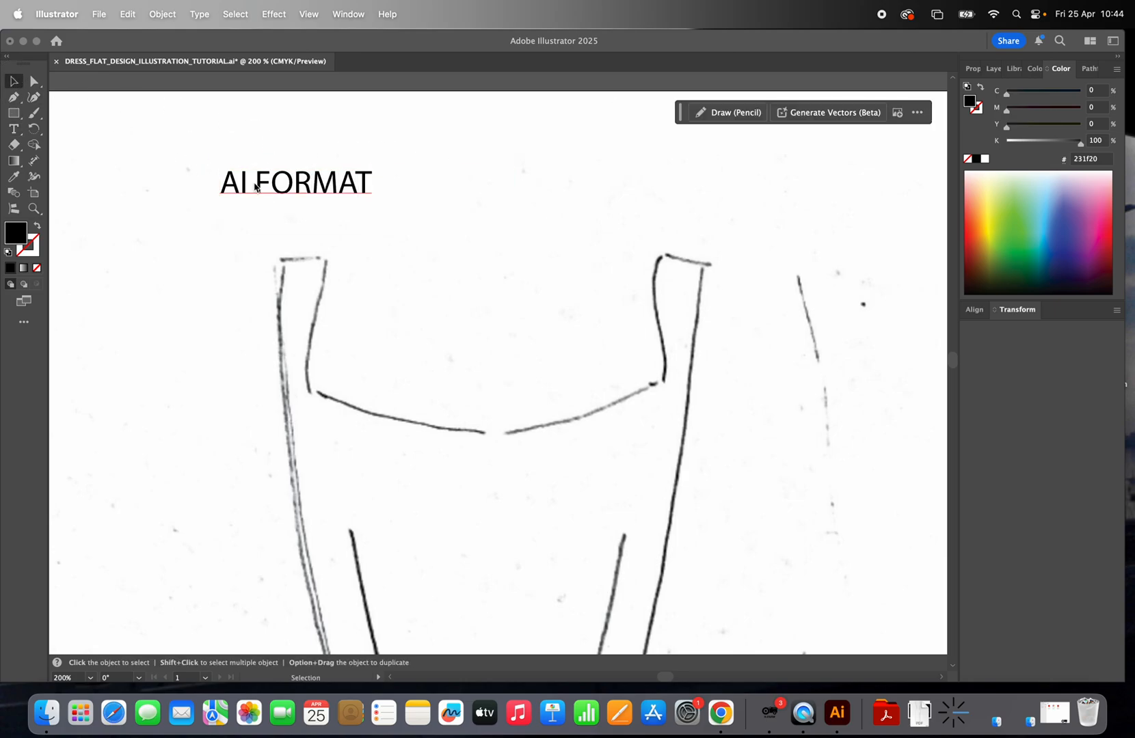
left_click(255, 187)
key("Delete")
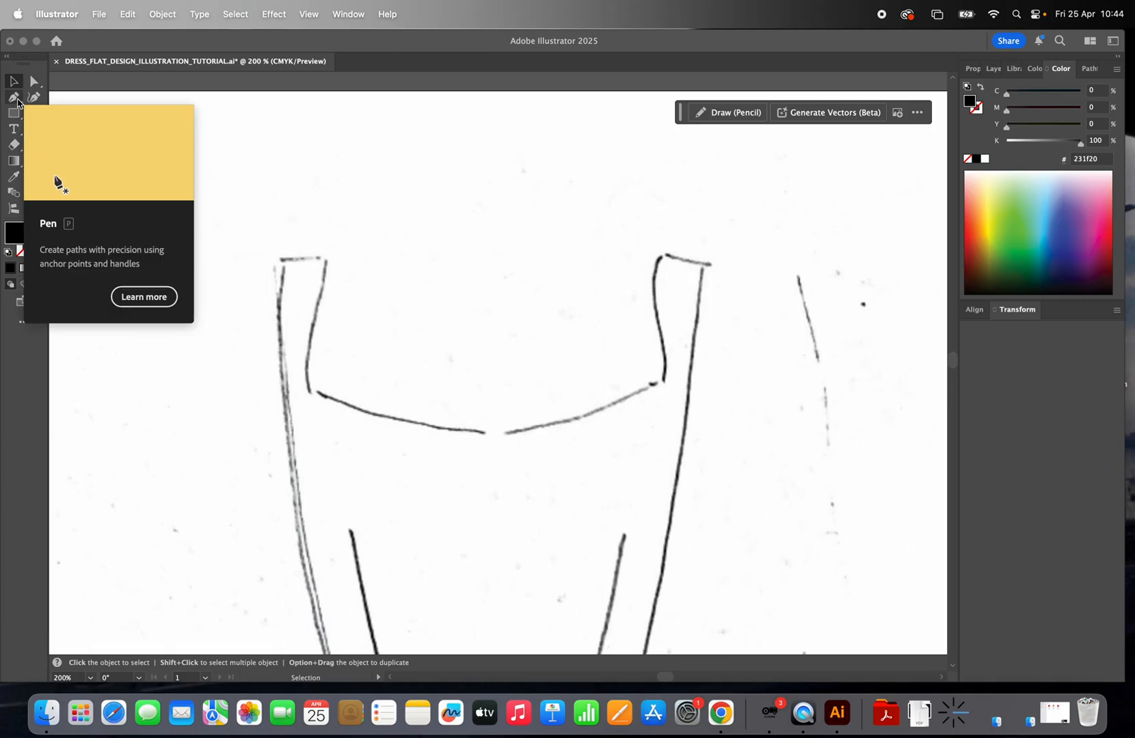
Step: Draw an open six-point practice path of straight segments with the Pen tool beside the left strap
left_click(16, 100)
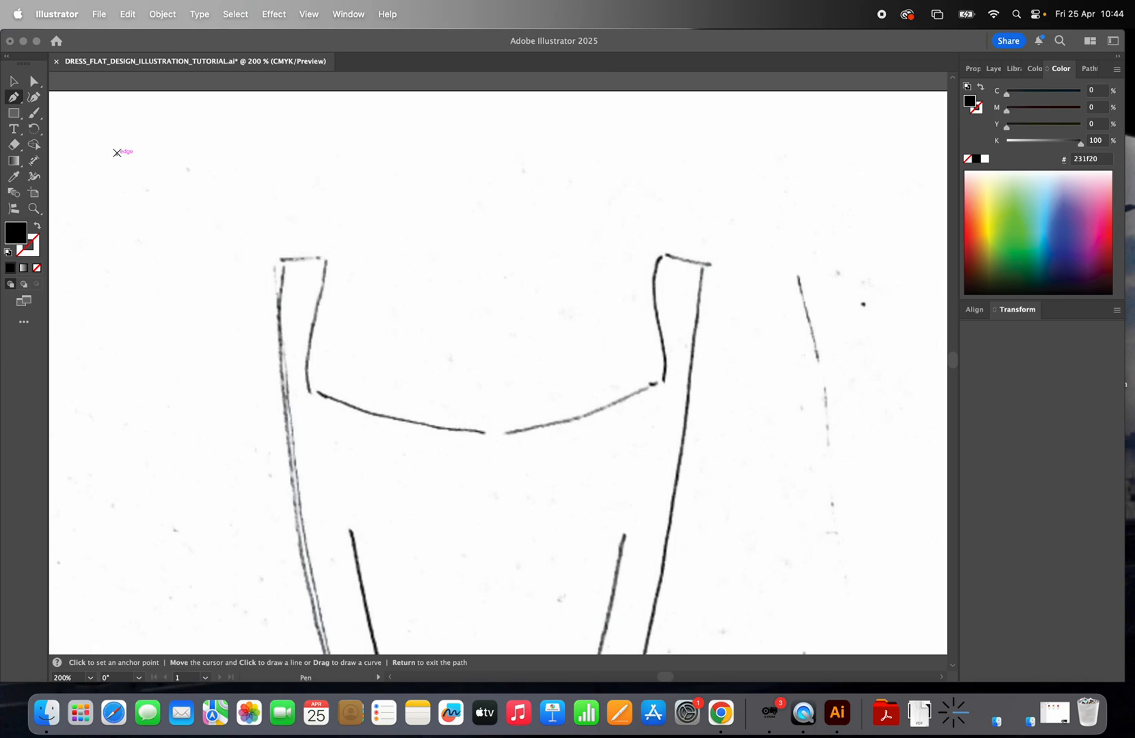
left_click(100, 173)
left_click(265, 160)
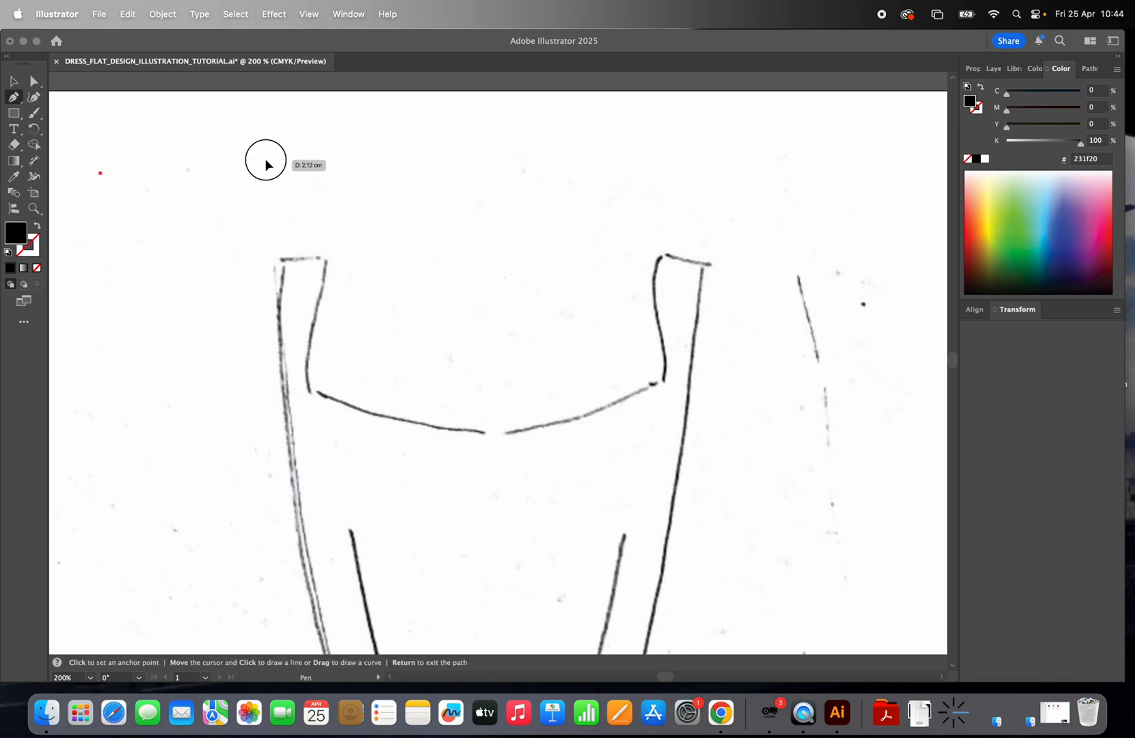
left_click(276, 226)
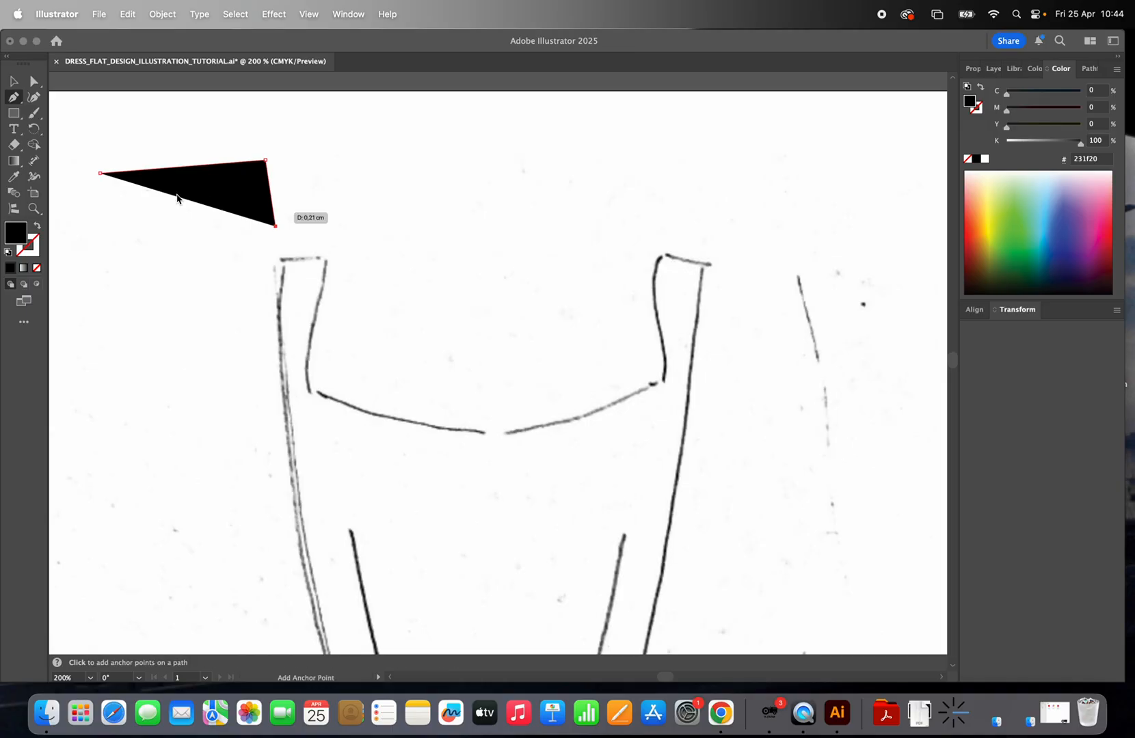
left_click(211, 282)
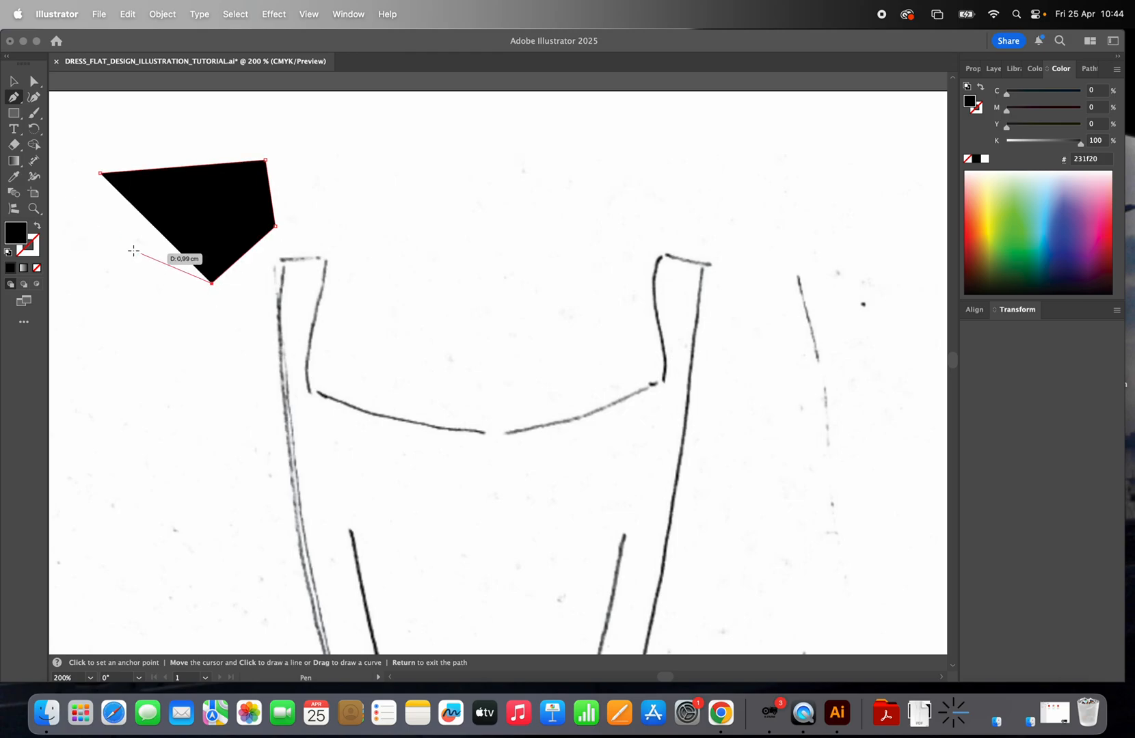
left_click(134, 250)
left_click(106, 203)
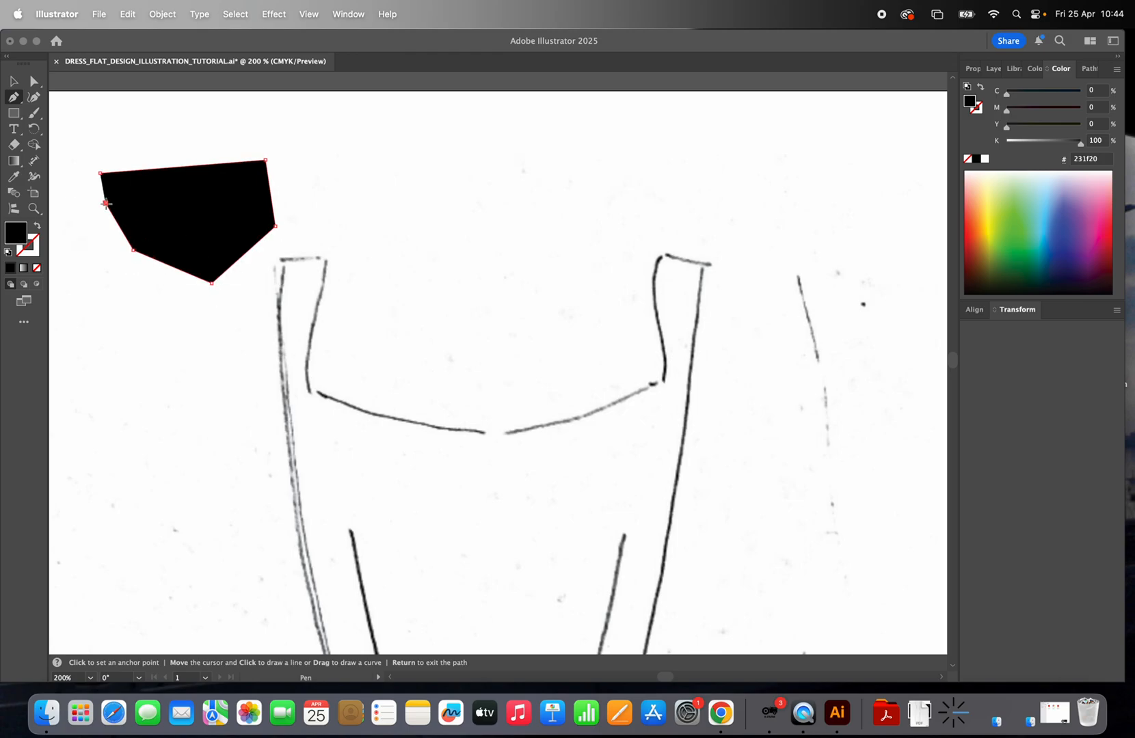
Step: Set the practice path to no fill with a red stroke colour, hex e5134f
double_click(16, 234)
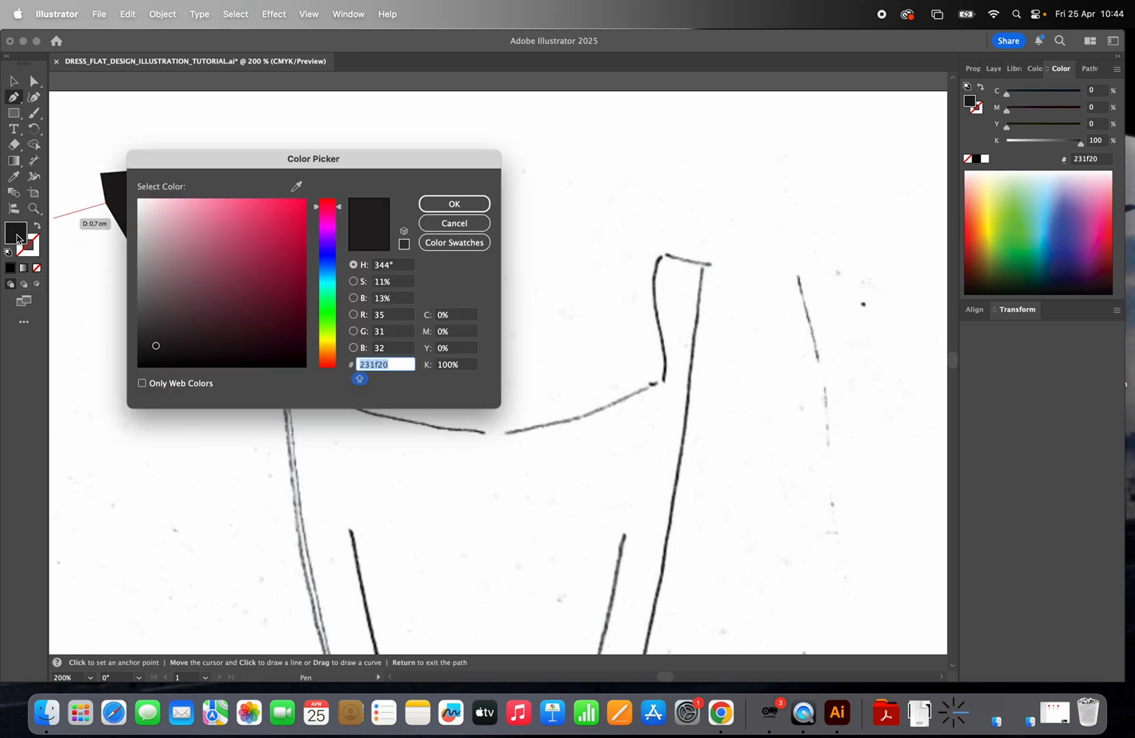
left_click(454, 223)
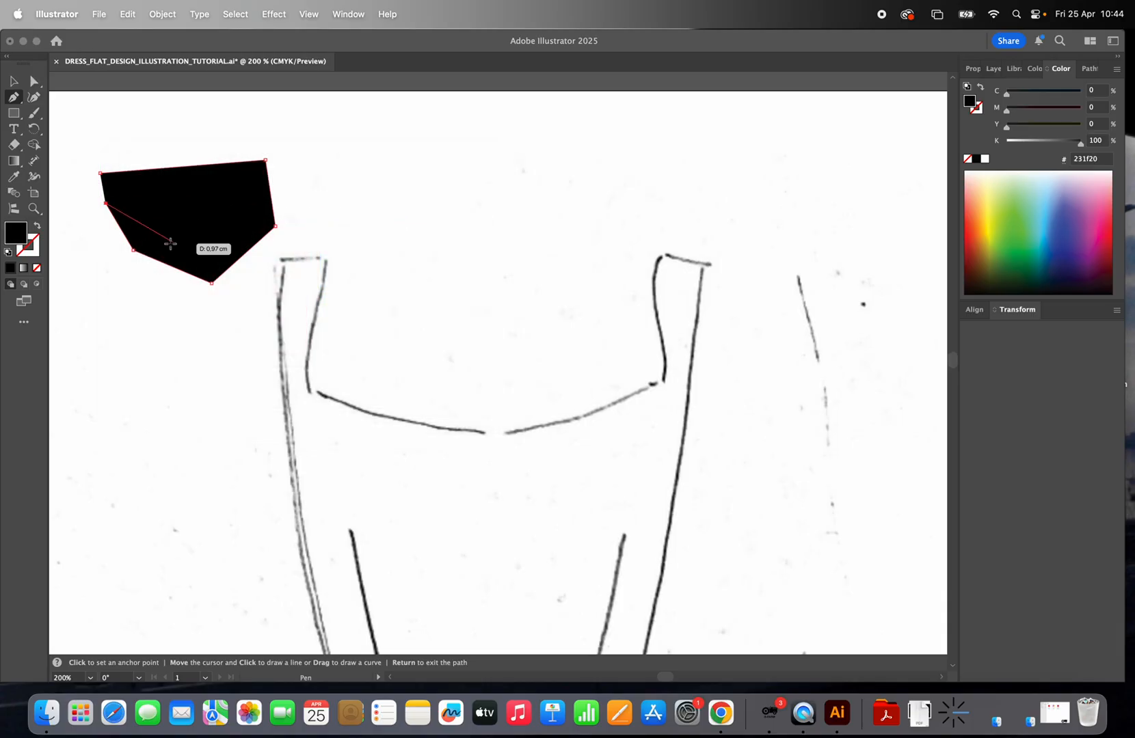
left_click(36, 268)
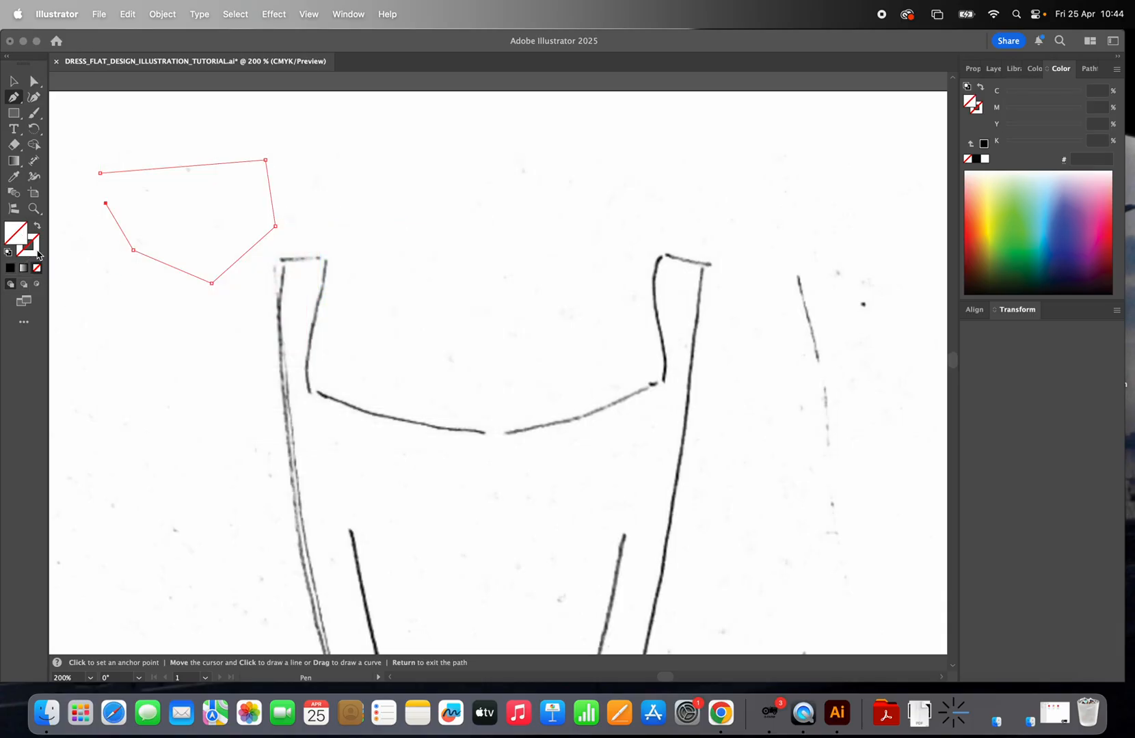
double_click(38, 254)
left_click(293, 216)
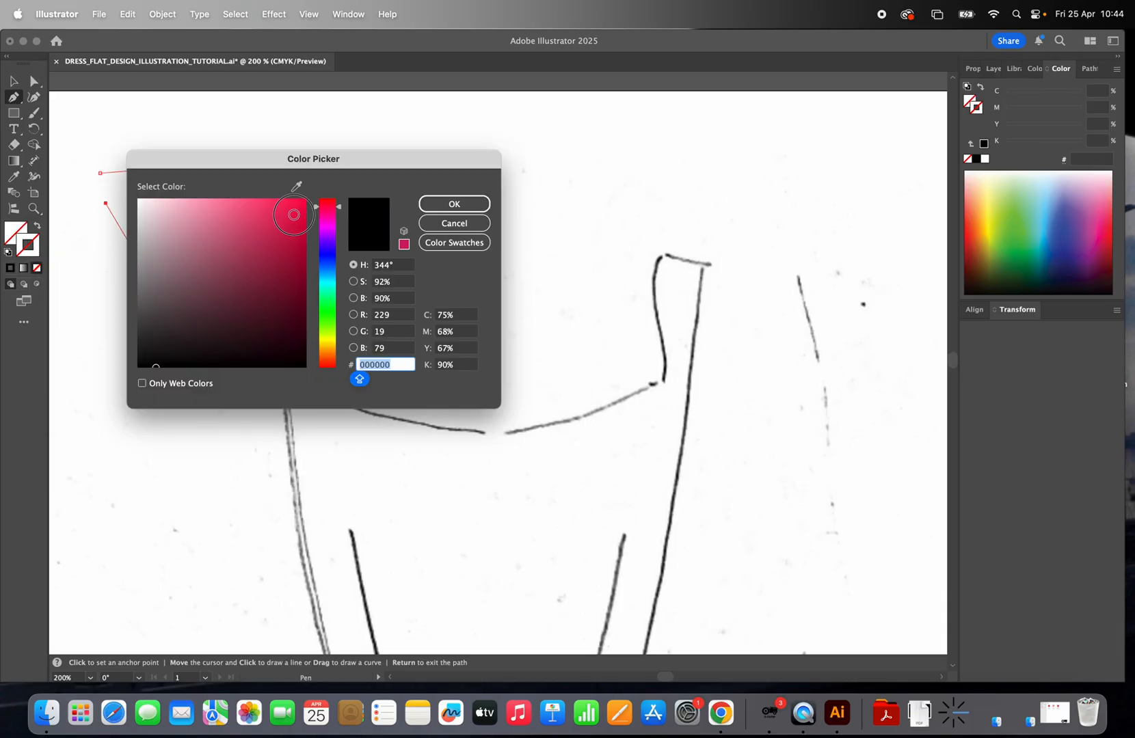
left_click(454, 203)
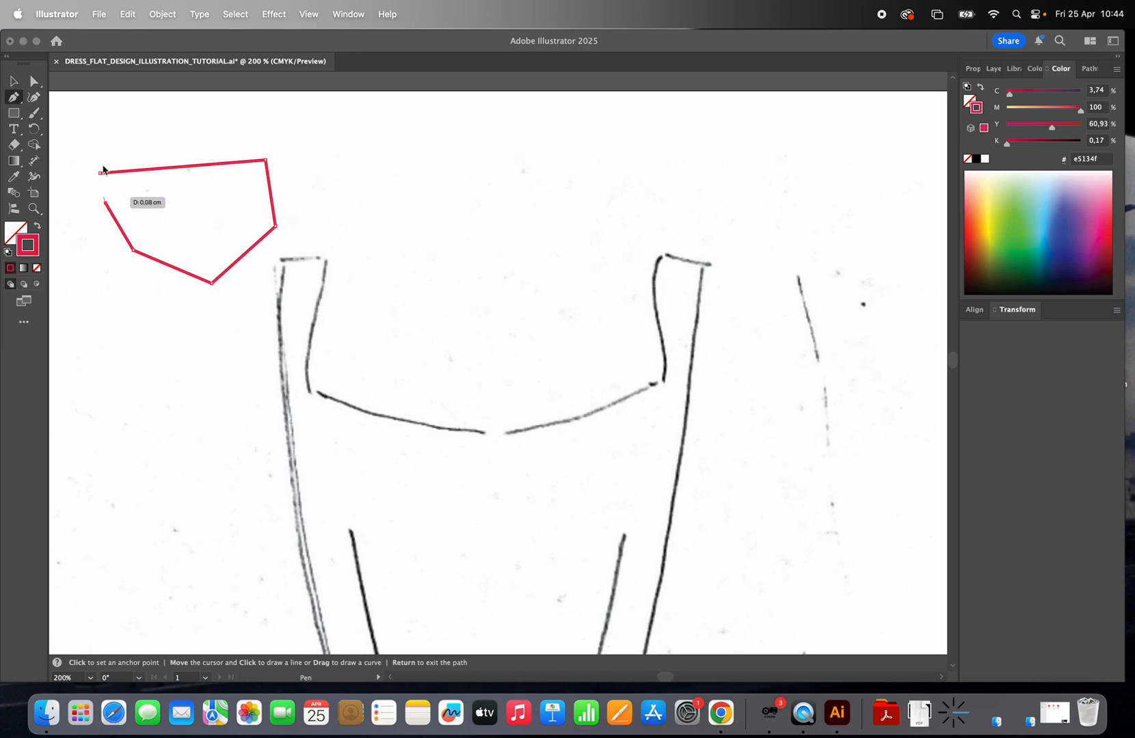
Step: Select the red six-point practice path and delete it
left_click(14, 81)
left_click(110, 117)
left_click(123, 174)
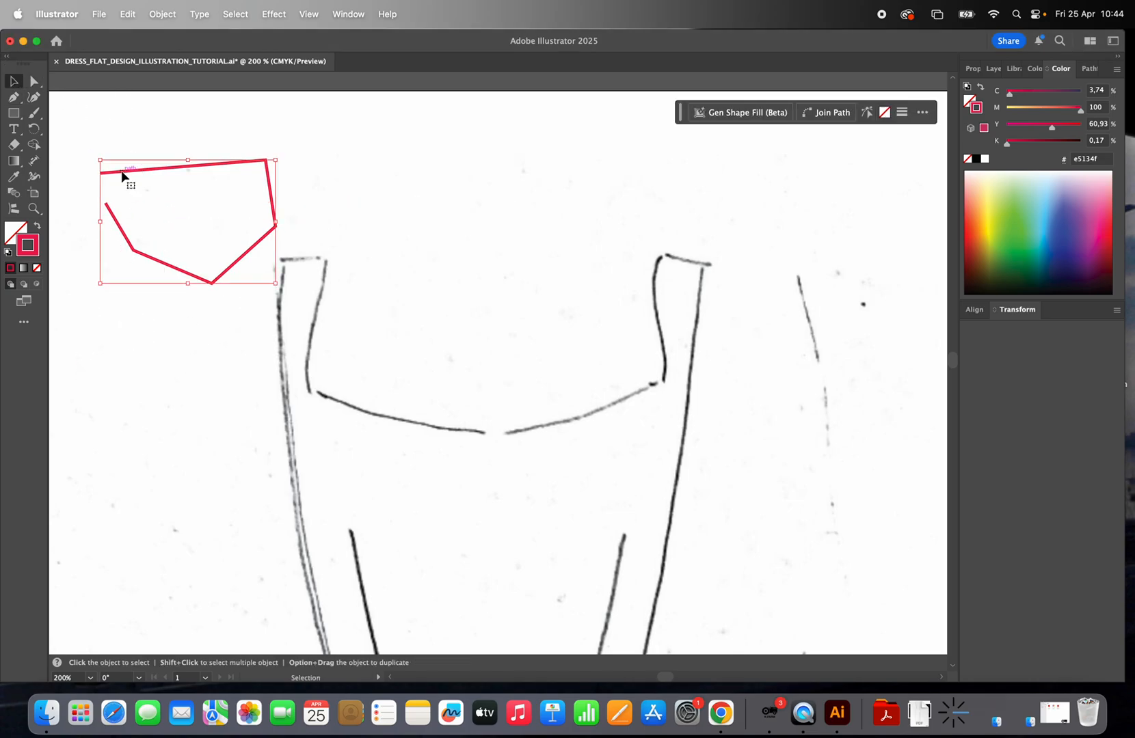
key("Delete")
Step: Draw a closed, irregular eight-point practice shape of straight segments with the Pen tool beside the left strap
left_click(15, 98)
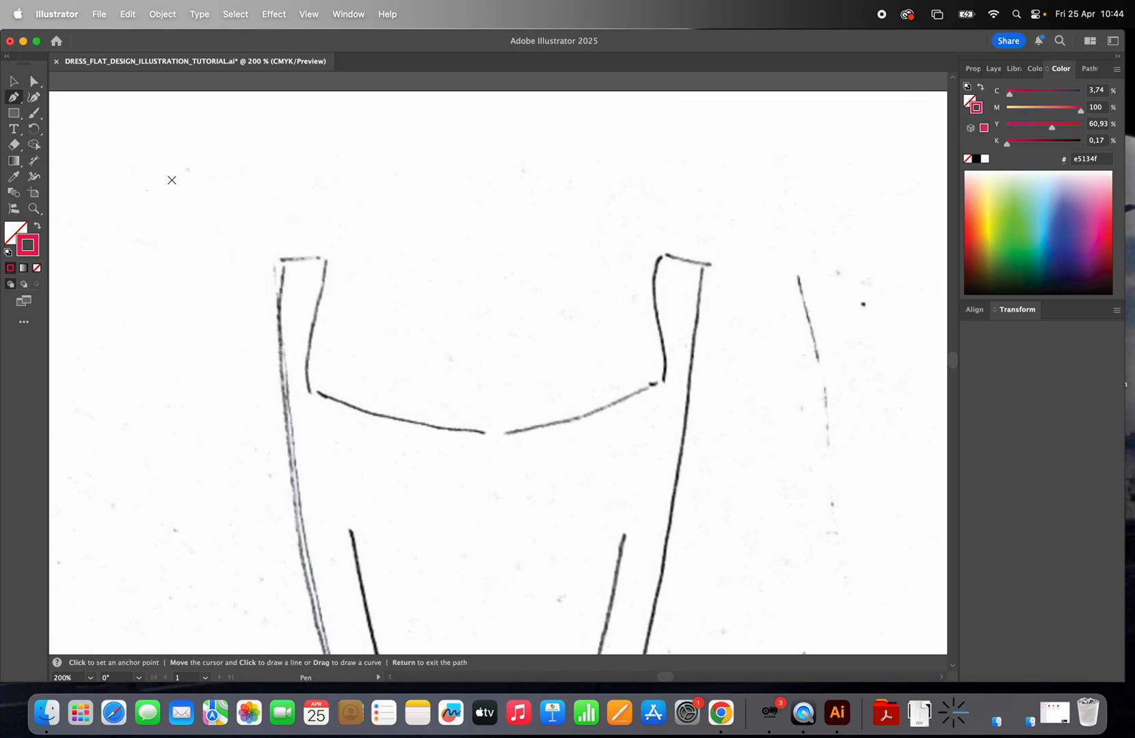
left_click(105, 174)
left_click(190, 166)
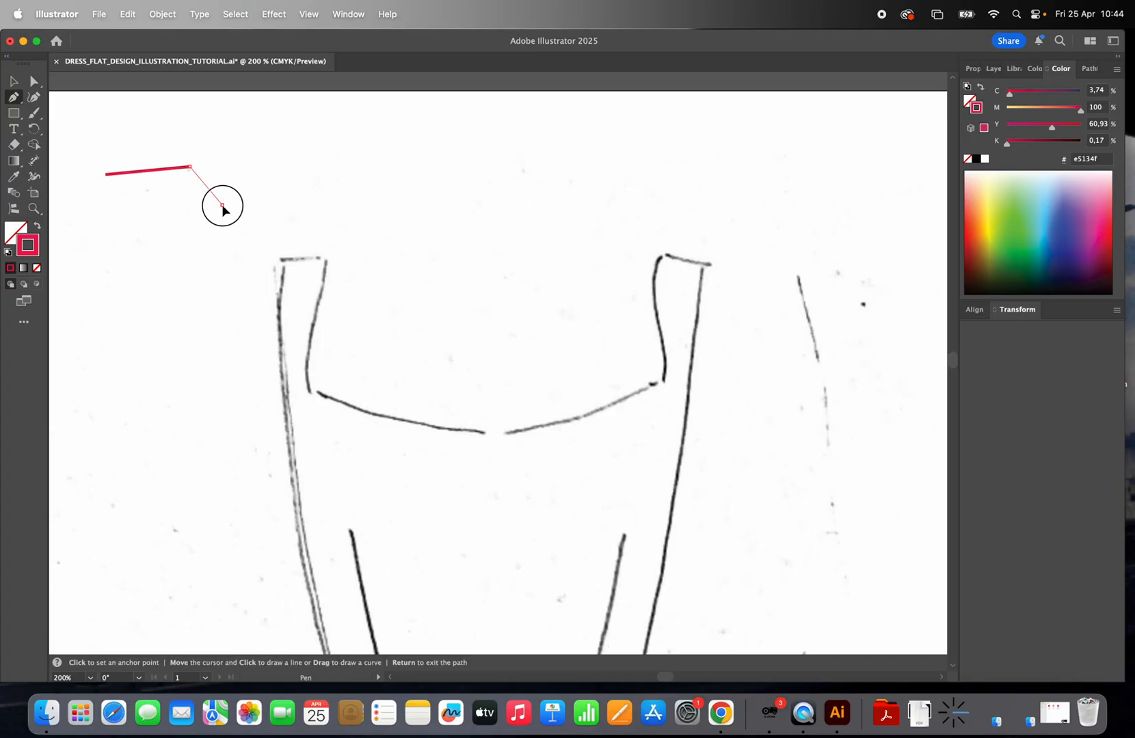
left_click(222, 204)
left_click(269, 173)
left_click(226, 255)
left_click(169, 295)
left_click(164, 200)
left_click(110, 197)
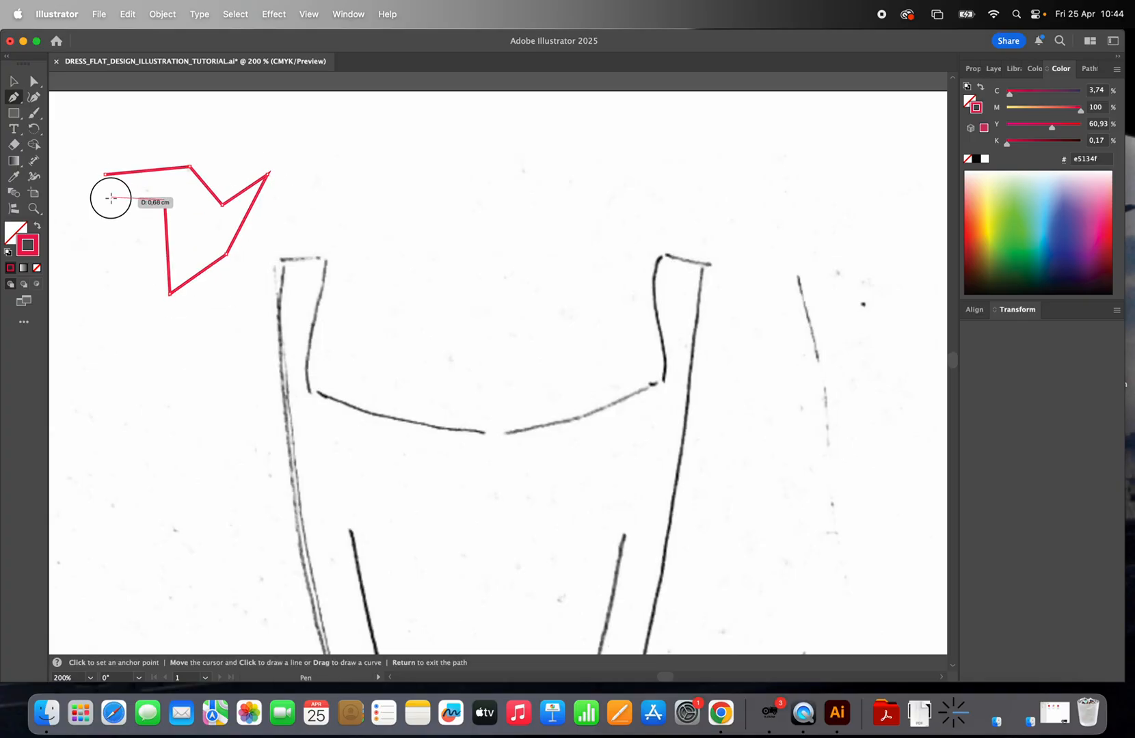
left_click(105, 174)
Step: Delete the closed straight-segment practice shape
left_click(15, 83)
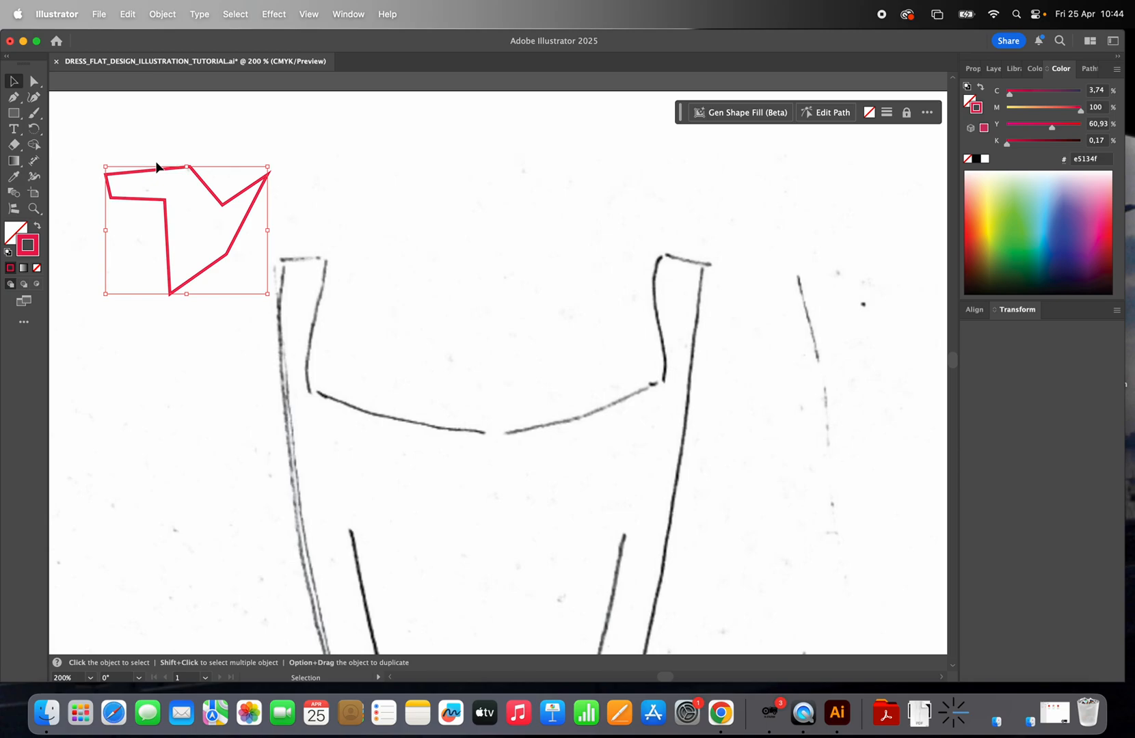
key("Delete")
key("Delete")
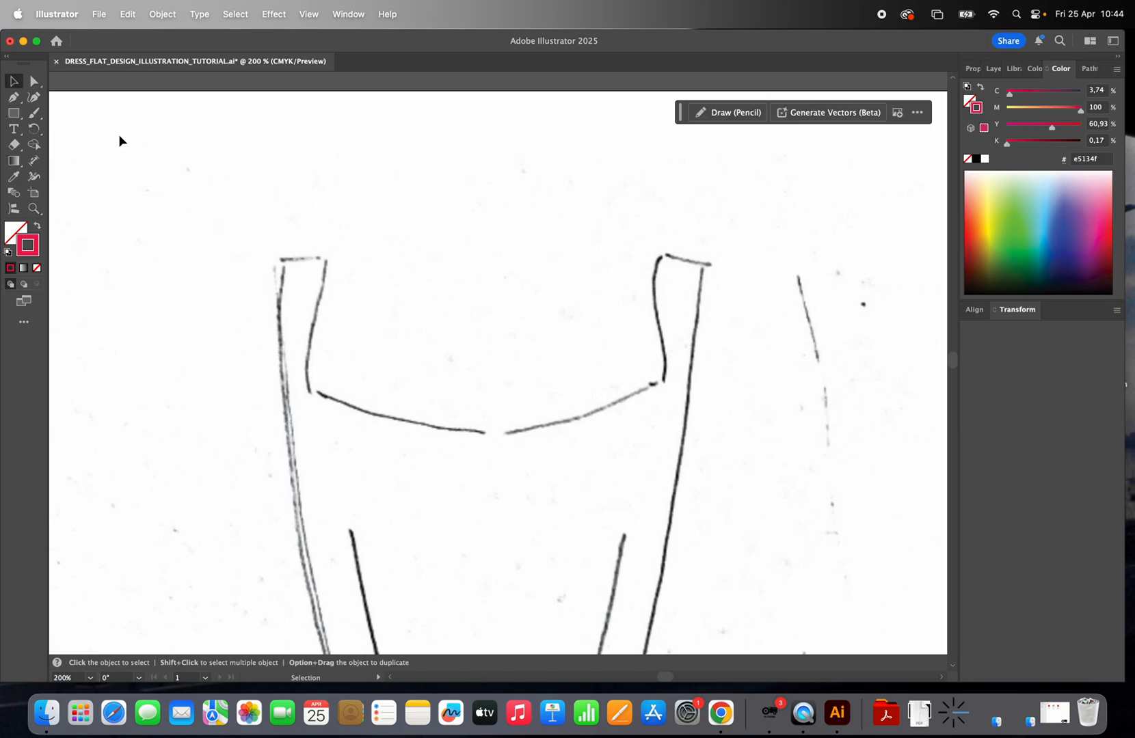
Step: Draw a closed practice shape combining curved and straight segments with the Pen tool beside the left strap
left_click(13, 97)
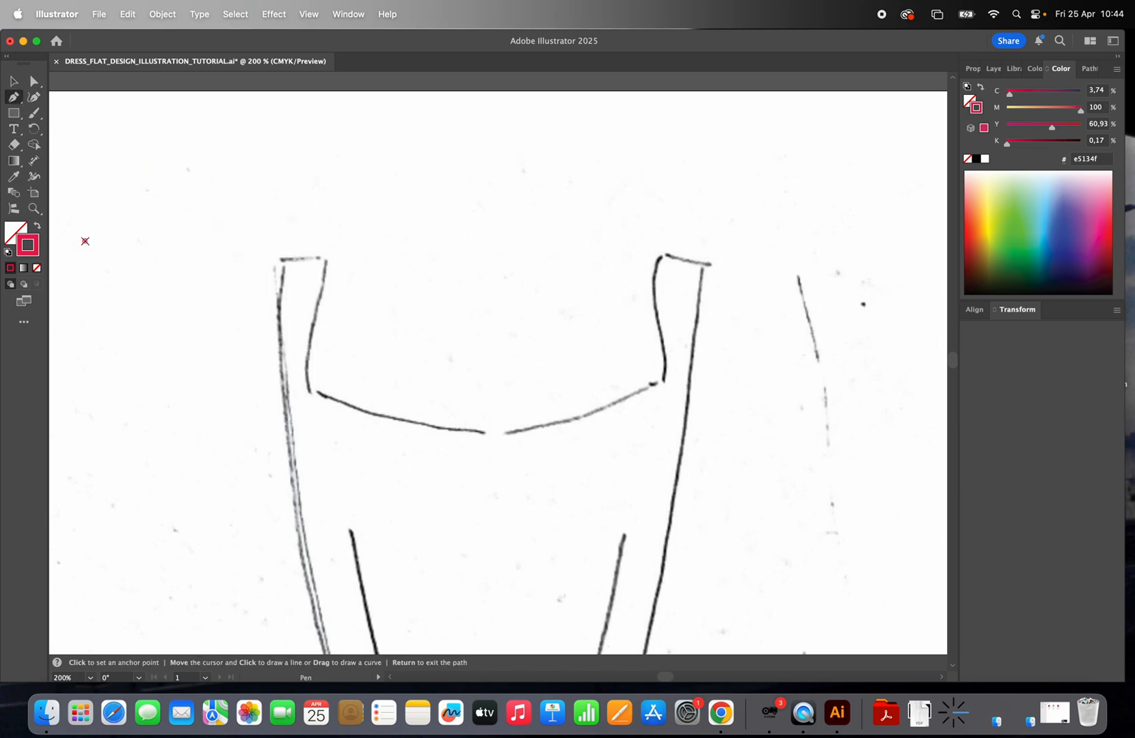
left_click(85, 241)
left_click_drag(148, 198, 197, 194)
left_click_drag(198, 254, 211, 291)
left_click_drag(215, 361, 168, 367)
left_click_drag(172, 281, 119, 326)
left_click(120, 323)
left_click(124, 265)
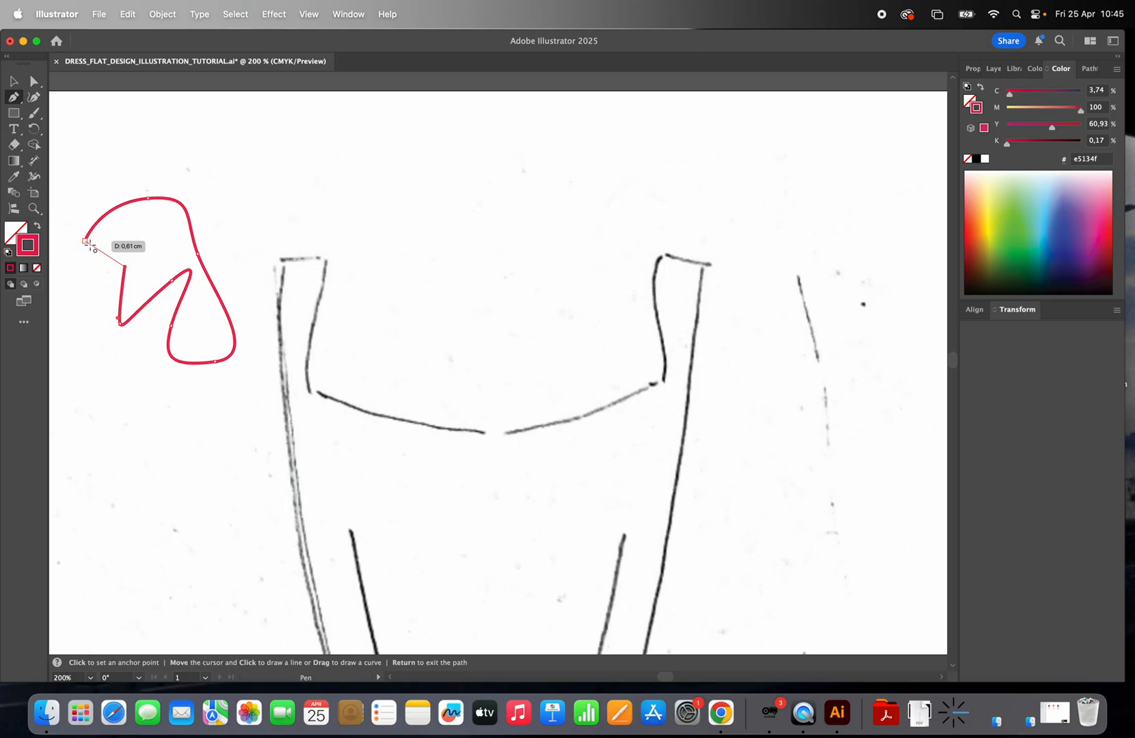
left_click(86, 241)
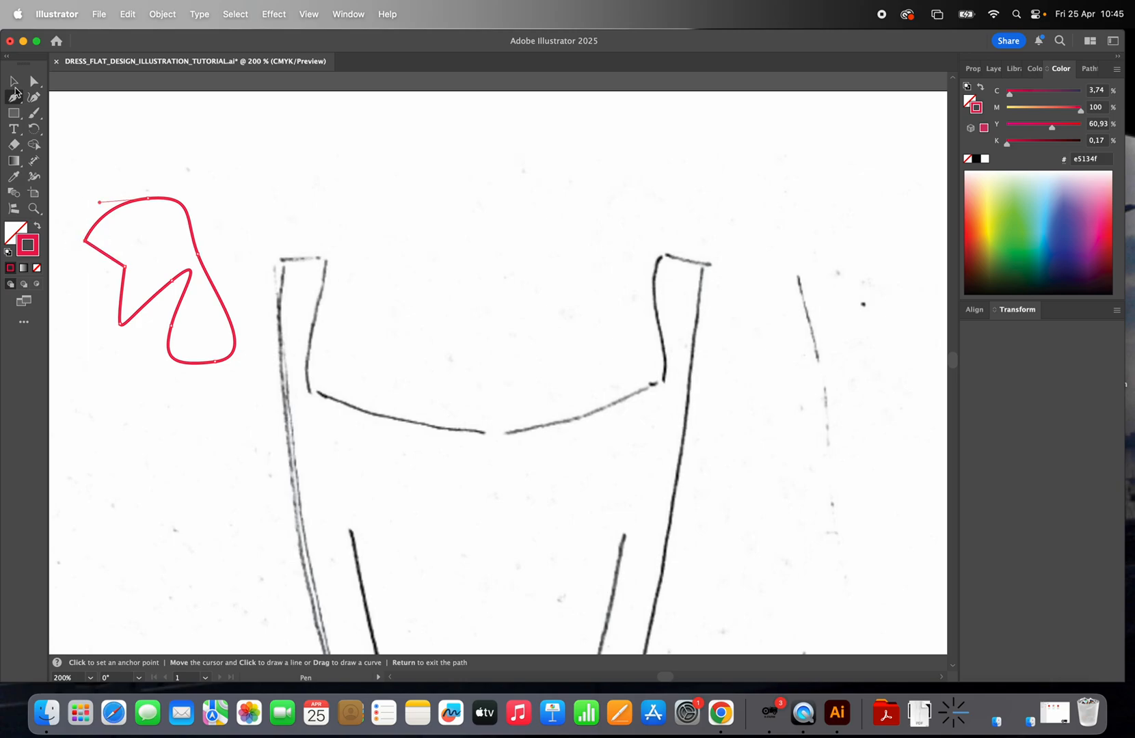
Step: Select the closed curved practice shape and delete it
left_click(13, 82)
left_click(158, 189)
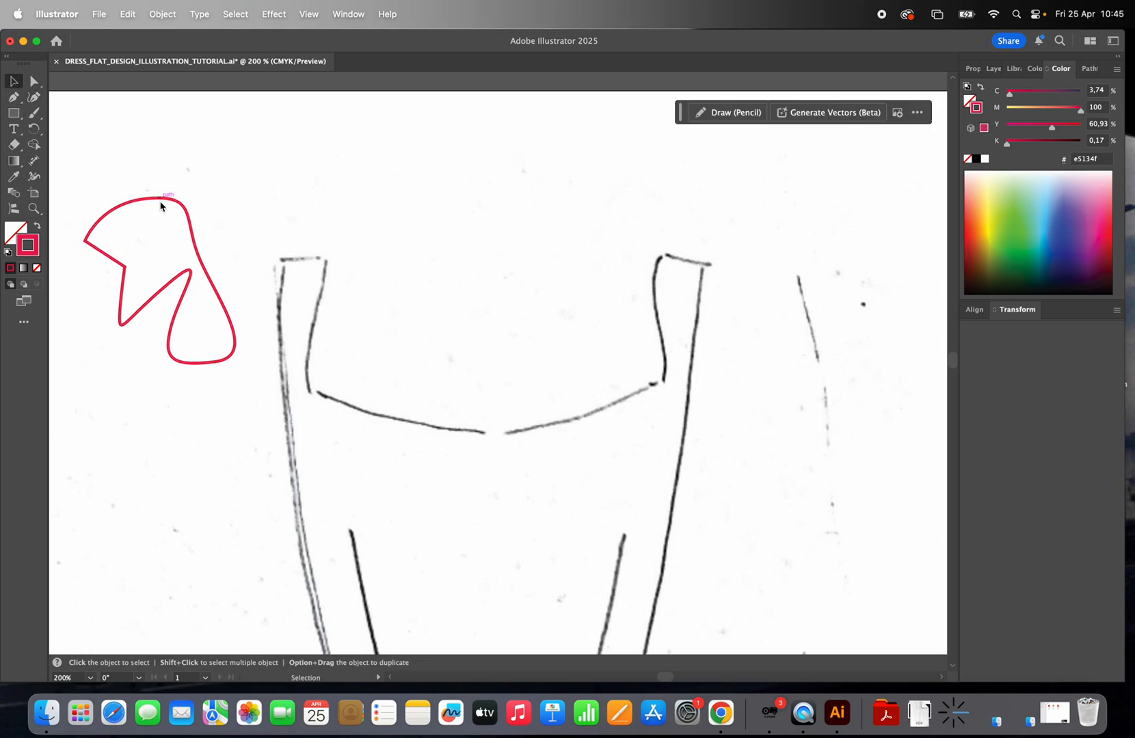
left_click(159, 201)
key("Delete")
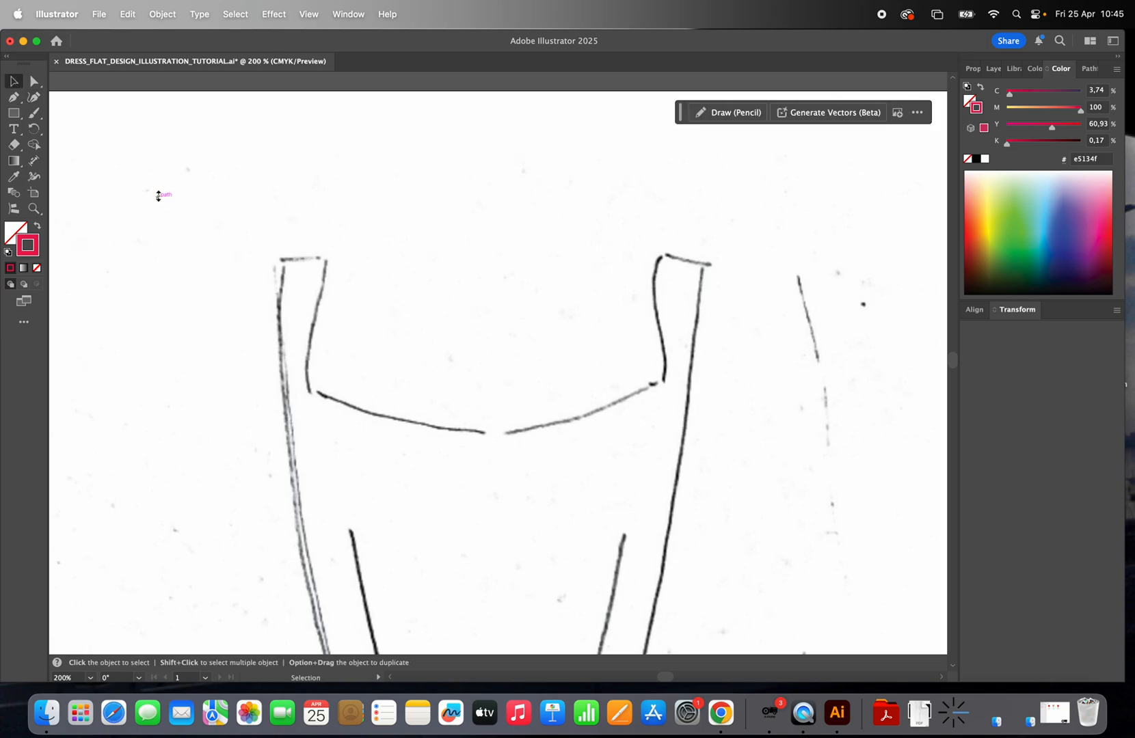
Step: Trace the left strap's top and inner edge, the curved neckline, and the right strap's inner edge and top with the Pen tool
left_click(16, 97)
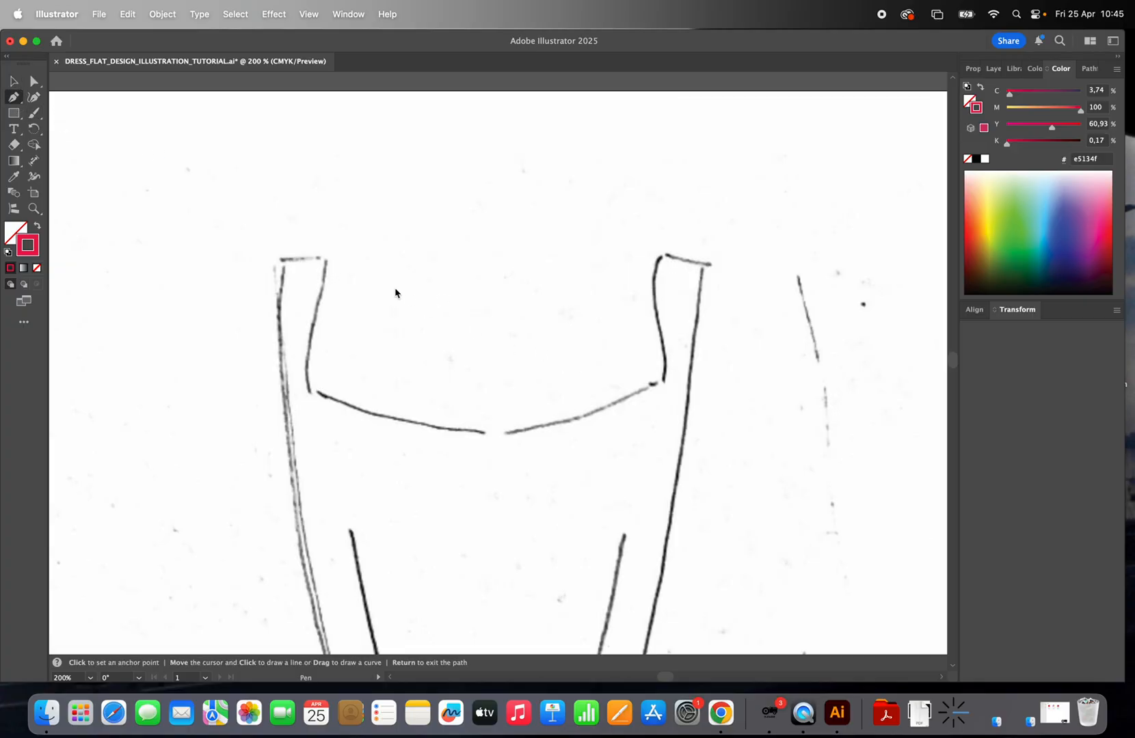
left_click(284, 259)
left_click(330, 260)
left_click(306, 364)
left_click_drag(316, 393, 557, 433)
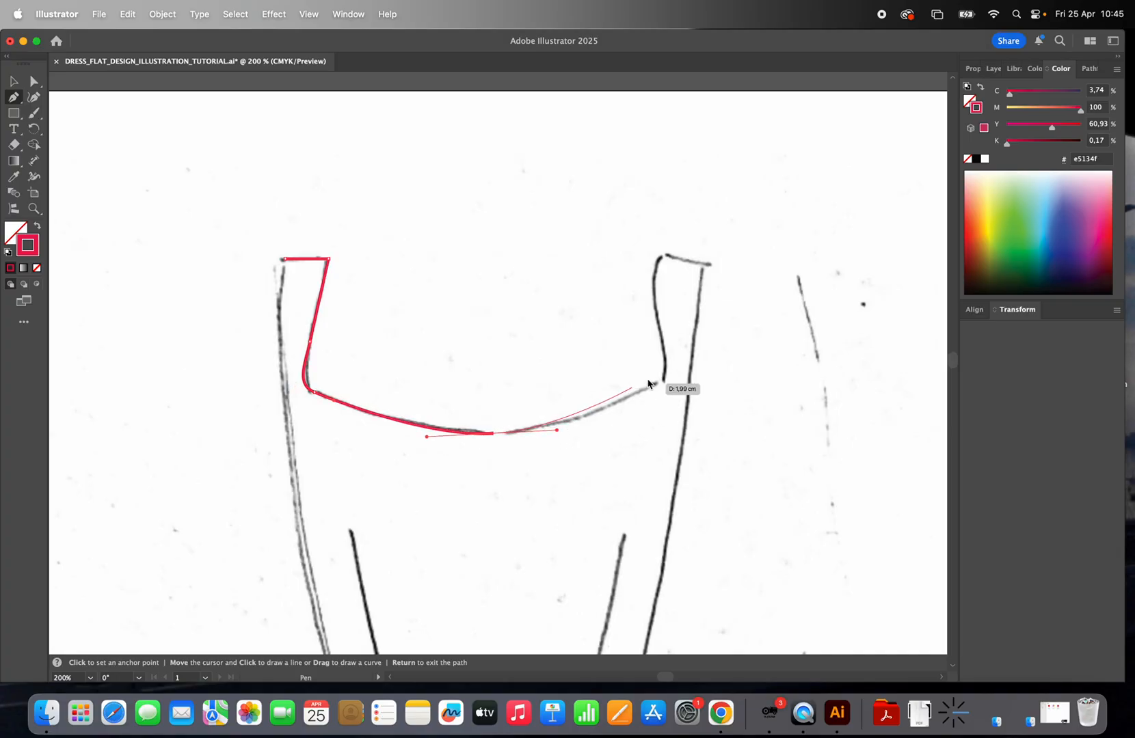
left_click_drag(664, 381, 658, 298)
left_click(663, 253)
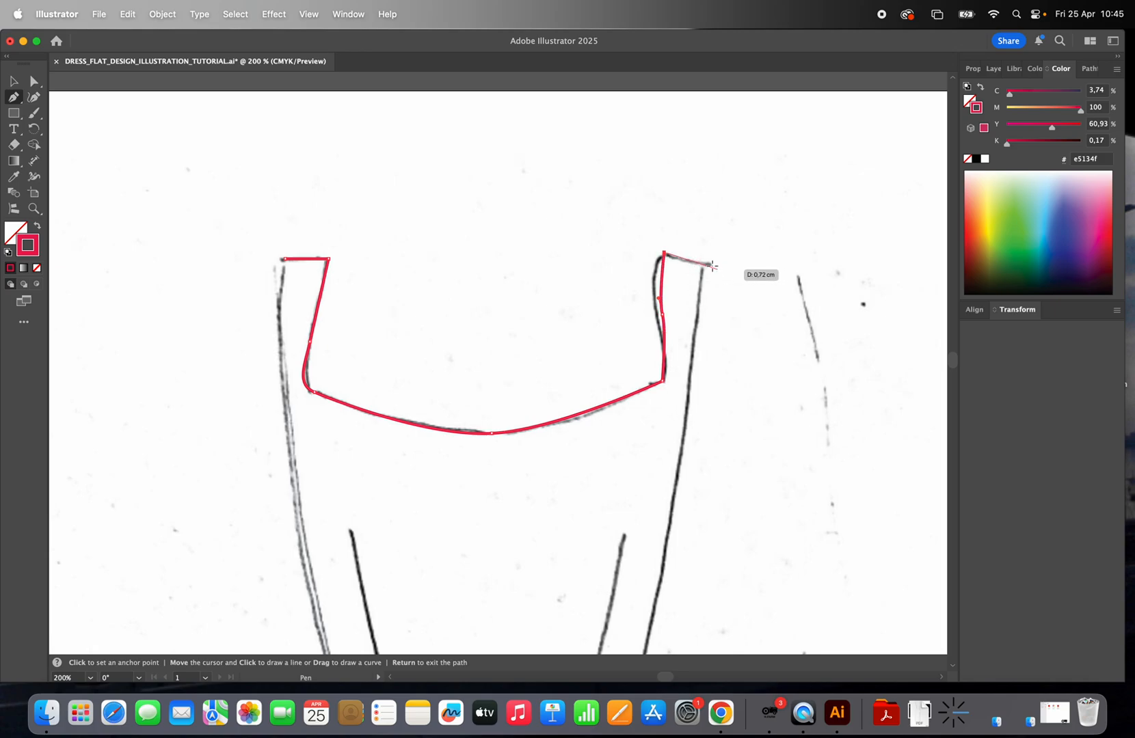
left_click(705, 262)
Step: Trace the dress's outer right edge from the strap down through the waist to the hip with curved Pen tool segments
scroll(704, 263, "down", 5)
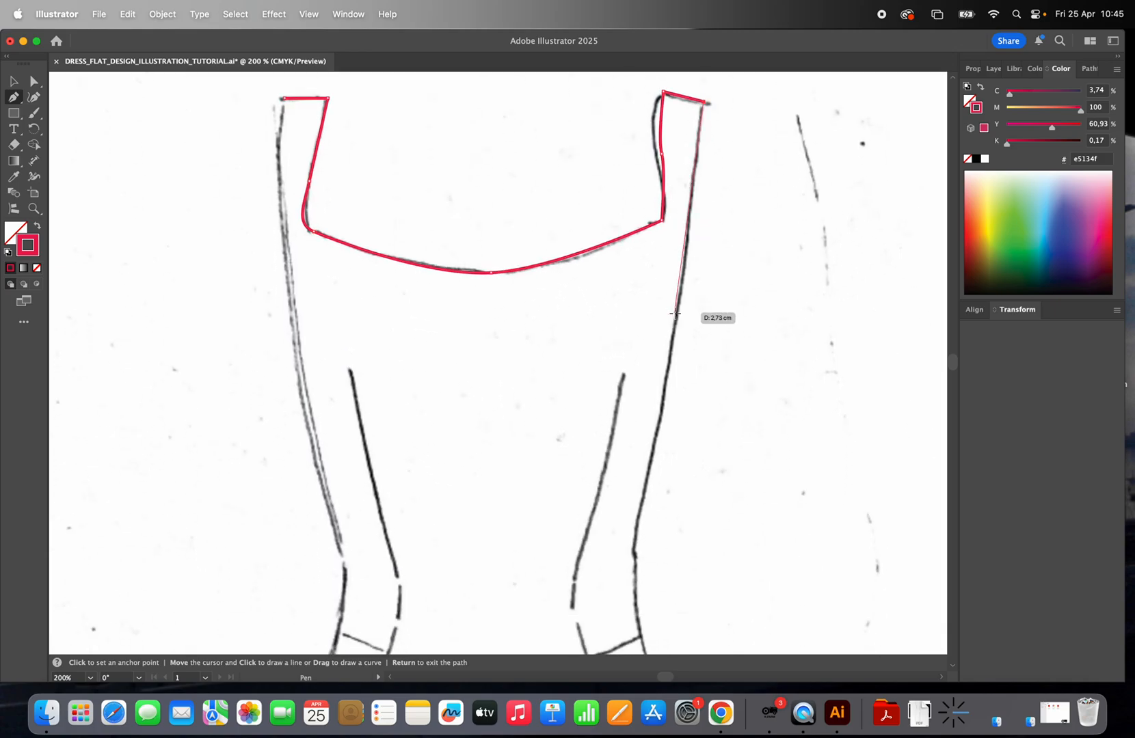
left_click_drag(678, 312, 667, 380)
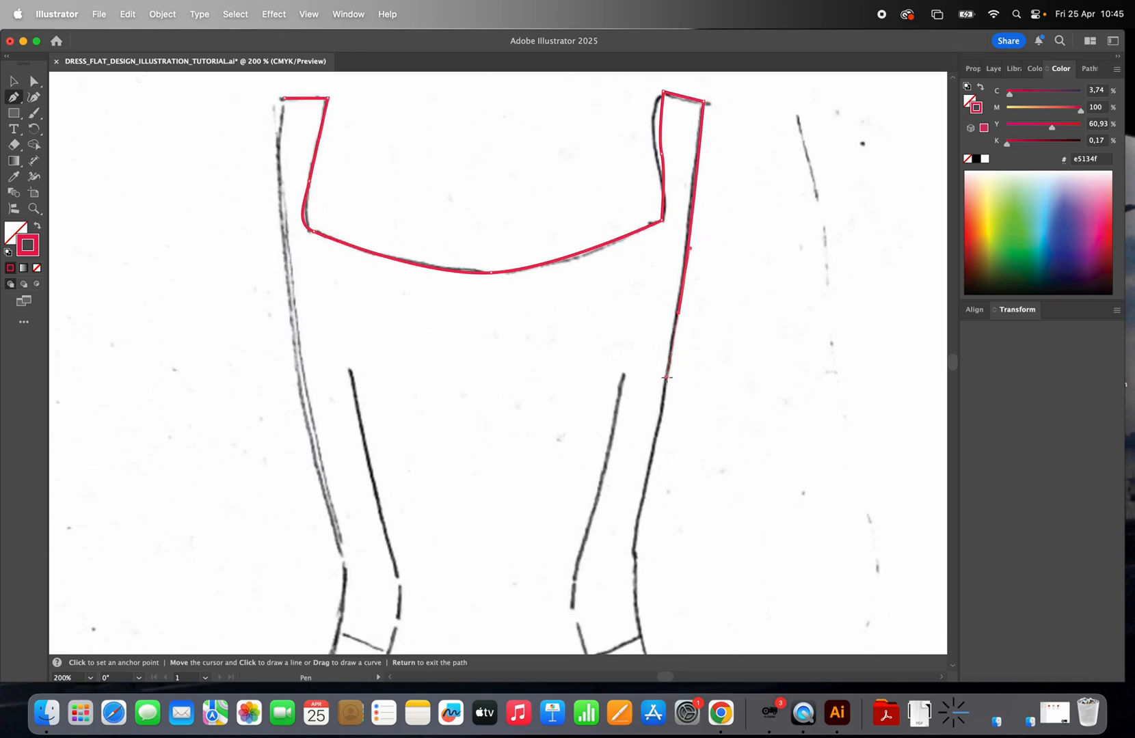
scroll(666, 376, "down", 8)
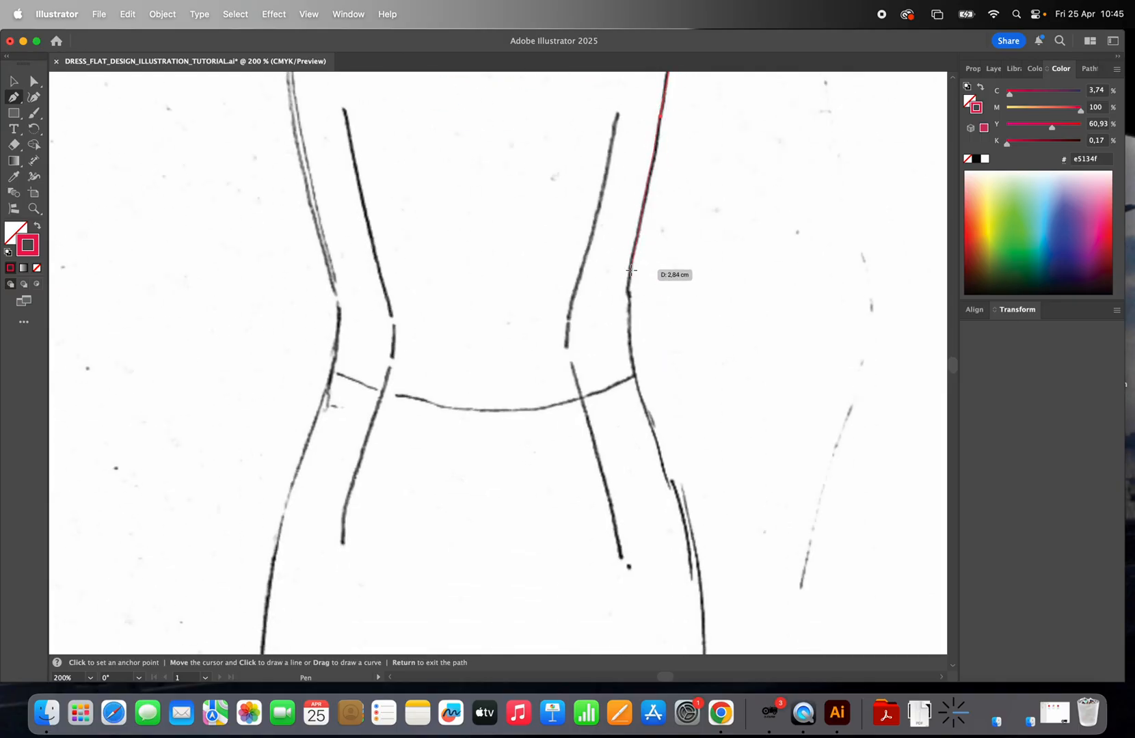
left_click(627, 305)
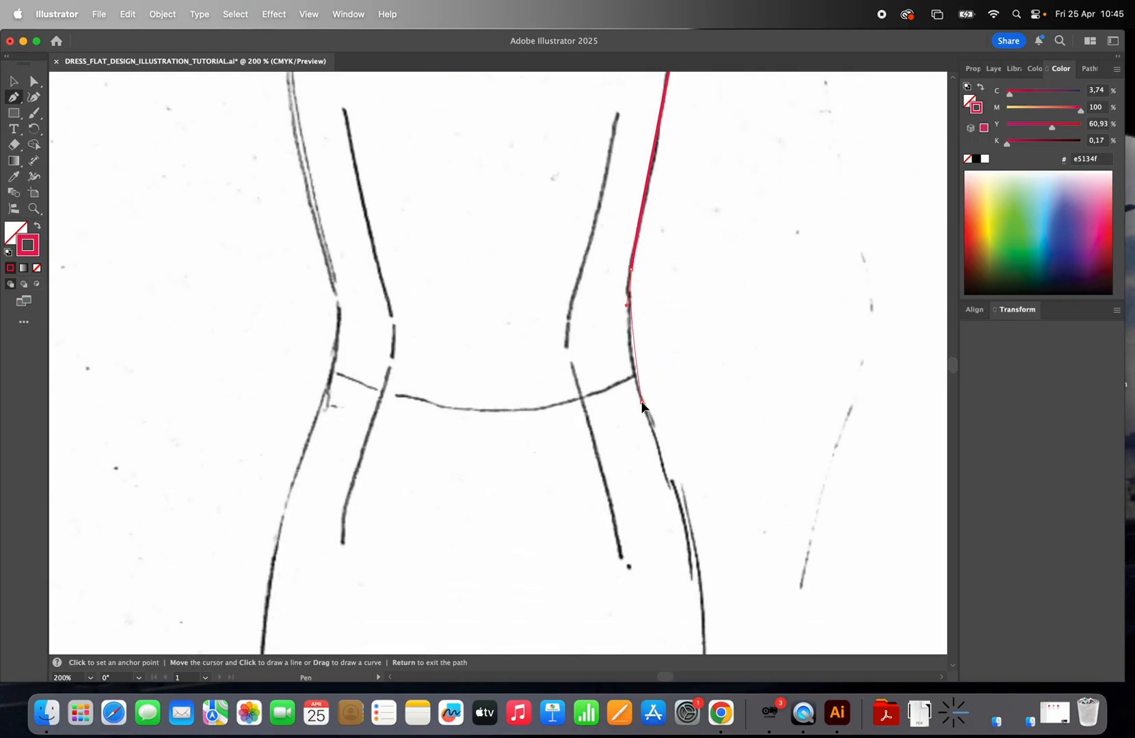
left_click(654, 434)
scroll(656, 443, "down", 3)
scroll(658, 438, "down", 7)
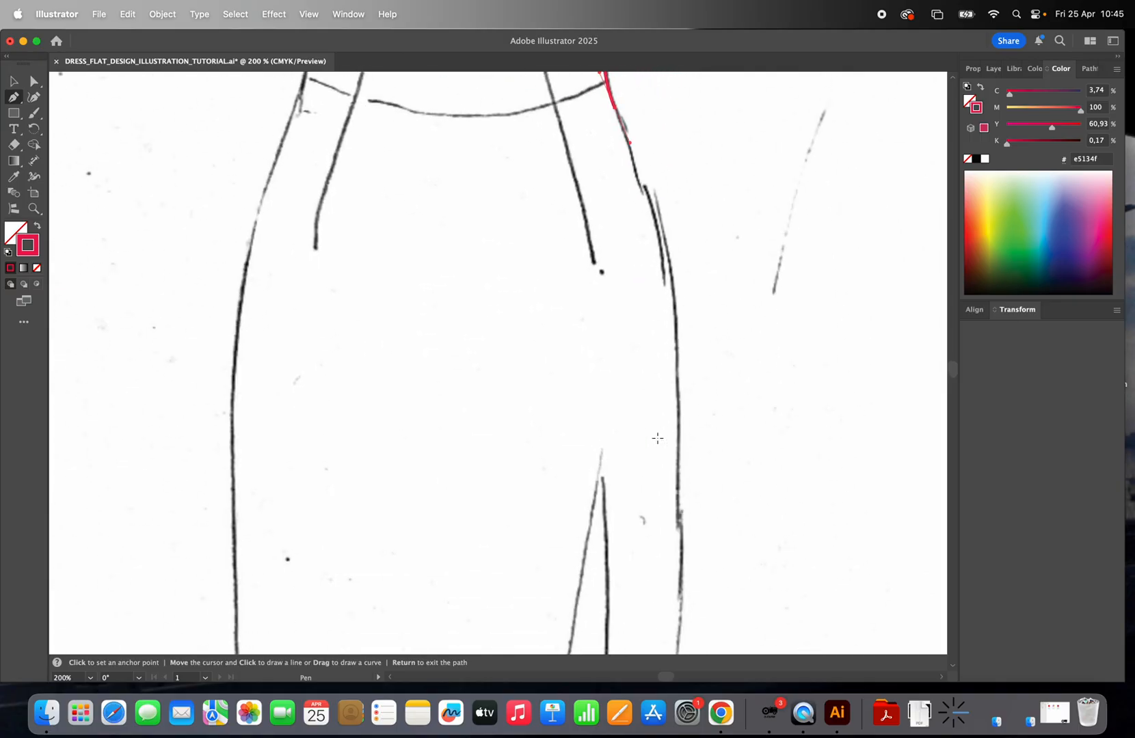
left_click_drag(675, 355, 675, 474)
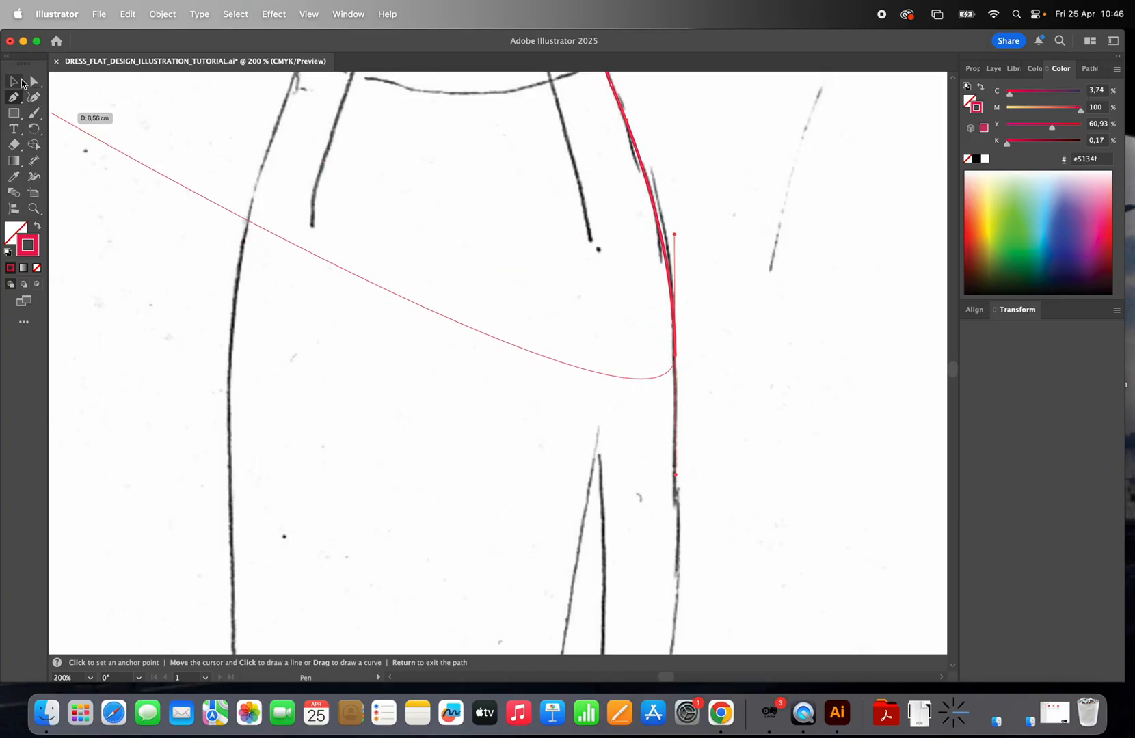
Step: Resume the path at the right hip with the Pen tool and trace the skirt's right side with straight segments to the hem
left_click(15, 82)
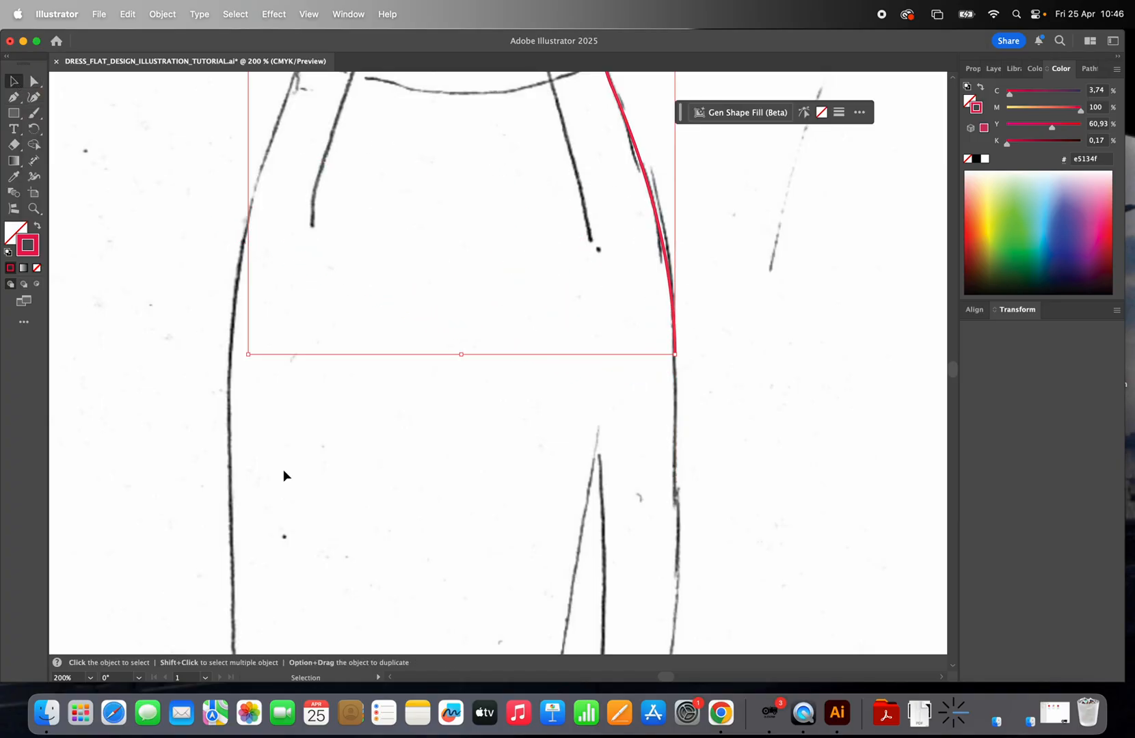
left_click(716, 378)
left_click(674, 318)
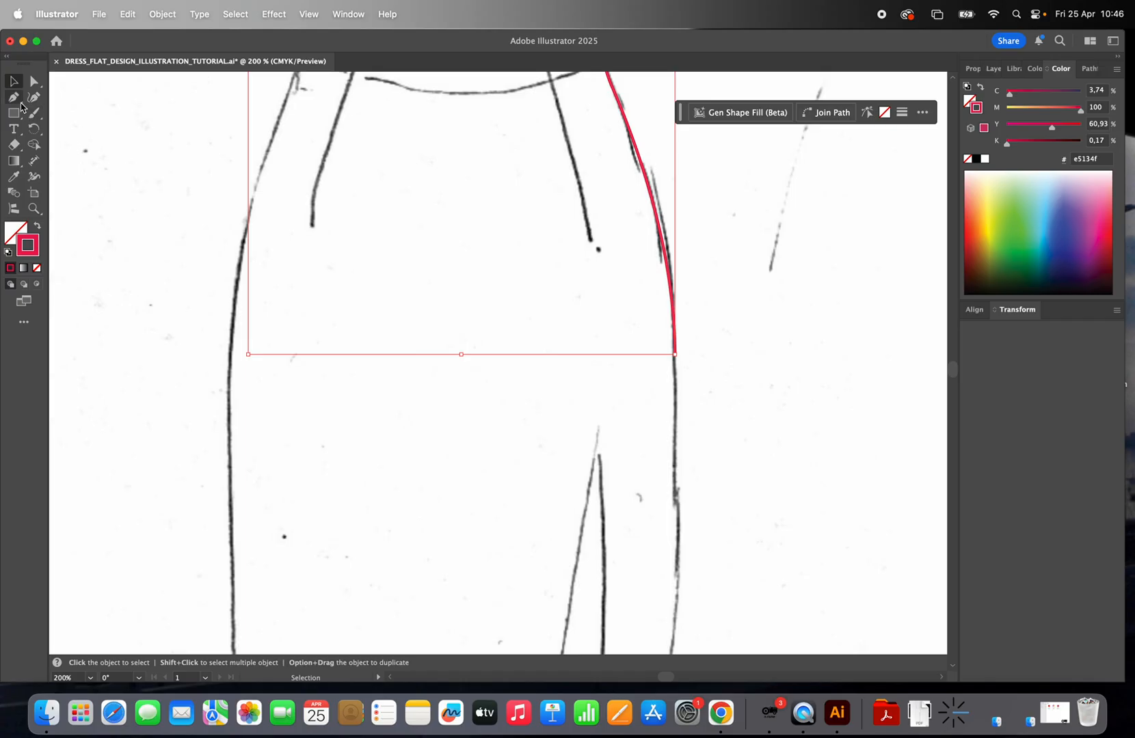
left_click(17, 101)
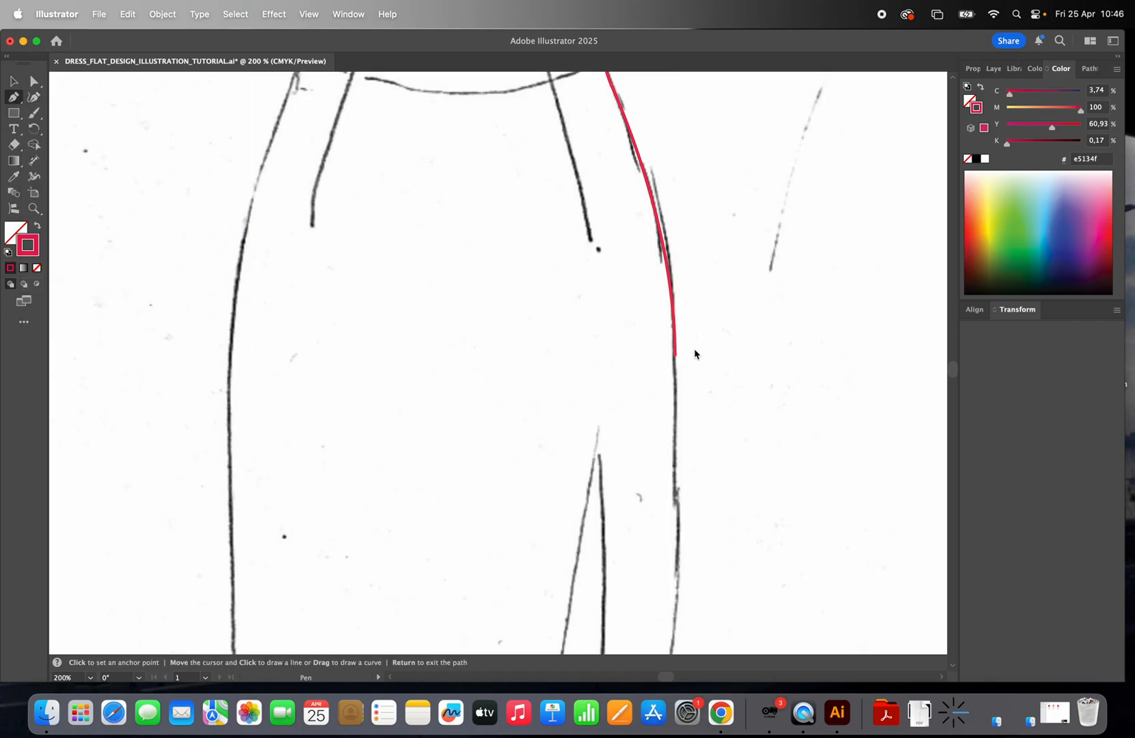
left_click(676, 469)
scroll(674, 469, "down", 5)
scroll(674, 468, "down", 8)
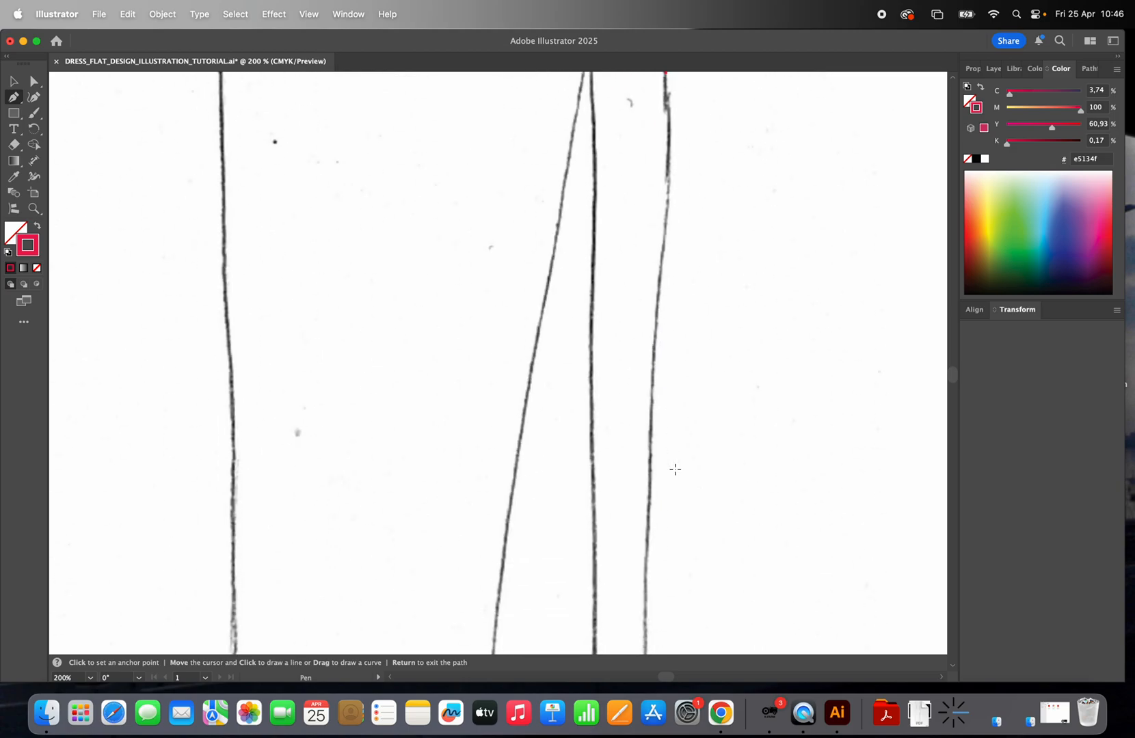
left_click(652, 455)
scroll(649, 454, "down", 3)
scroll(648, 456, "down", 8)
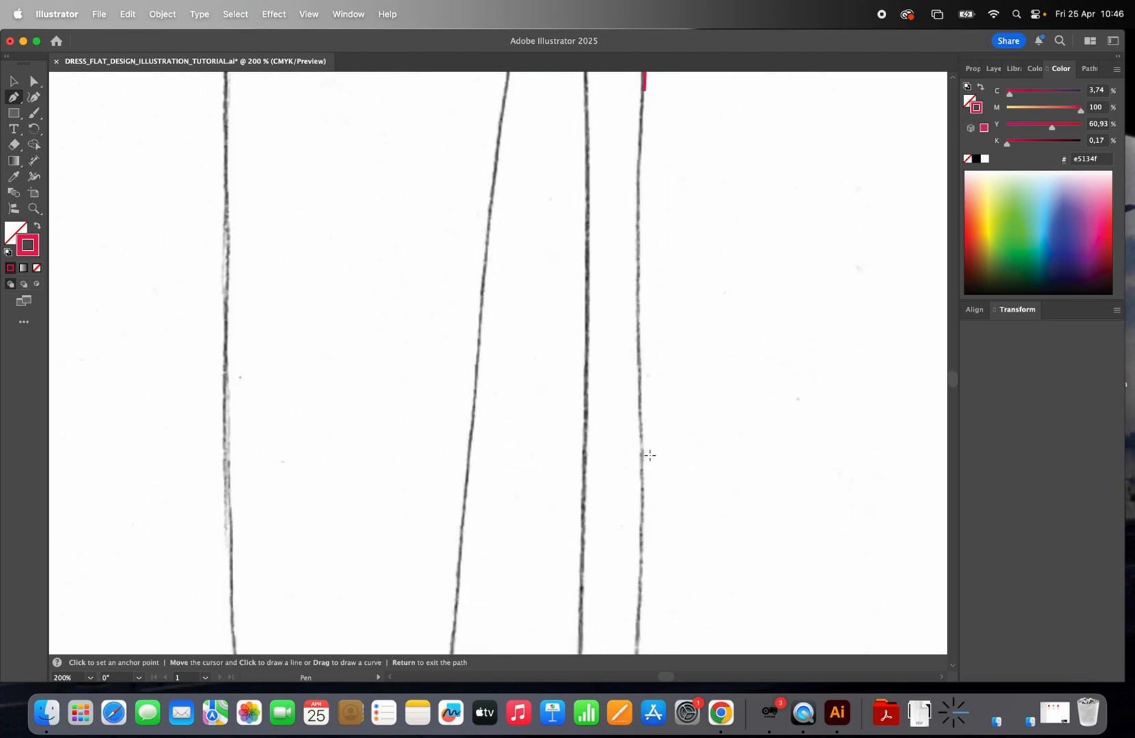
left_click(646, 456)
scroll(642, 455, "down", 3)
left_click(624, 563)
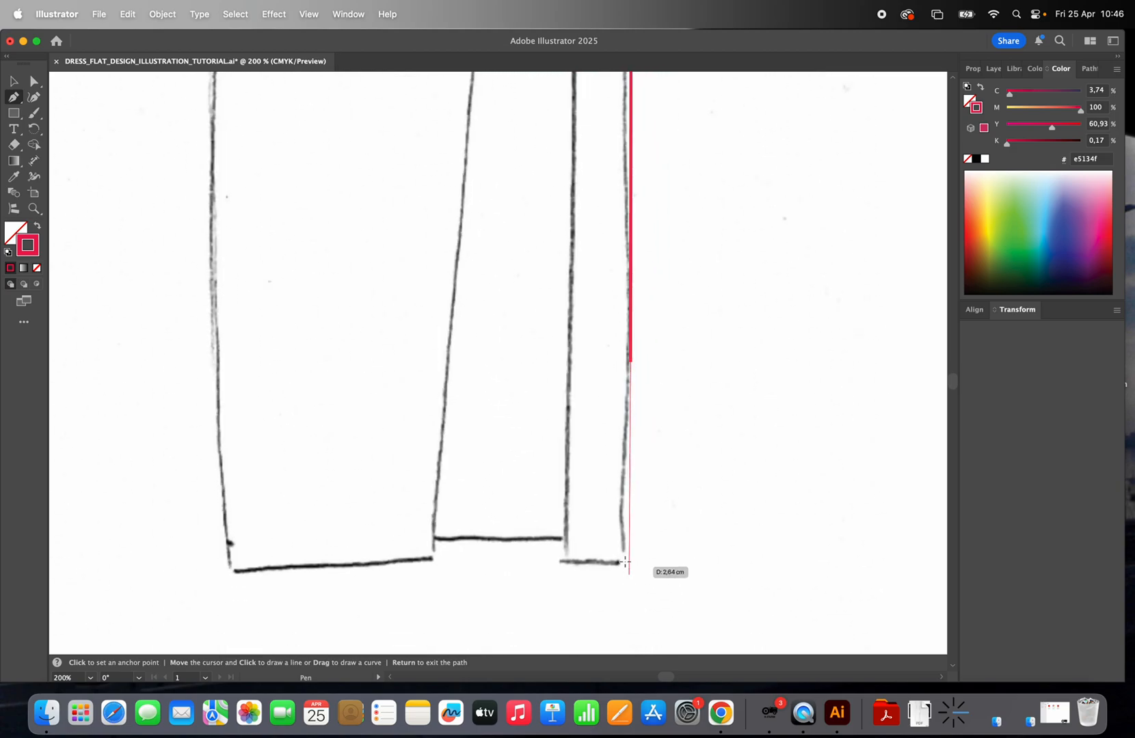
left_click(555, 563)
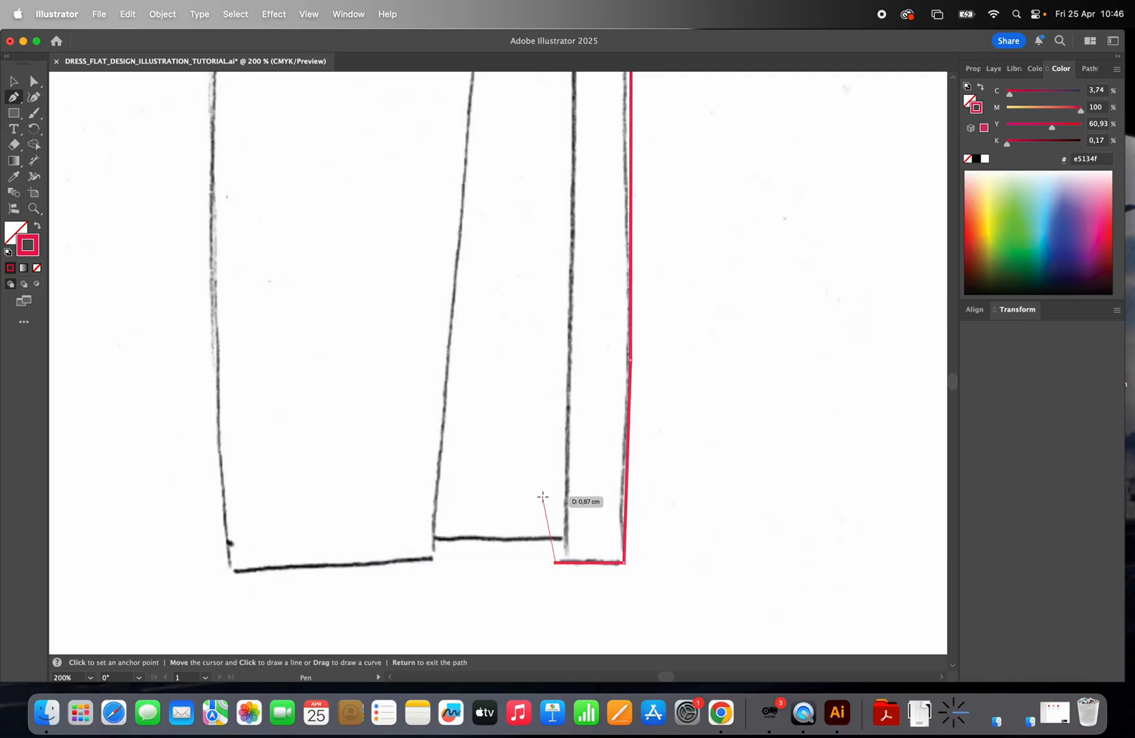
left_click(14, 80)
left_click(525, 569)
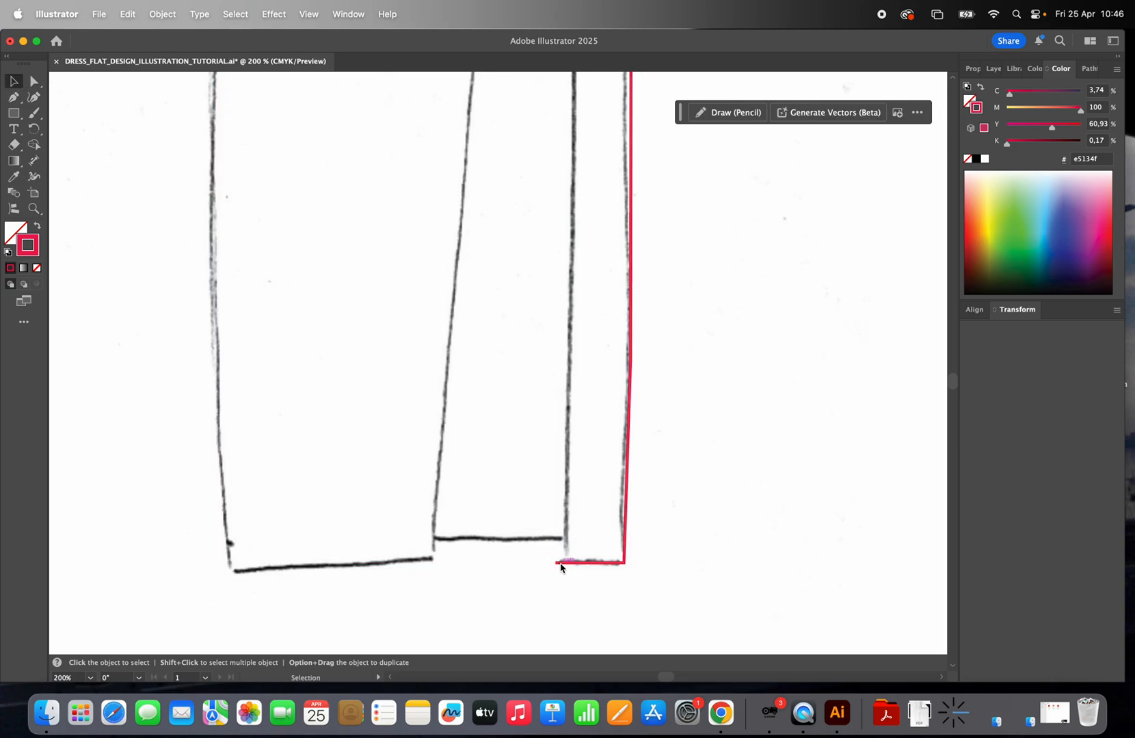
left_click(566, 567)
left_click(466, 467)
key("super+a")
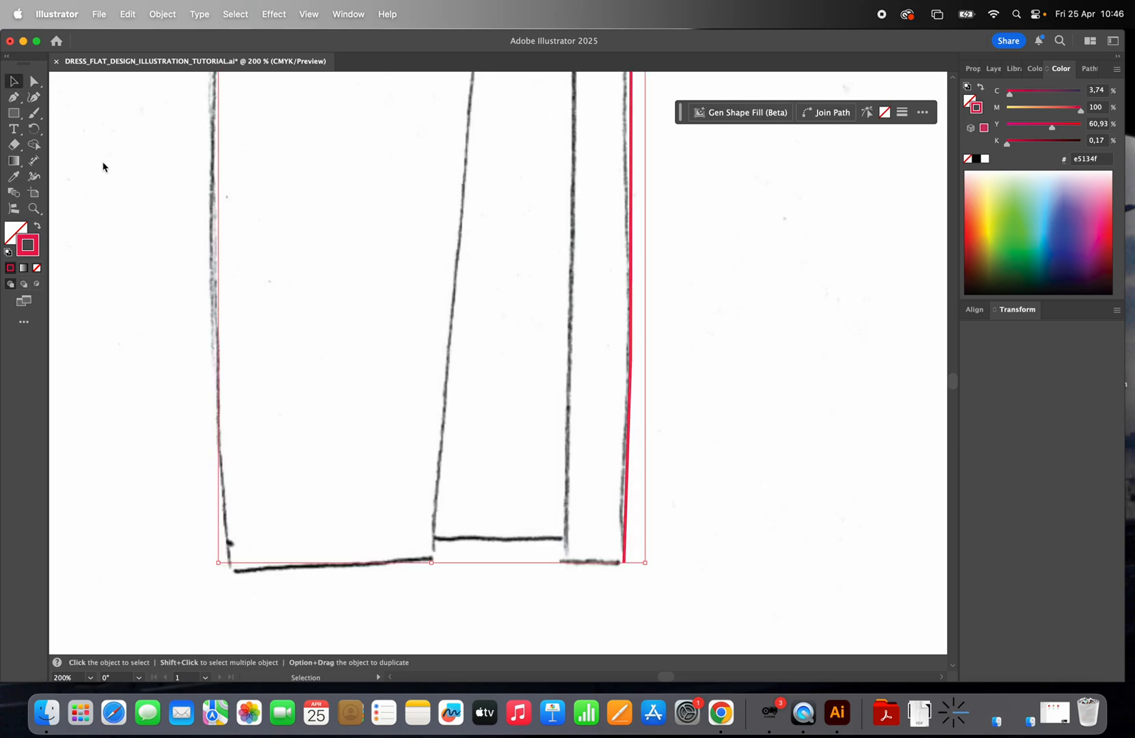
Step: Continue the path from the lower right corner along the narrow panel's hem and up the slit's right edge to its peak
left_click(14, 98)
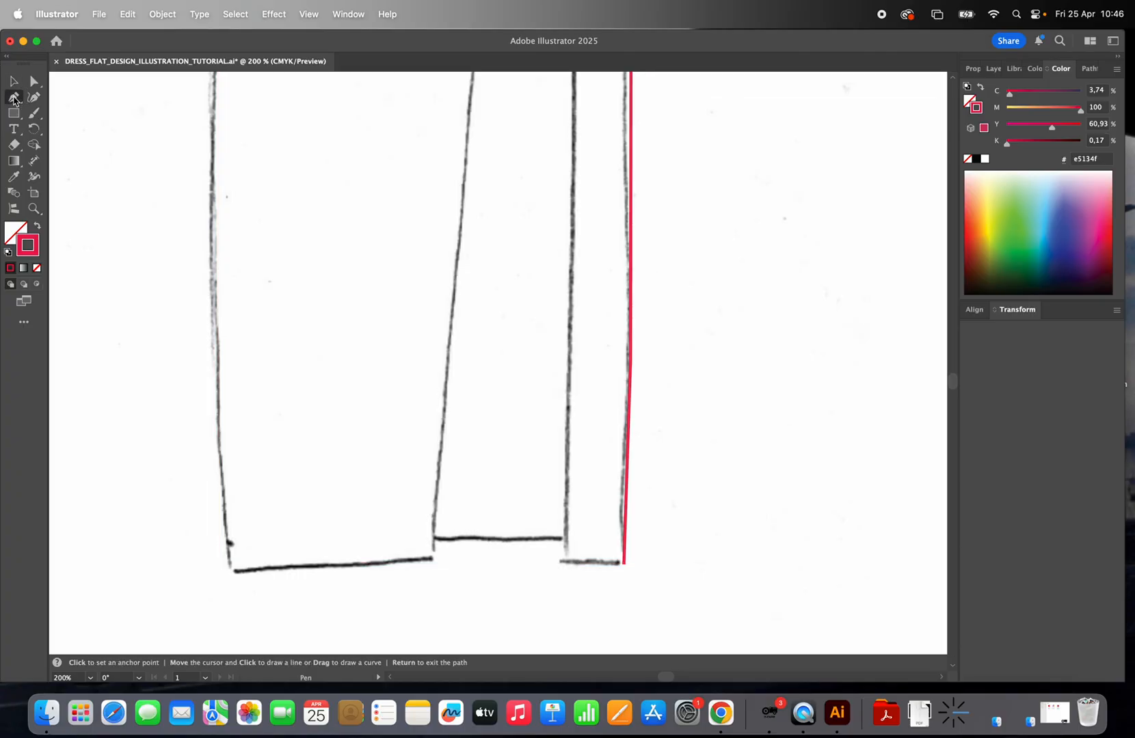
left_click(624, 564)
left_click(560, 561)
scroll(586, 459, "up", 2)
scroll(581, 437, "up", 10)
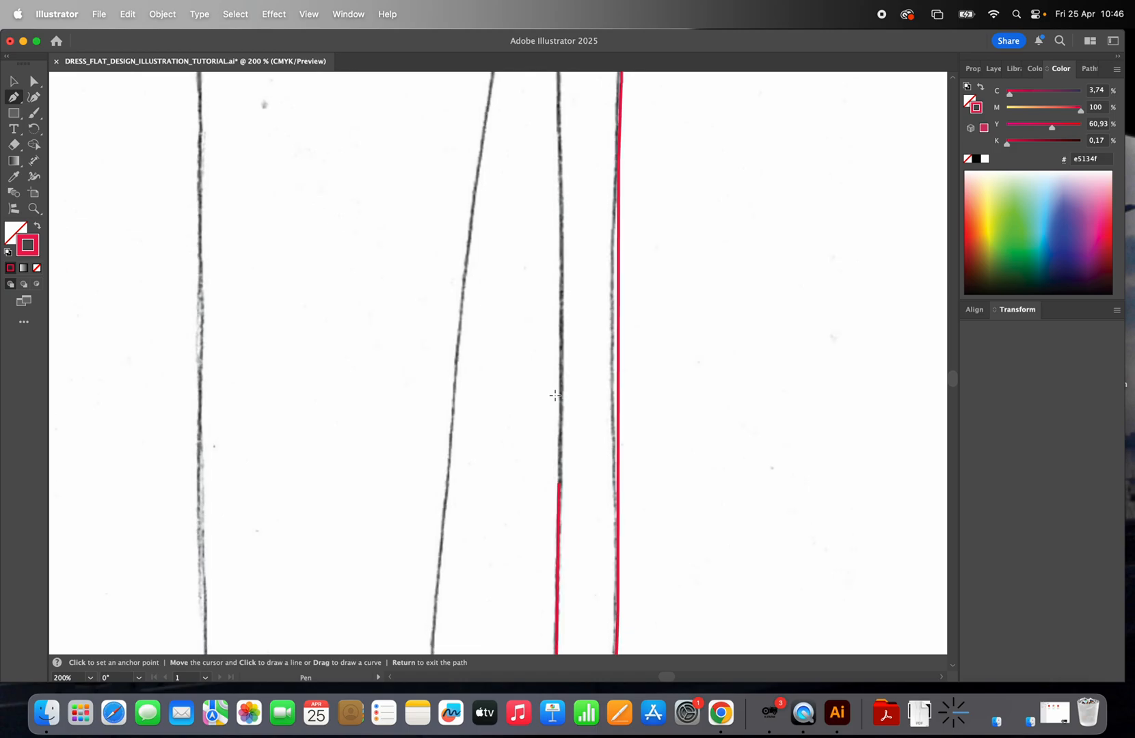
scroll(555, 395, "up", 4)
left_click(532, 354)
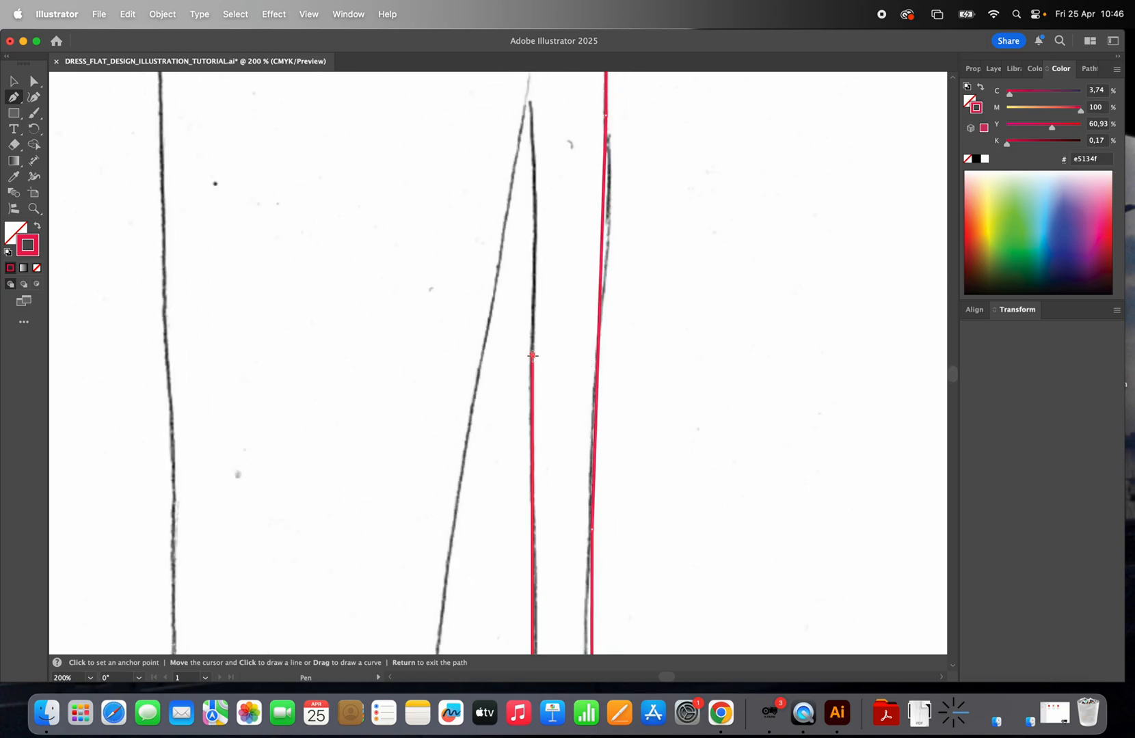
left_click(526, 98)
Step: Trace the slit's left edge down to the hem and the hem across to the skirt's lower left corner
scroll(526, 98, "down", 10)
scroll(527, 98, "left", 3)
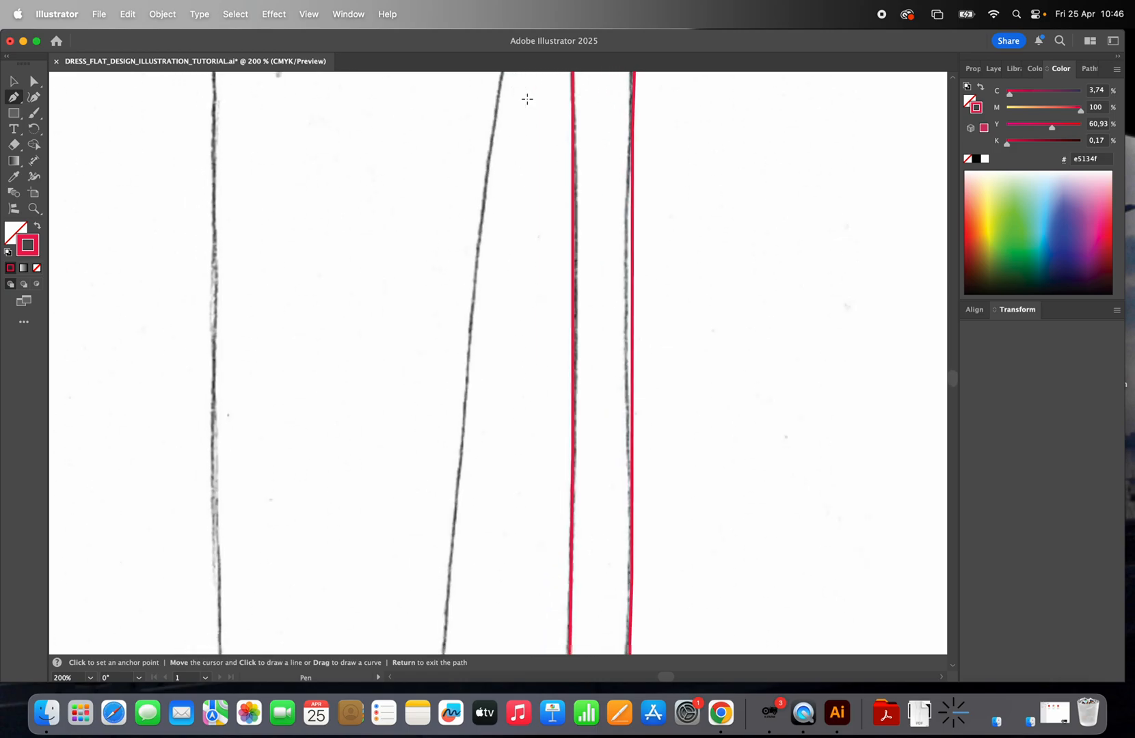
left_click(463, 266)
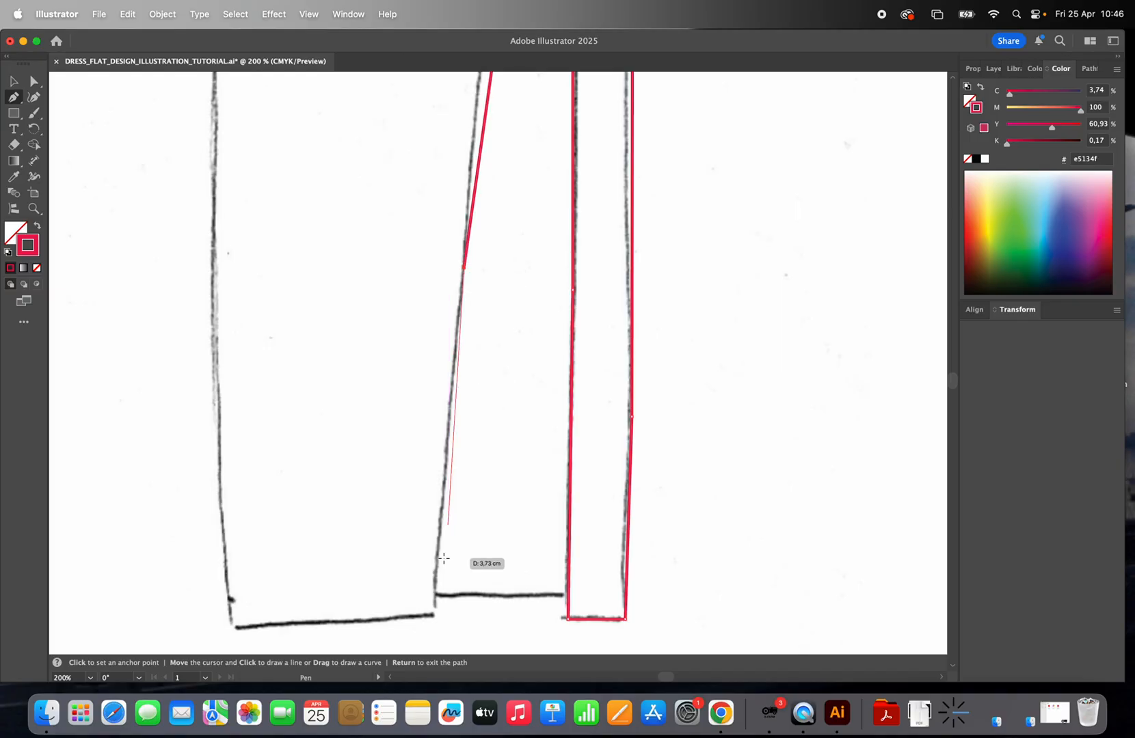
left_click(435, 613)
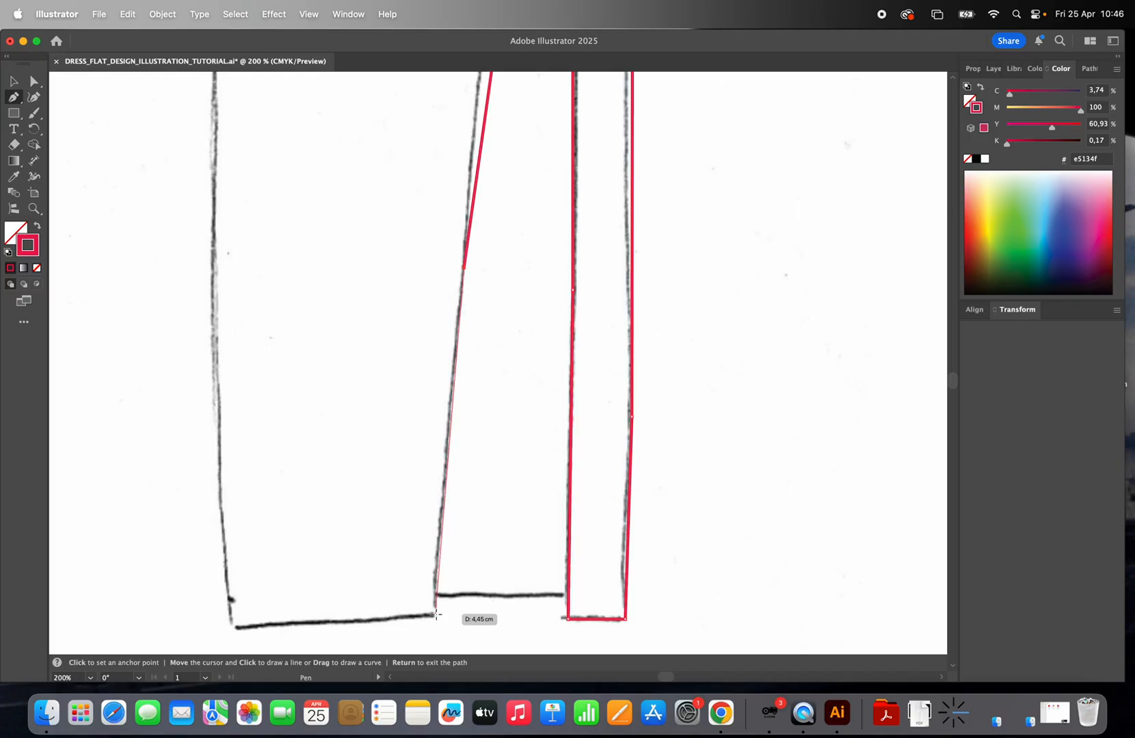
left_click(230, 628)
Step: Trace the skirt's left side upward from the hem to the hip with straight Pen tool segments
scroll(226, 581, "up", 5)
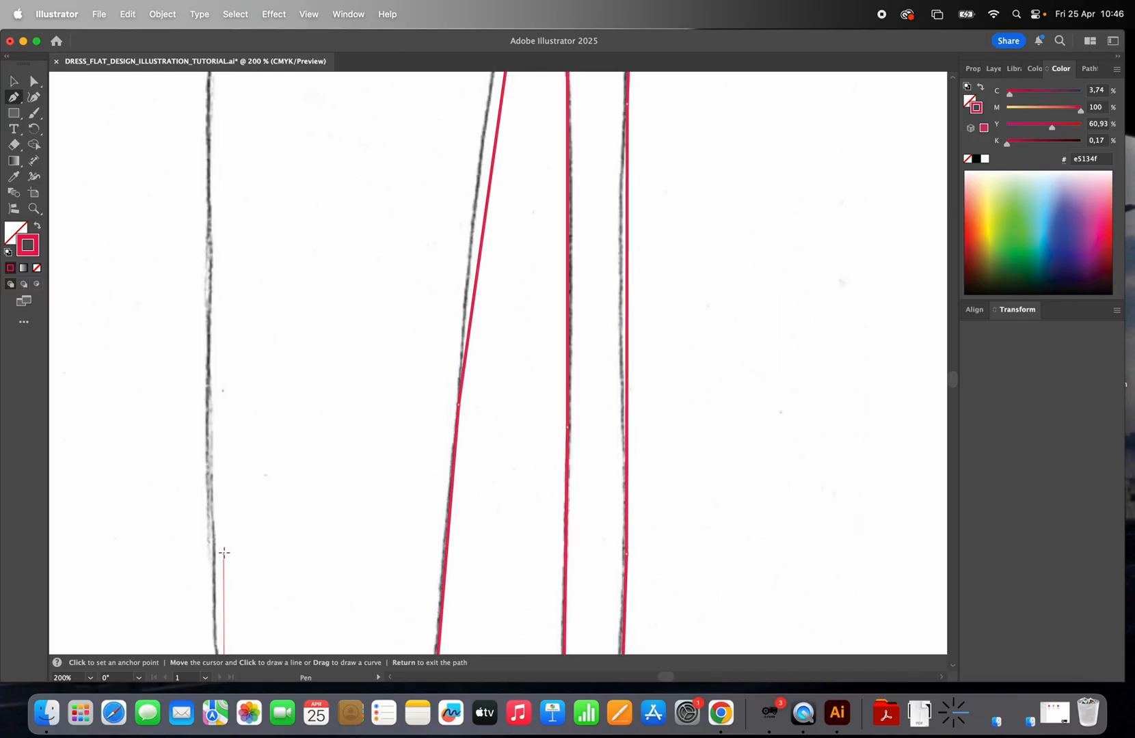
left_click(210, 478)
scroll(209, 478, "up", 1)
scroll(209, 477, "up", 5)
left_click(186, 273)
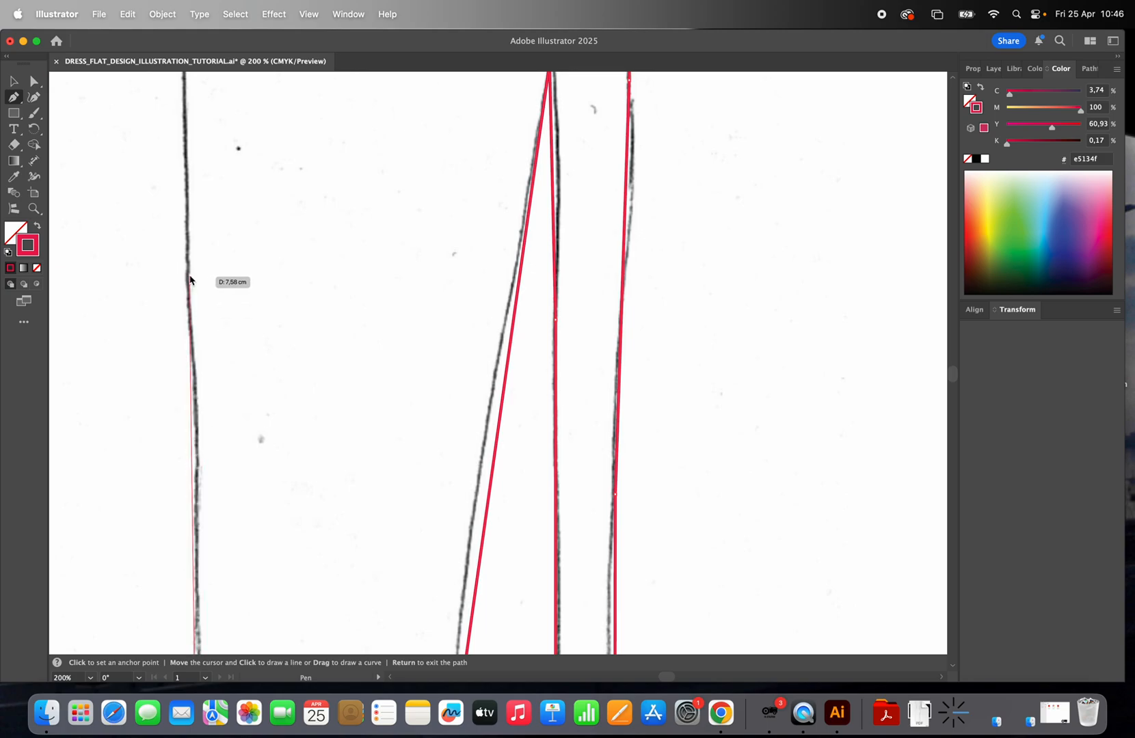
scroll(186, 272, "up", 6)
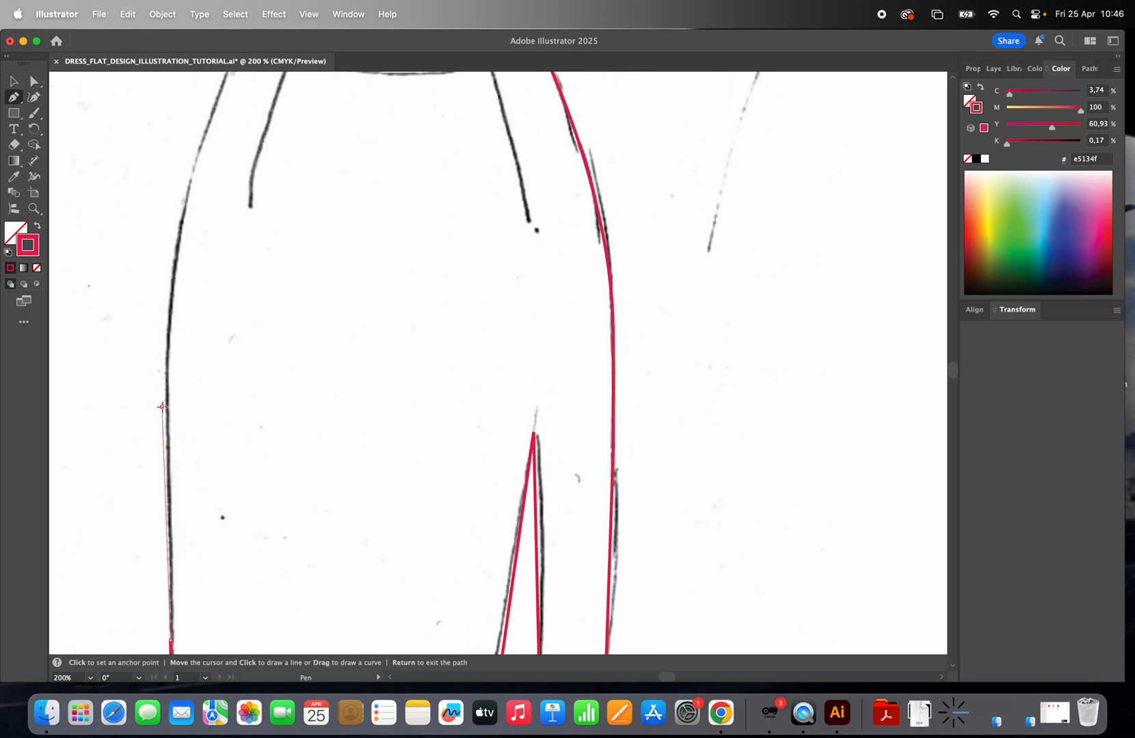
scroll(162, 407, "up", 3)
scroll(162, 407, "up", 1)
left_click(177, 424)
Step: Trace the left hip and waist with curved segments, following the sketch up to the start of the bodice
left_click(182, 377)
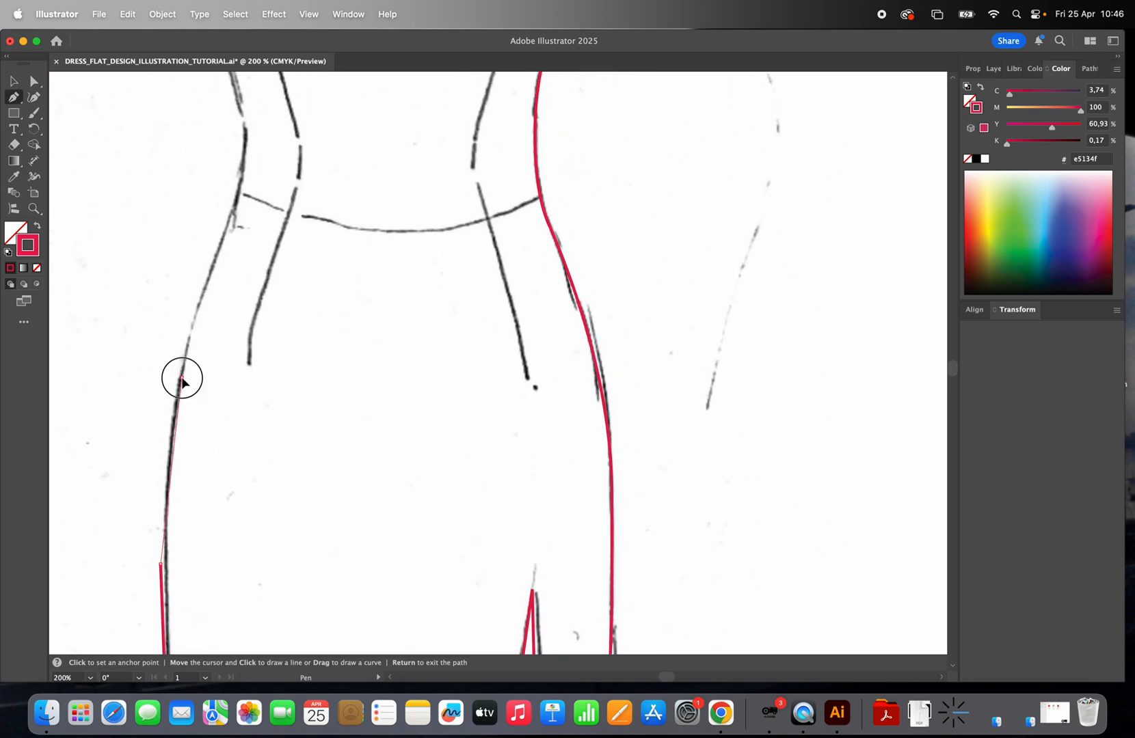
left_click(187, 331)
left_click_drag(187, 331, 197, 313)
left_click(228, 218)
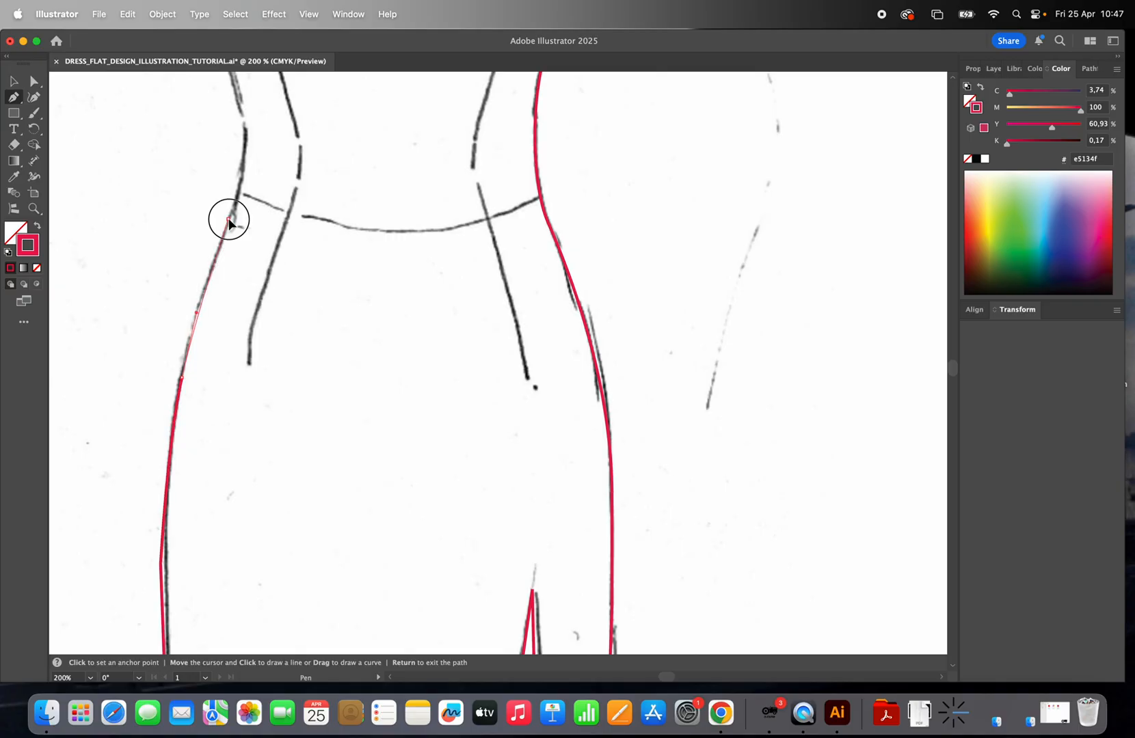
left_click(240, 183)
scroll(240, 184, "up", 5)
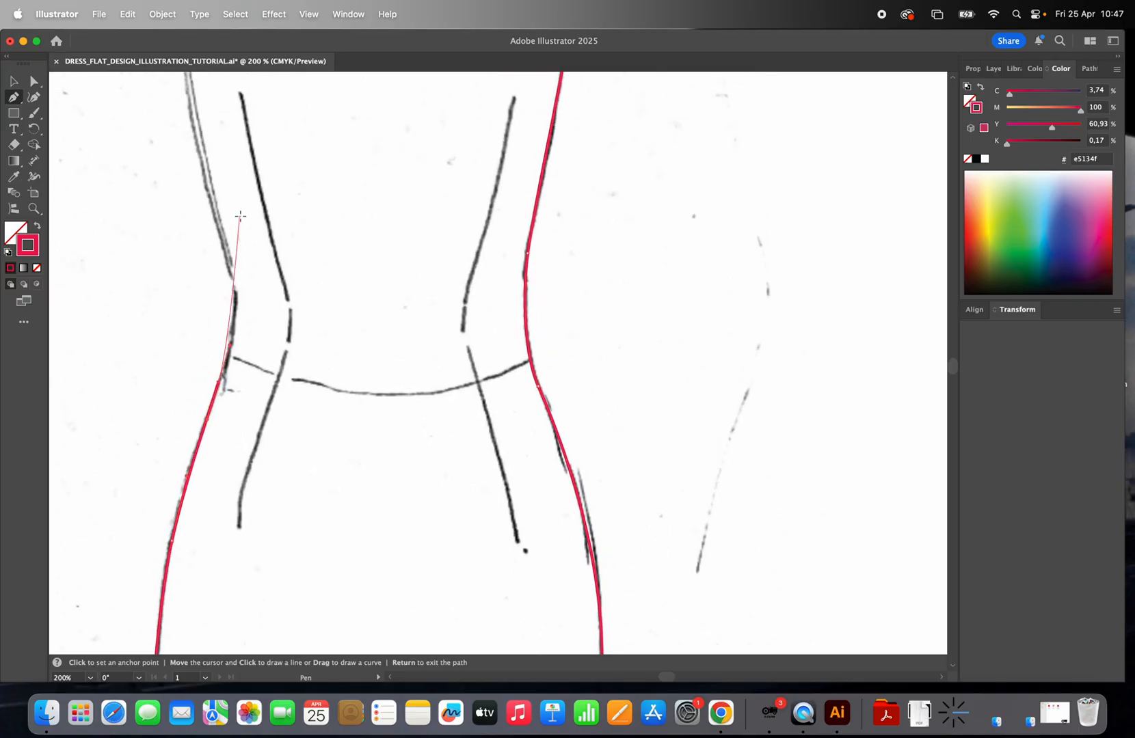
left_click_drag(238, 275, 224, 234)
Step: Trace the bodice's left side up to the strap, close the path at its starting anchor, and deselect it
scroll(225, 235, "up", 5)
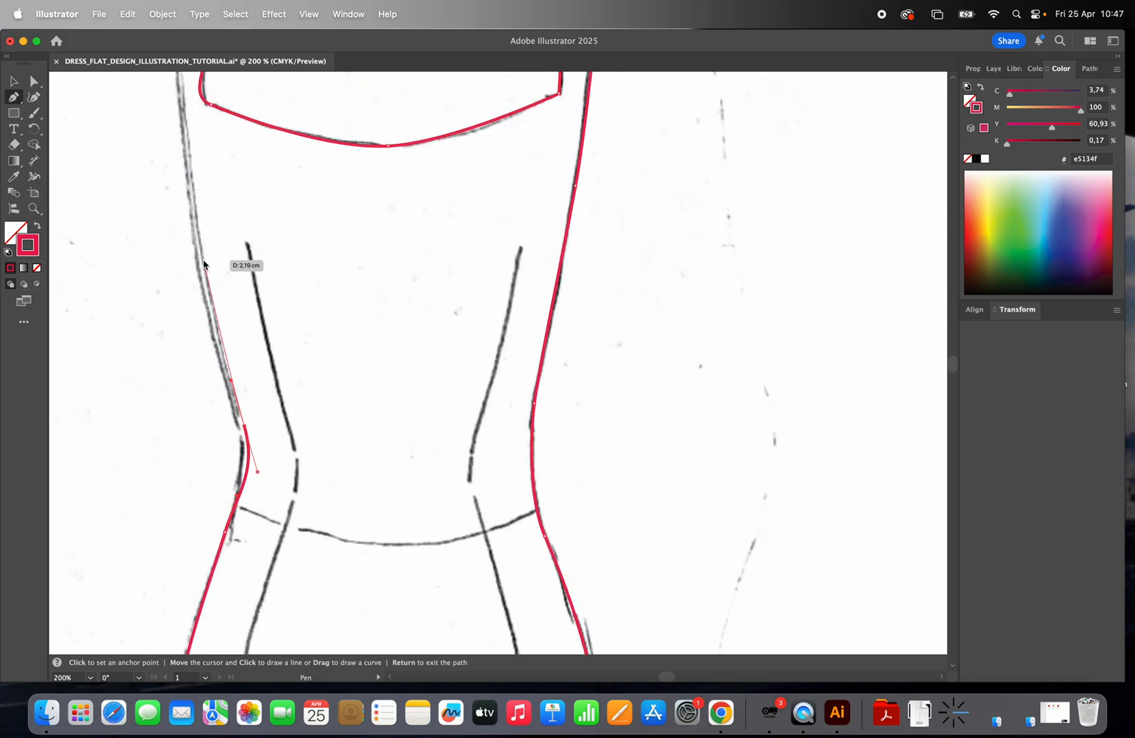
left_click(199, 254)
scroll(197, 245, "up", 5)
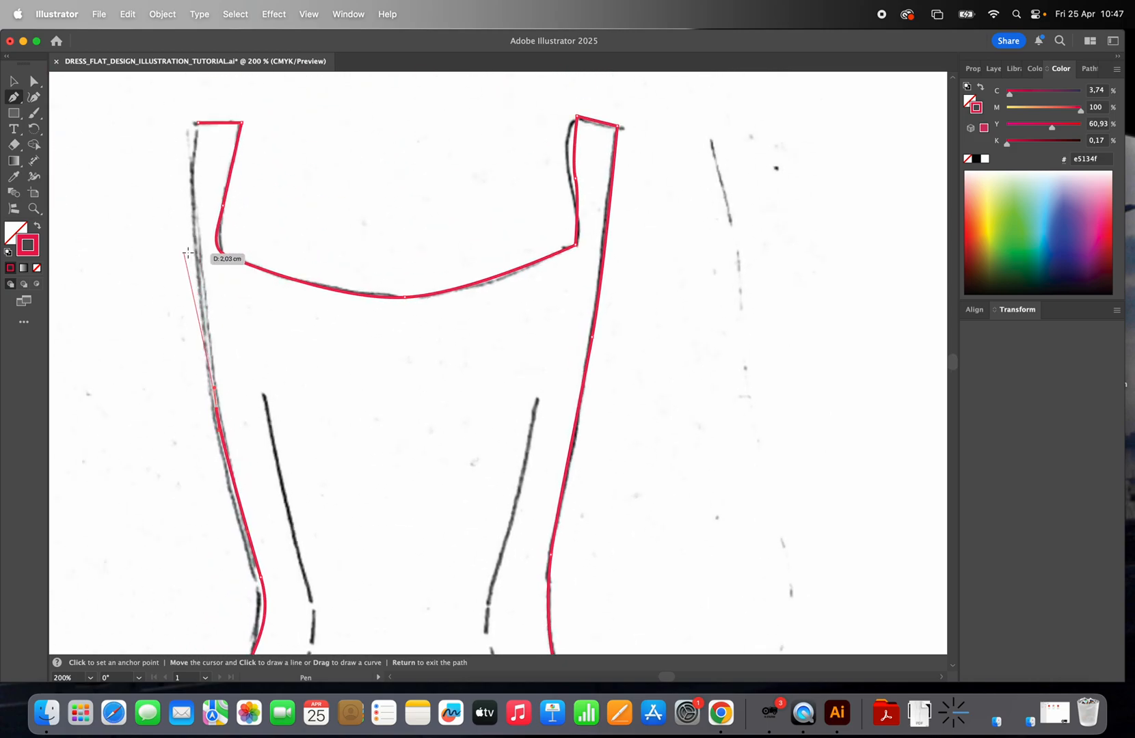
left_click_drag(190, 242, 186, 199)
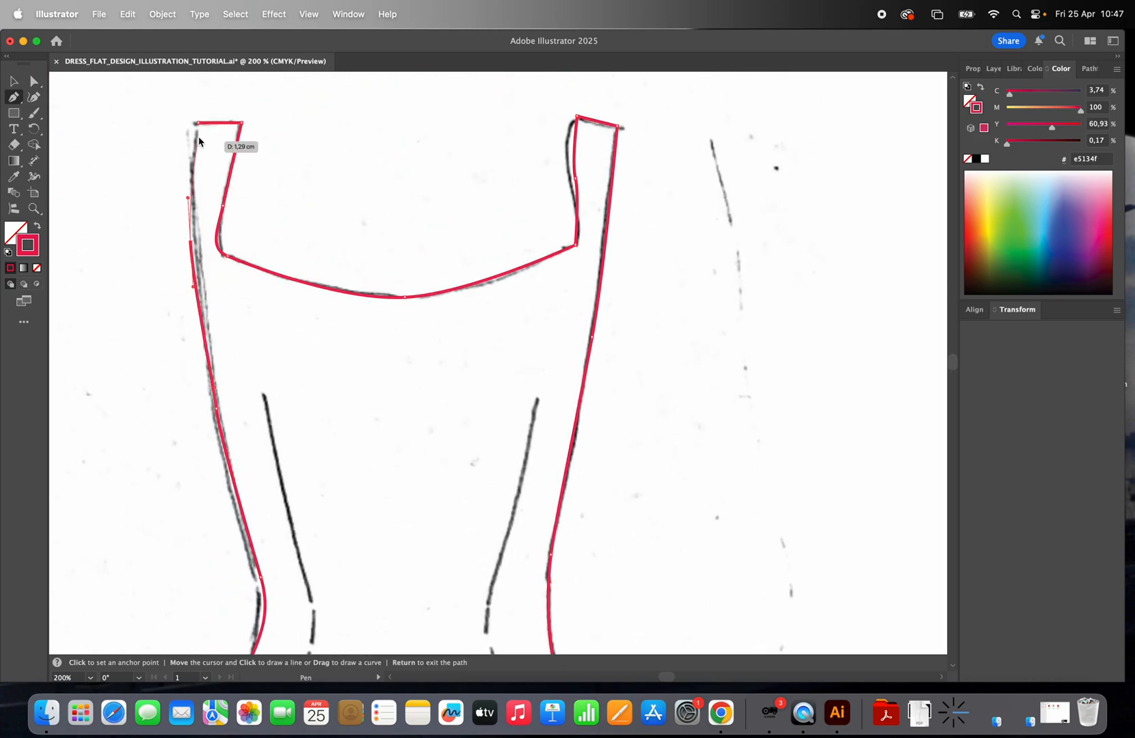
scroll(199, 136, "up", 1)
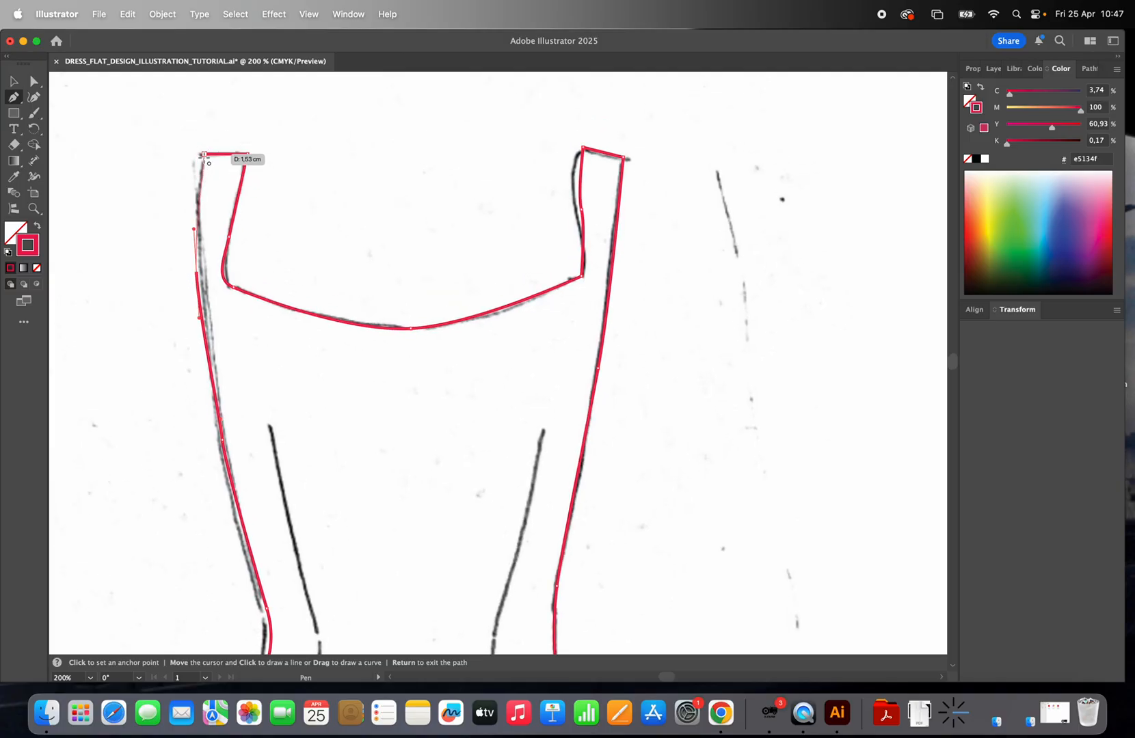
left_click(203, 155)
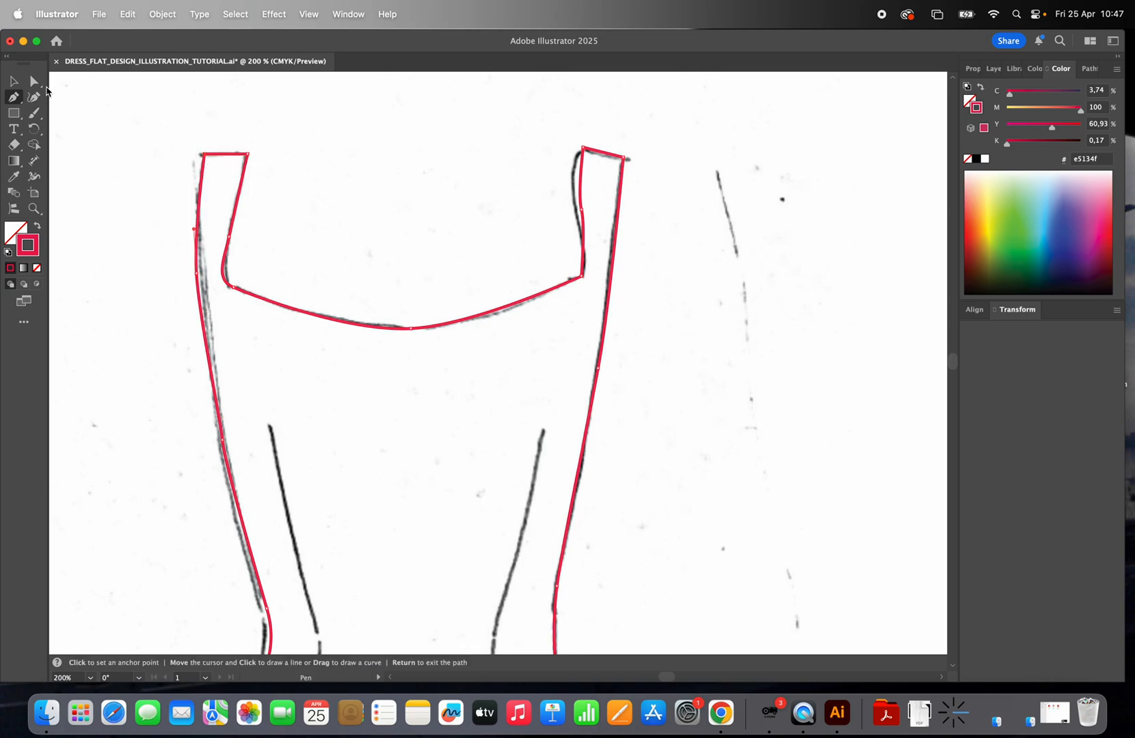
key("v")
left_click(102, 166)
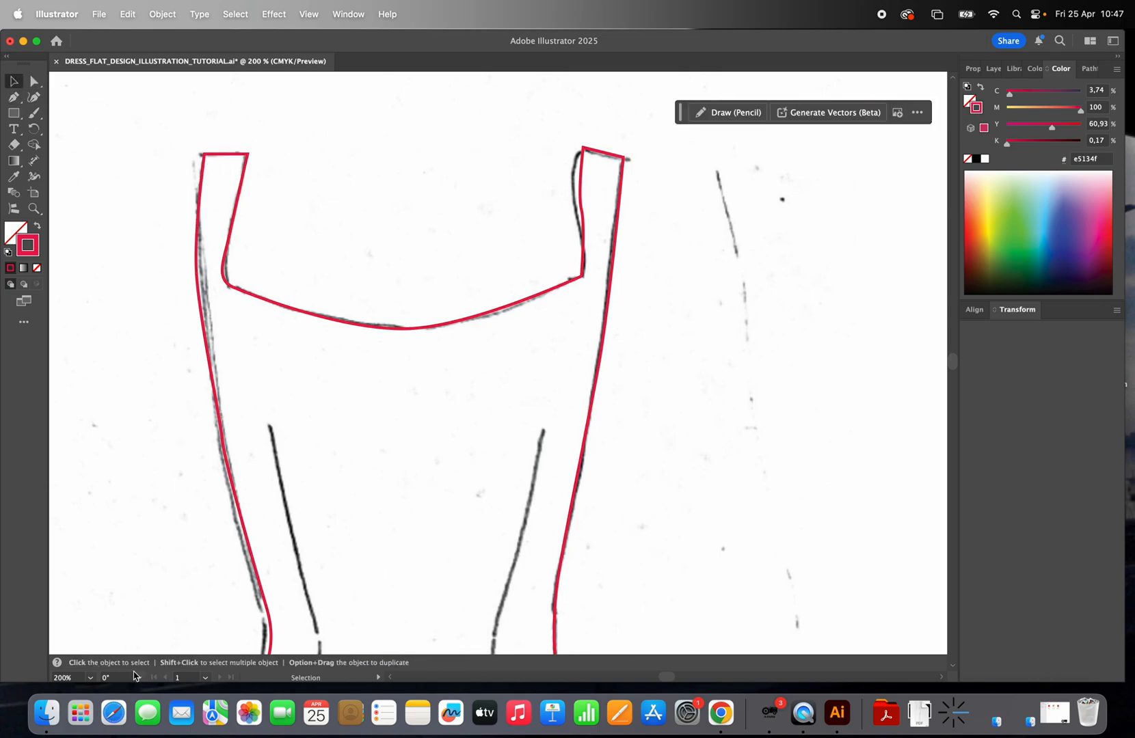
Step: Fit the whole artboard in view and display the document's Properties settings
left_click(90, 678)
left_click(113, 669)
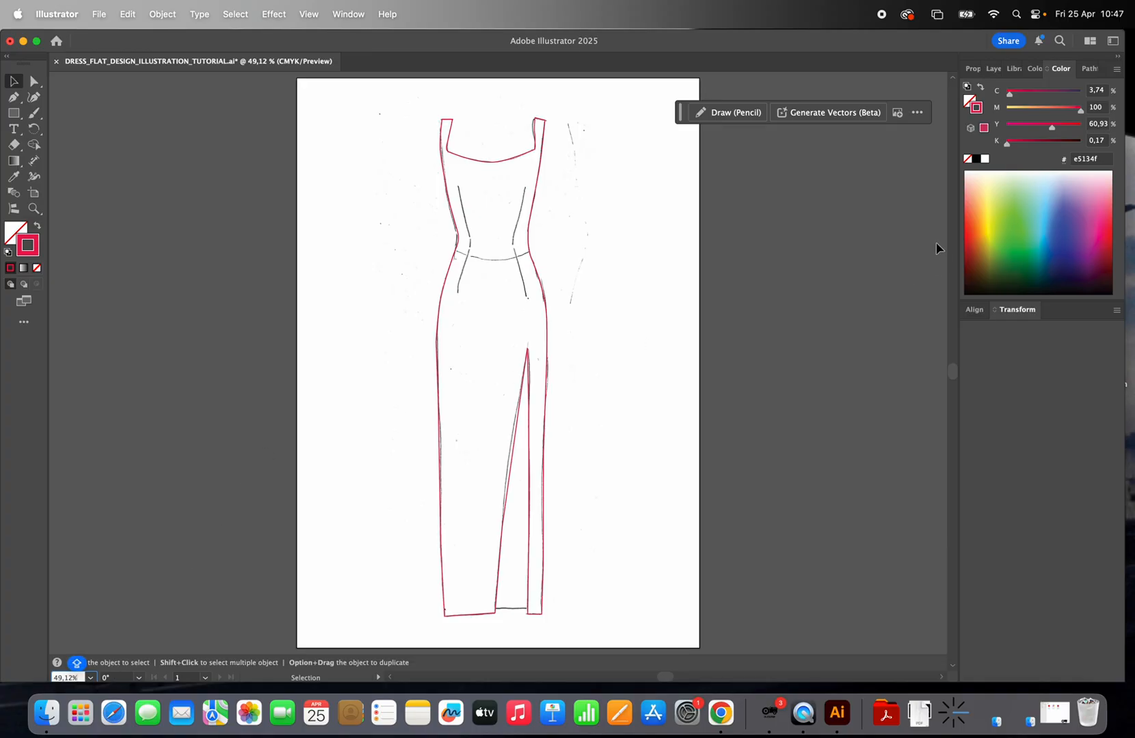
left_click(974, 69)
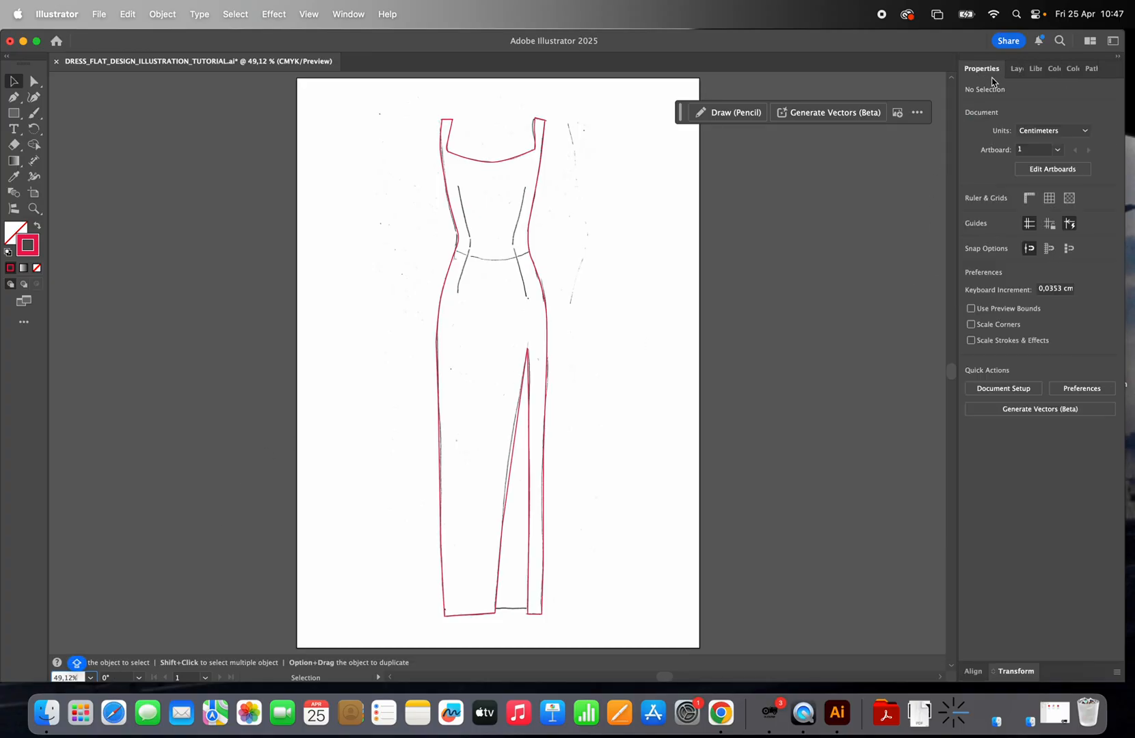
Step: Hide the sketch layer so only the traced dress outline is displayed, and save the document
left_click(1016, 70)
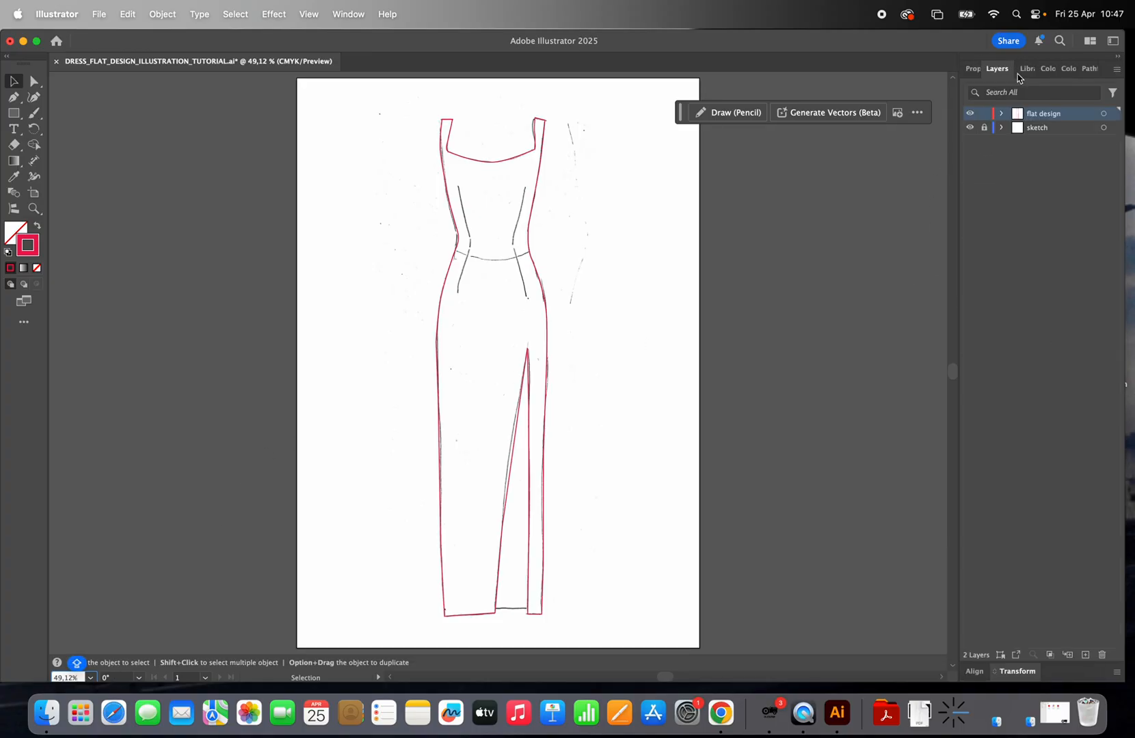
left_click(970, 127)
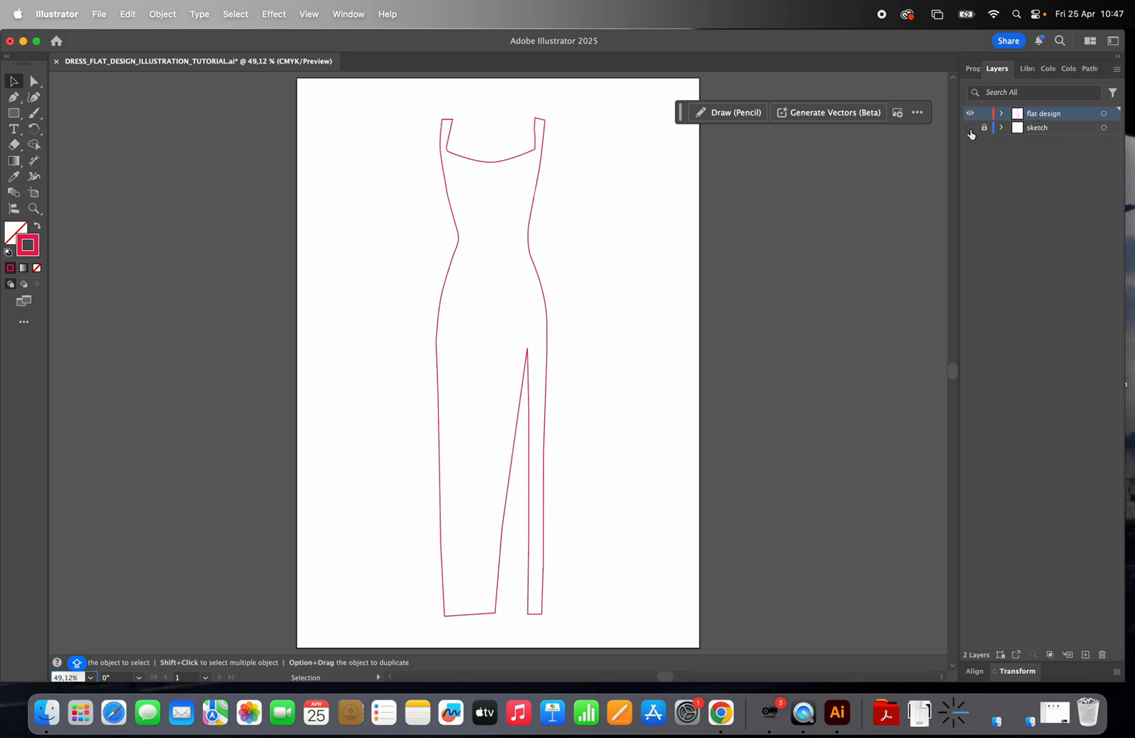
left_click(102, 17)
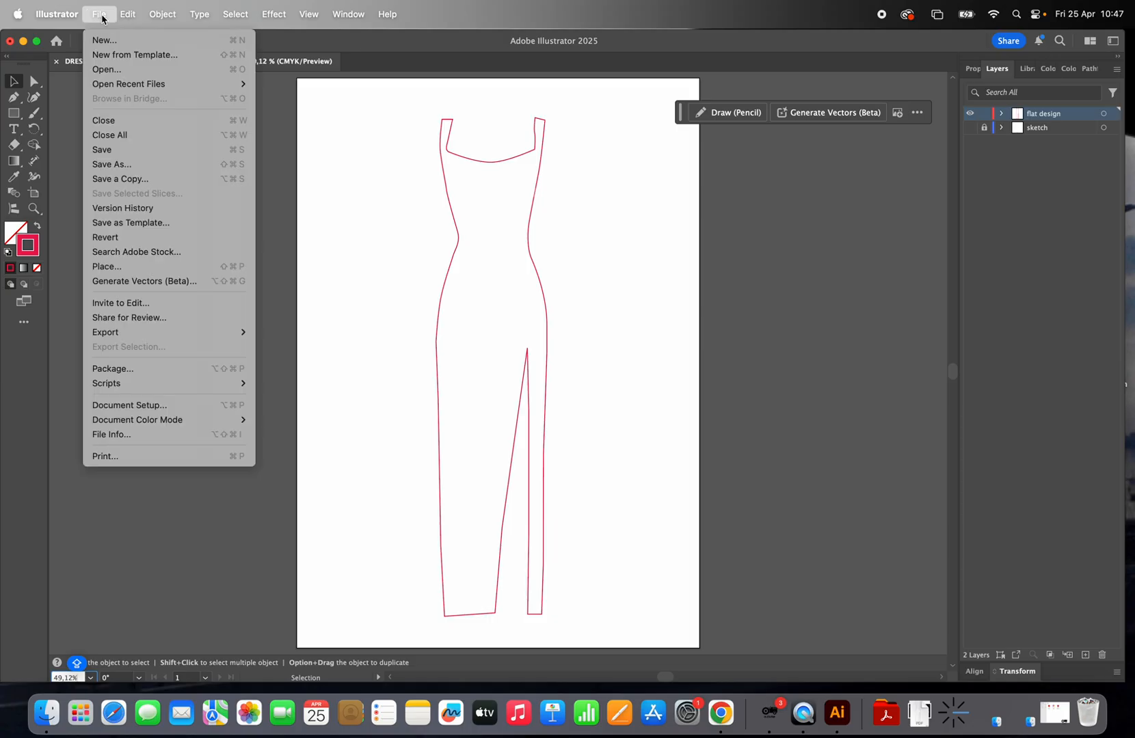
left_click(119, 150)
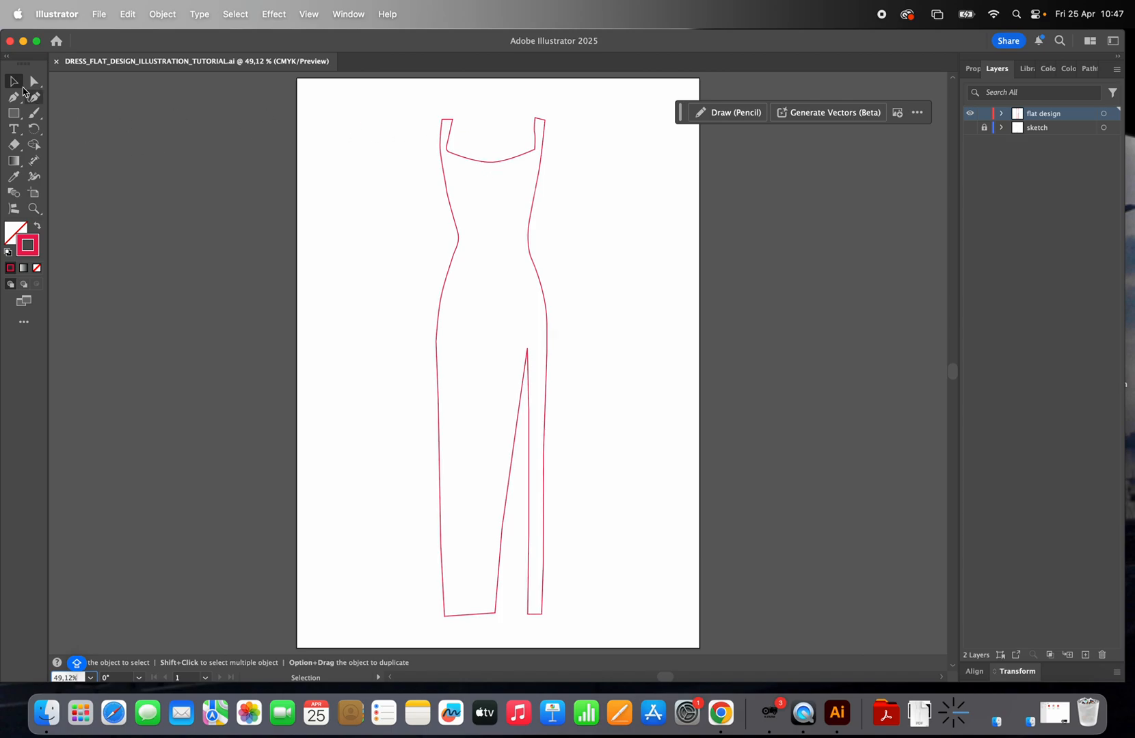
Step: Fill the traced dress shape with dark purple 4c257a
left_click(471, 162)
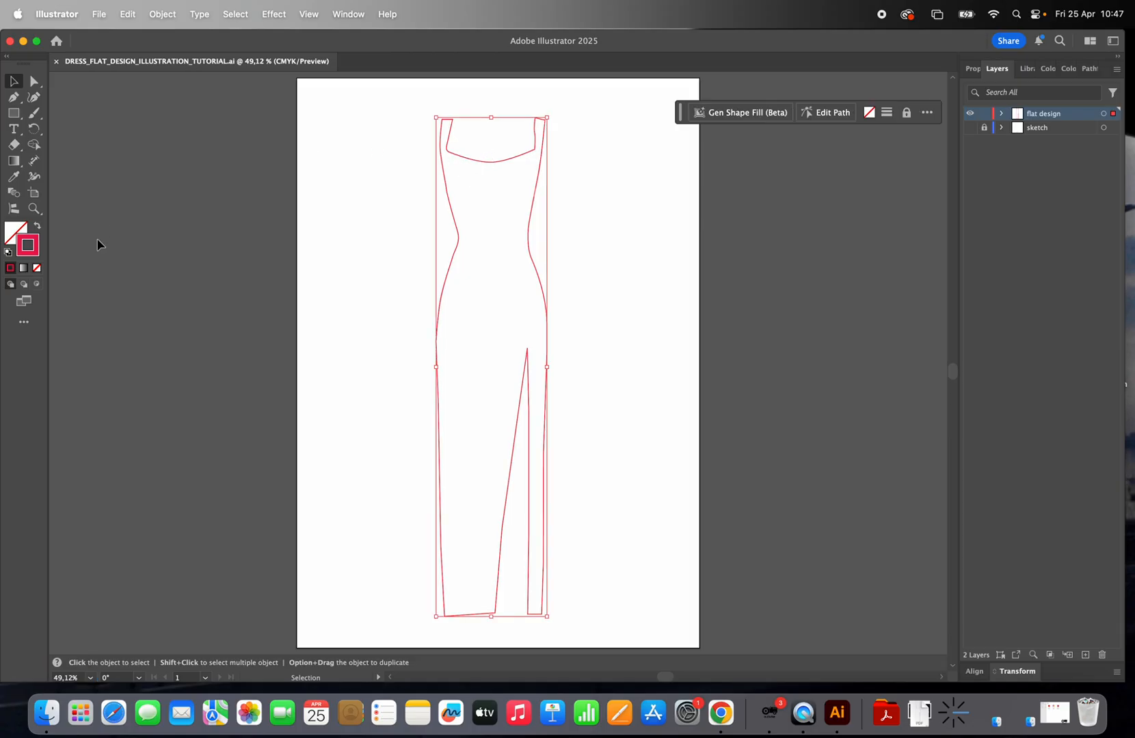
double_click(17, 233)
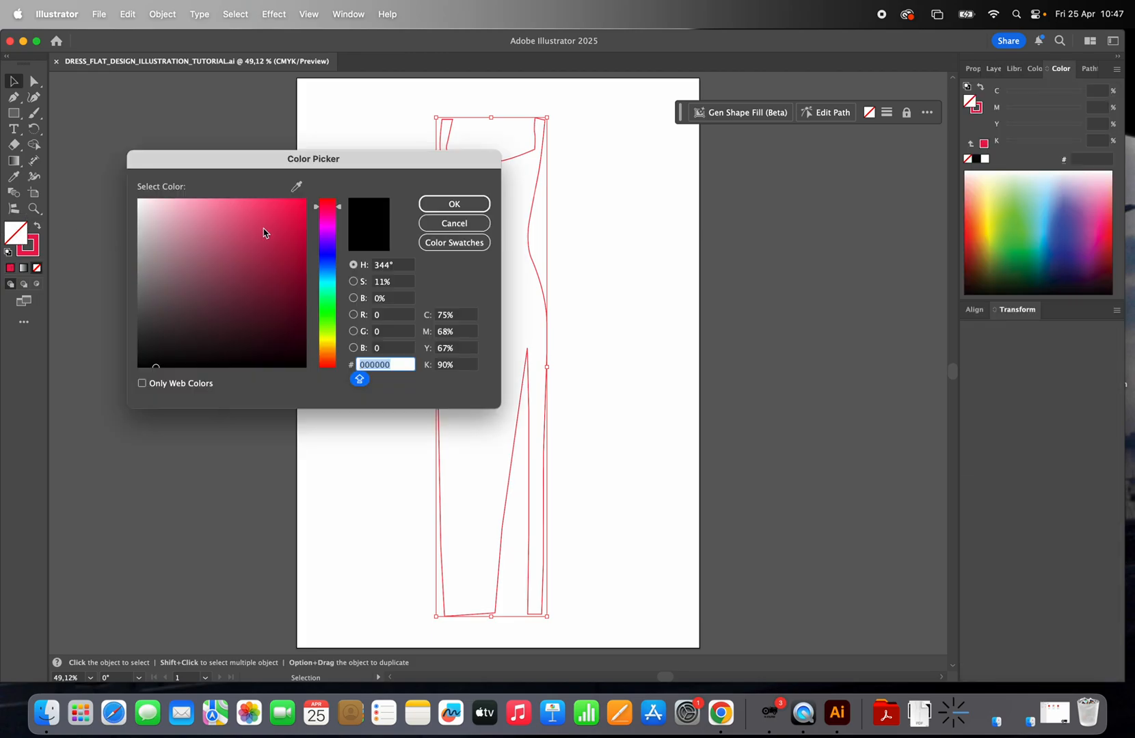
left_click(328, 242)
left_click(275, 211)
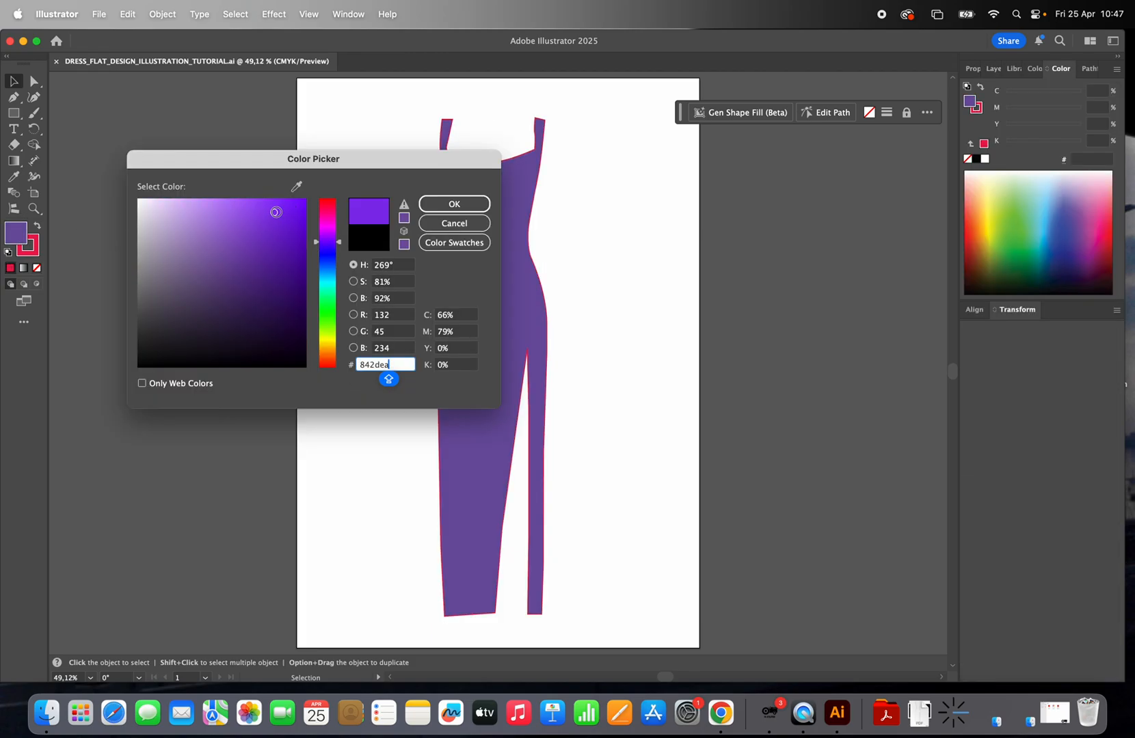
left_click(277, 236)
left_click(268, 274)
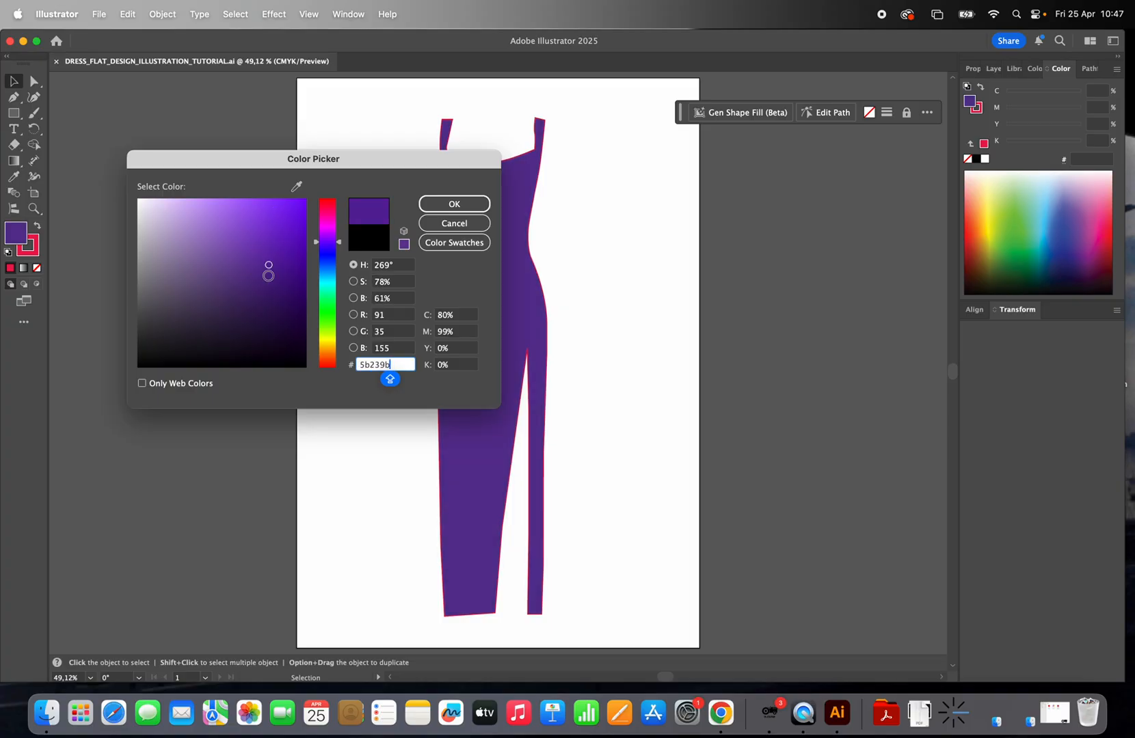
left_click(255, 286)
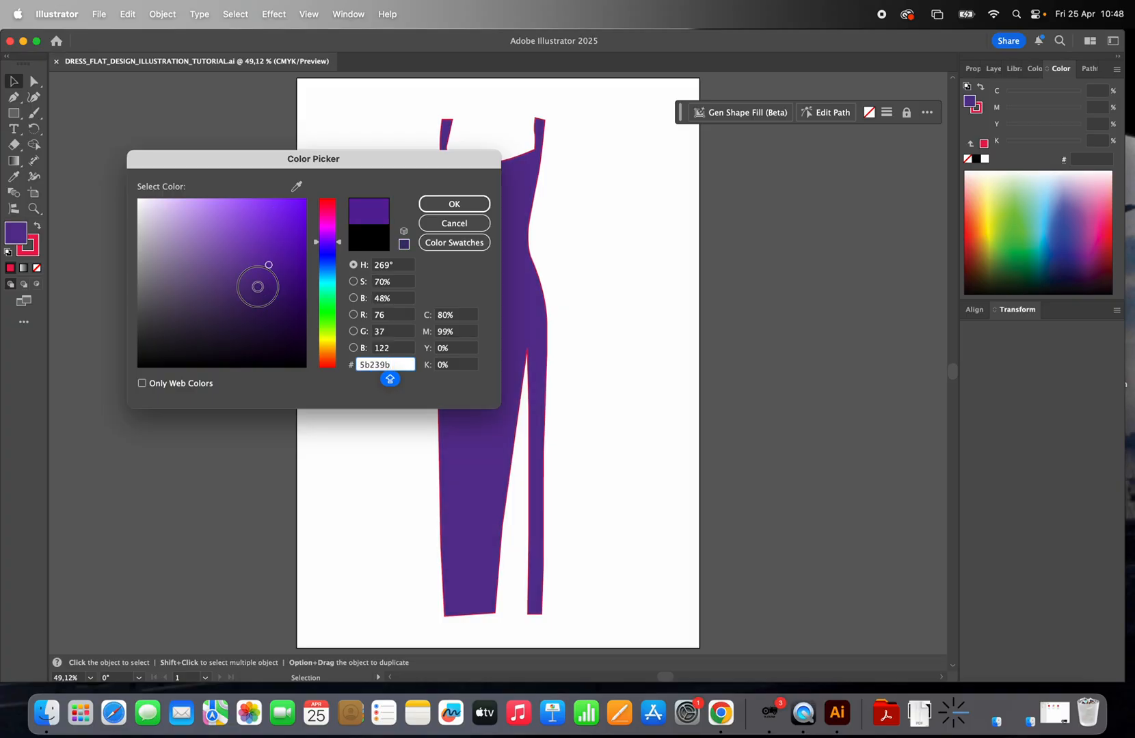
left_click(454, 204)
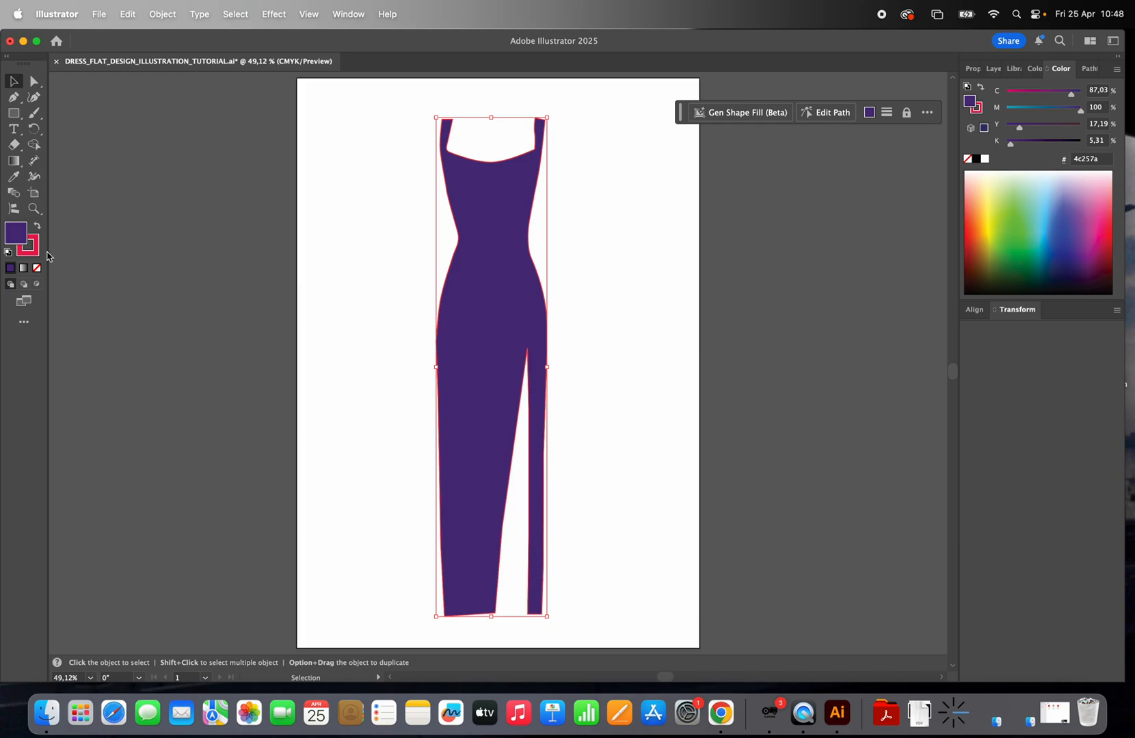
Step: Change the dress outline's stroke color to light purple b76de2 and deselect the shape
double_click(37, 254)
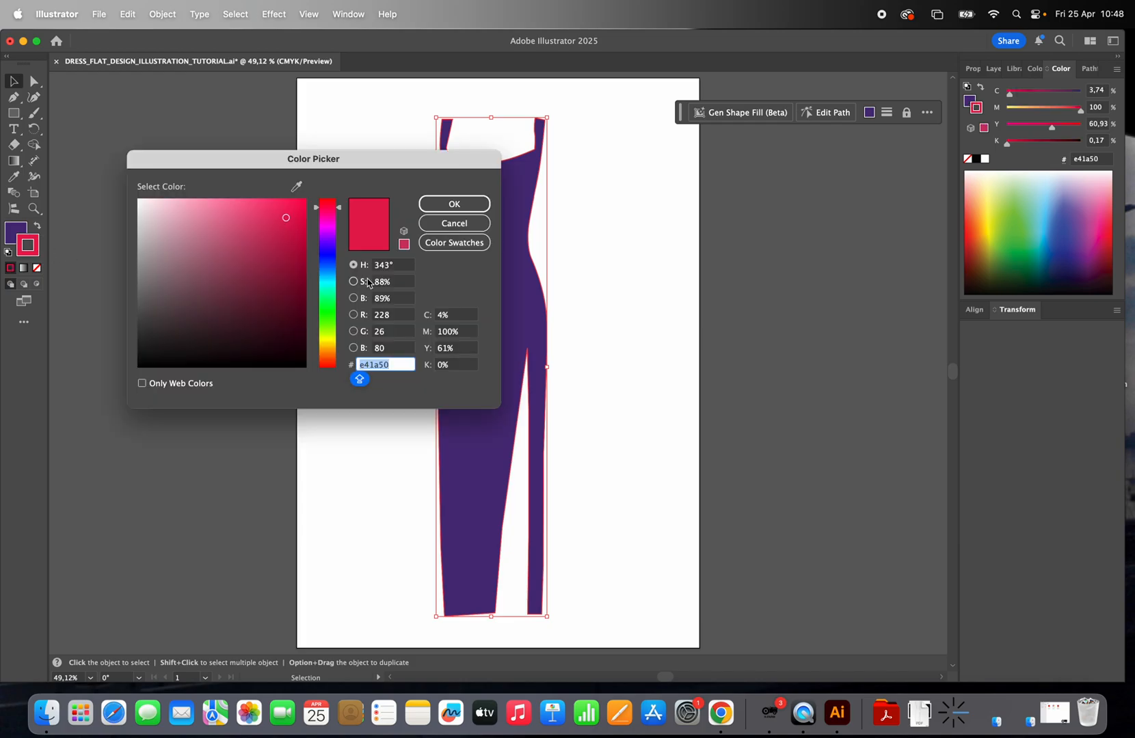
left_click(334, 239)
left_click(235, 206)
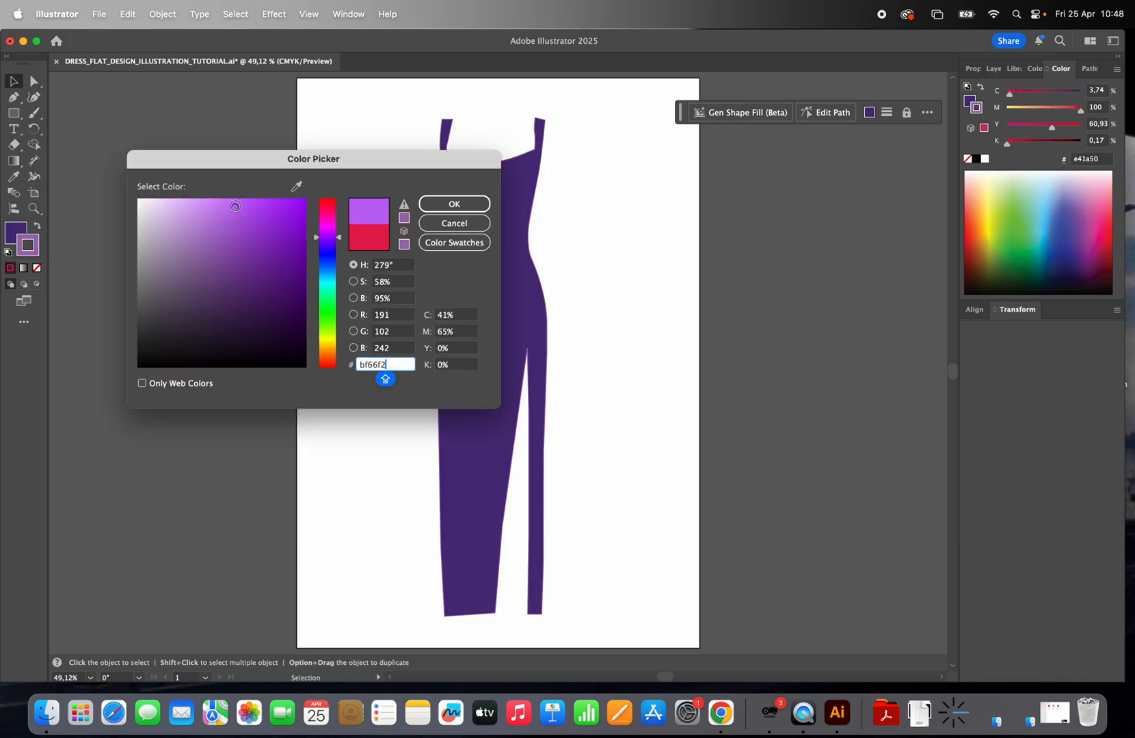
left_click(225, 218)
left_click(488, 203)
left_click(677, 282)
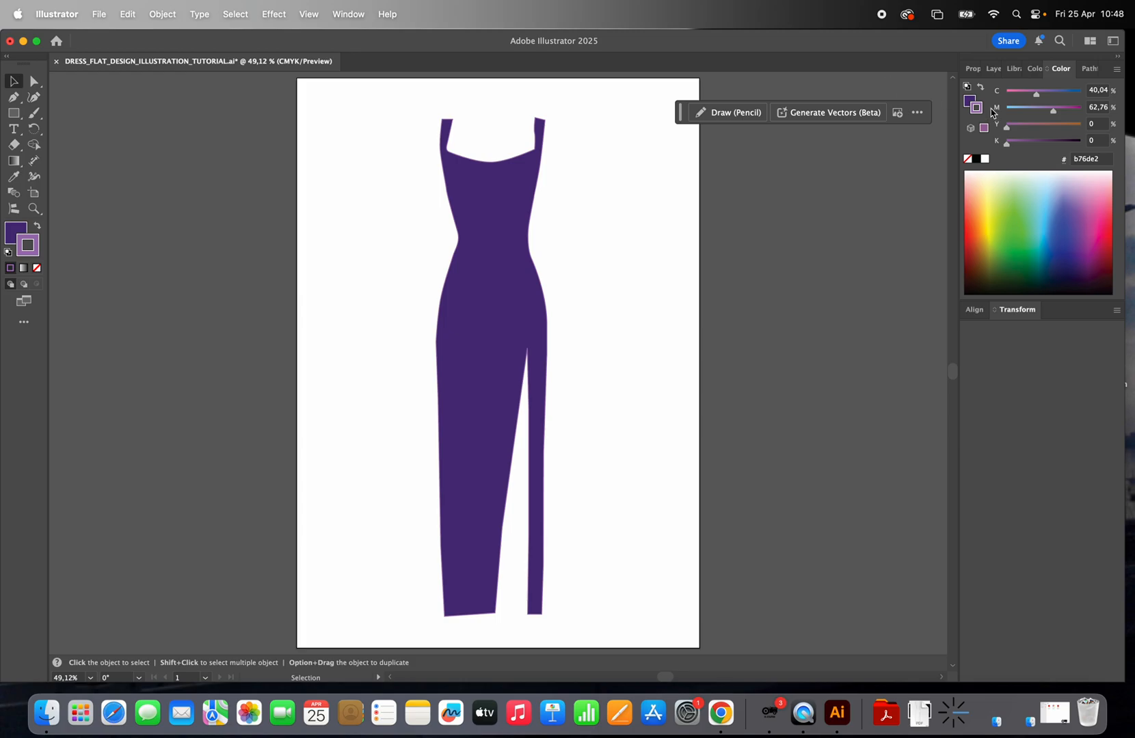
Step: Increase the dress outline's stroke weight to 2 pt in the shape's properties
left_click(973, 70)
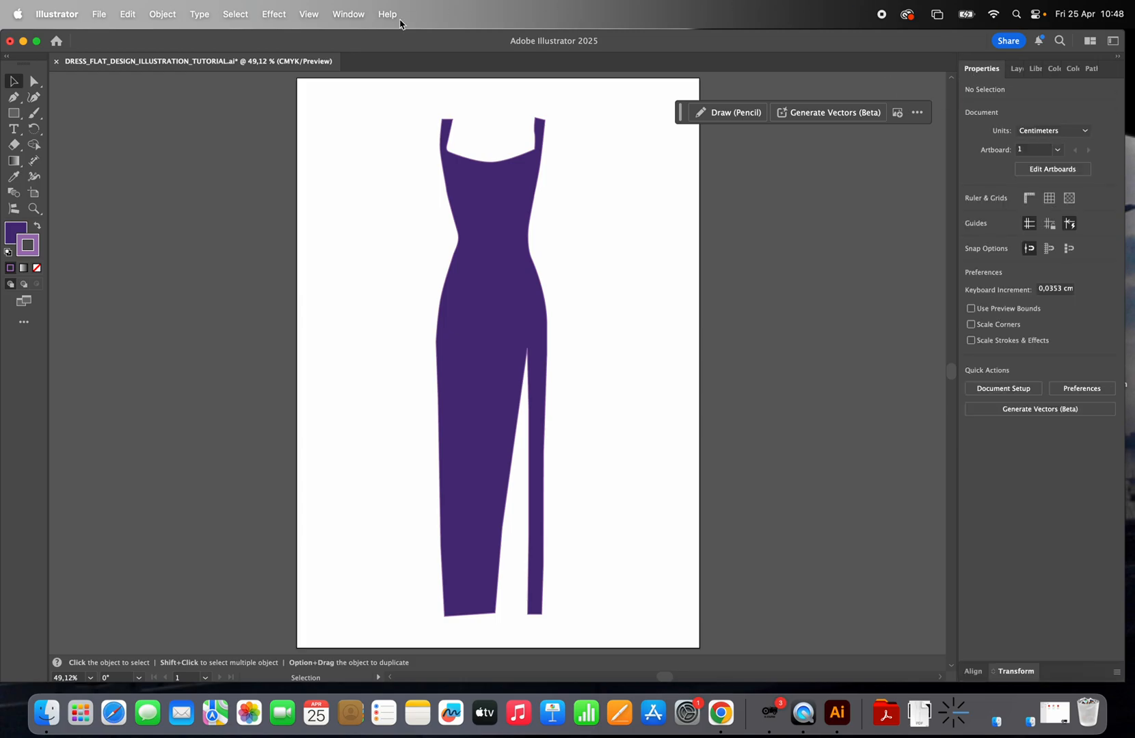
left_click(349, 15)
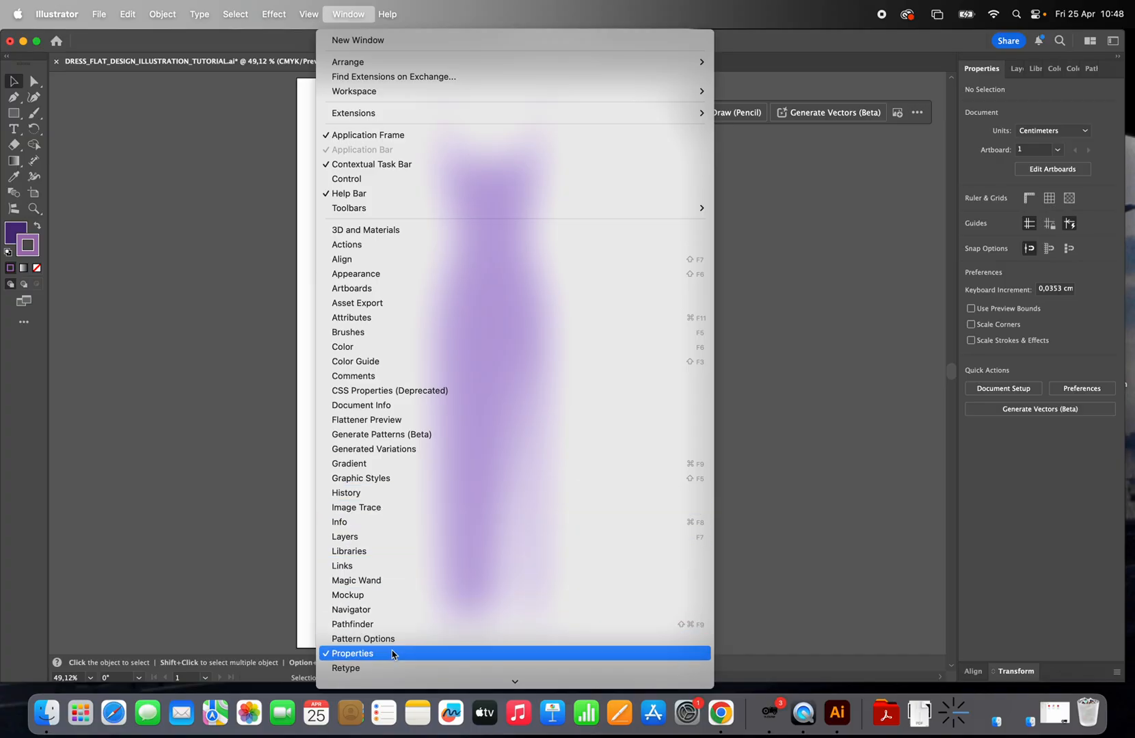
left_click(821, 343)
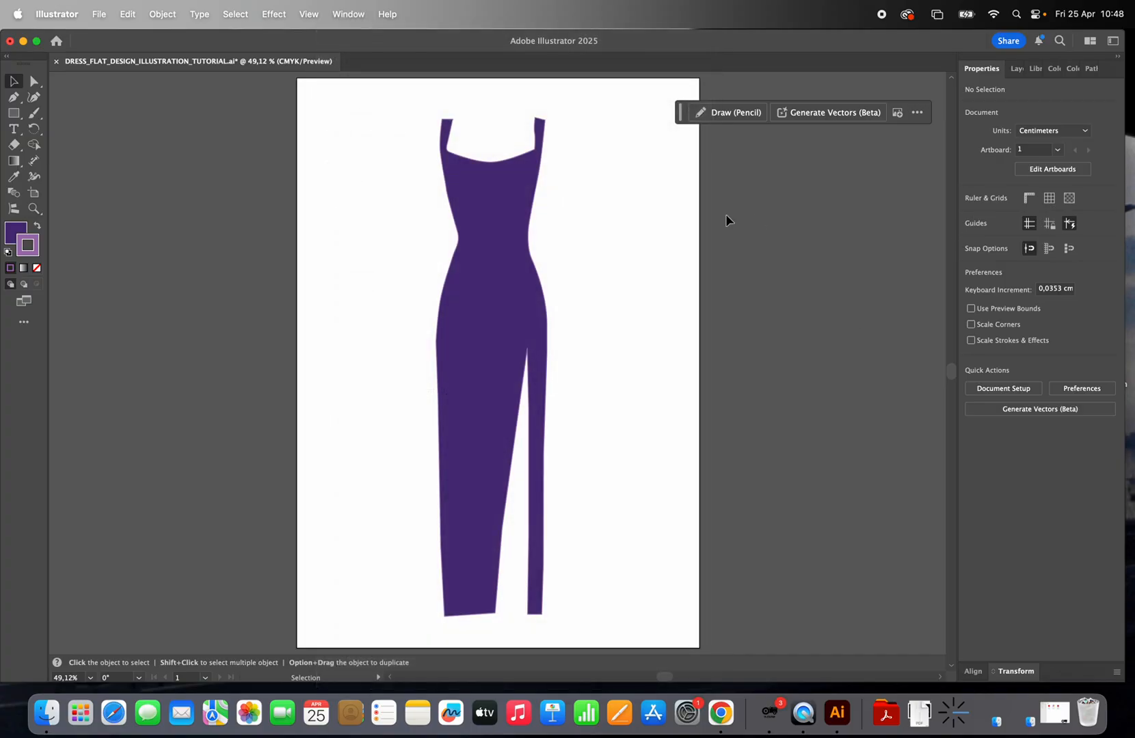
left_click(533, 211)
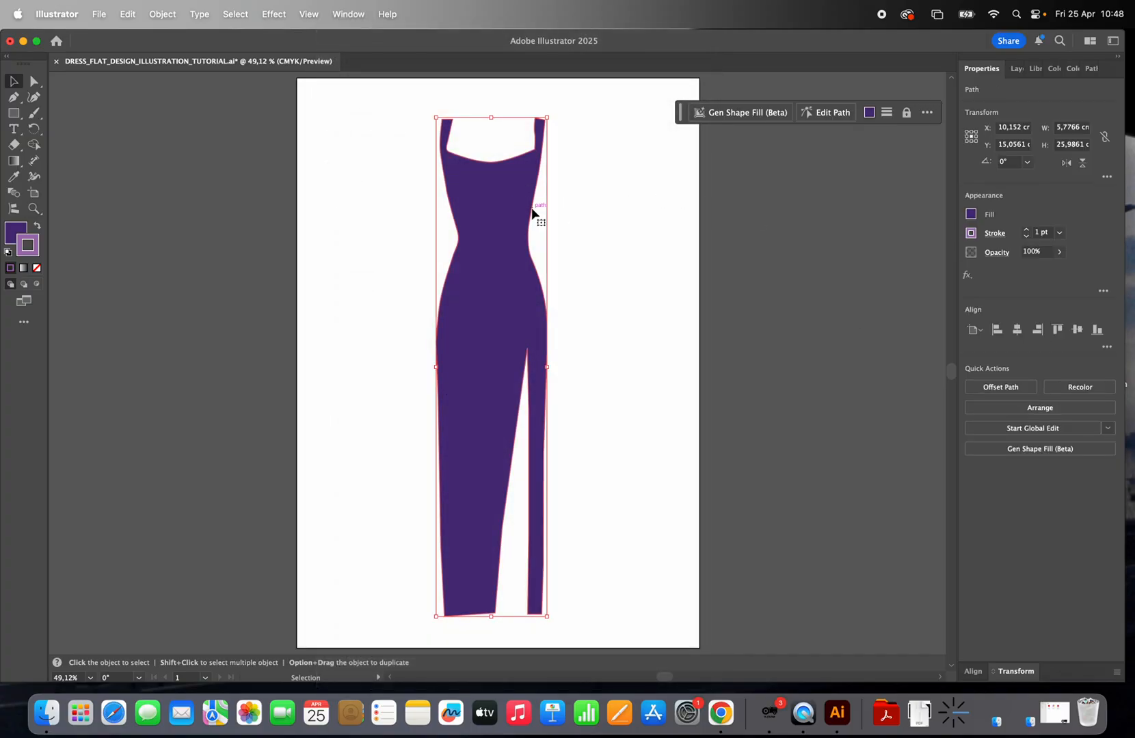
left_click(1027, 235)
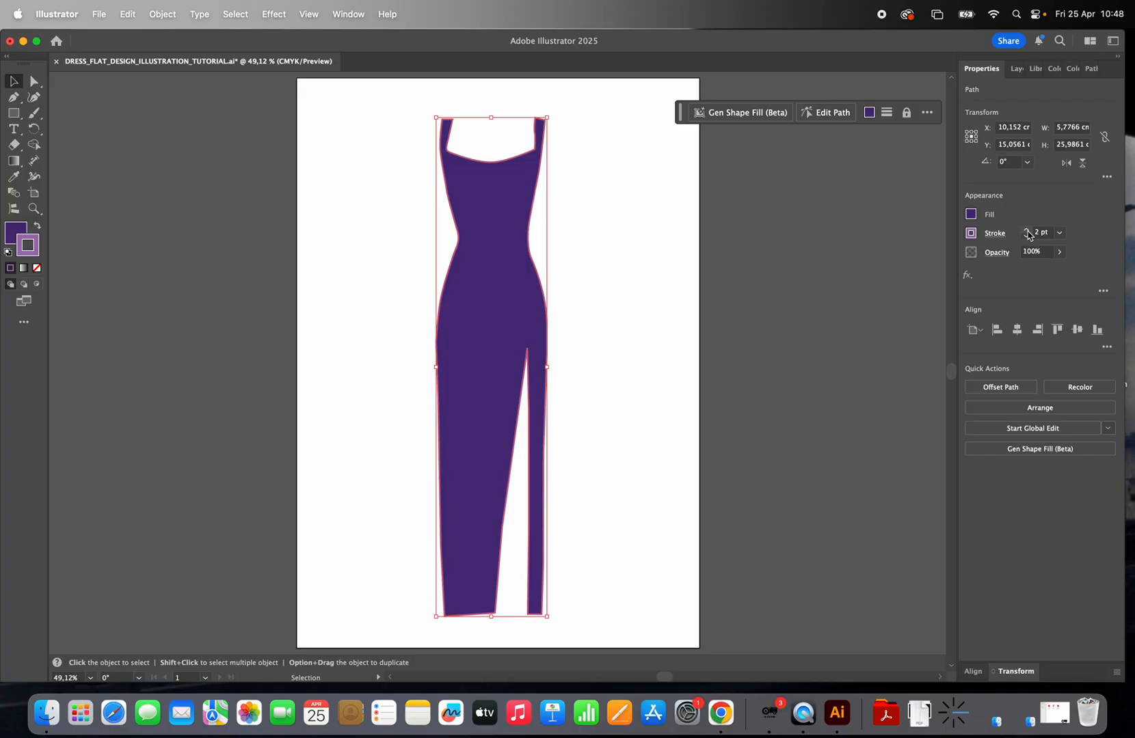
left_click(619, 299)
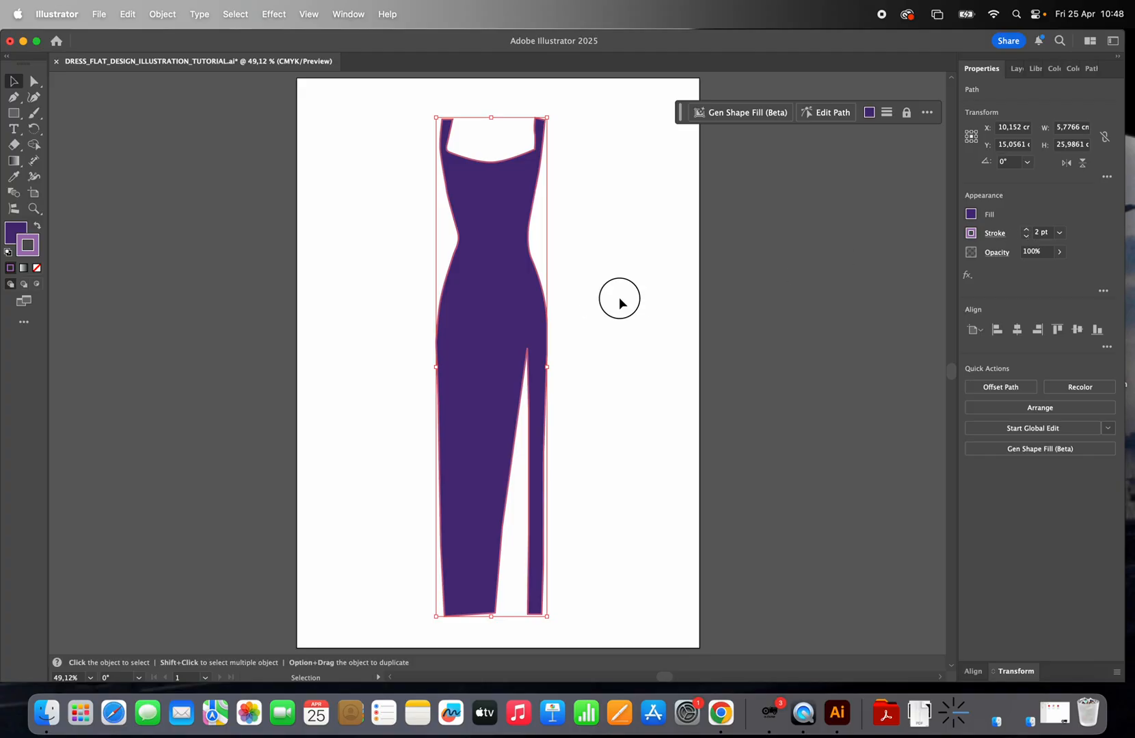
Step: Try a lighter purple fill, 9c69ed, on the dress shape
left_click(502, 249)
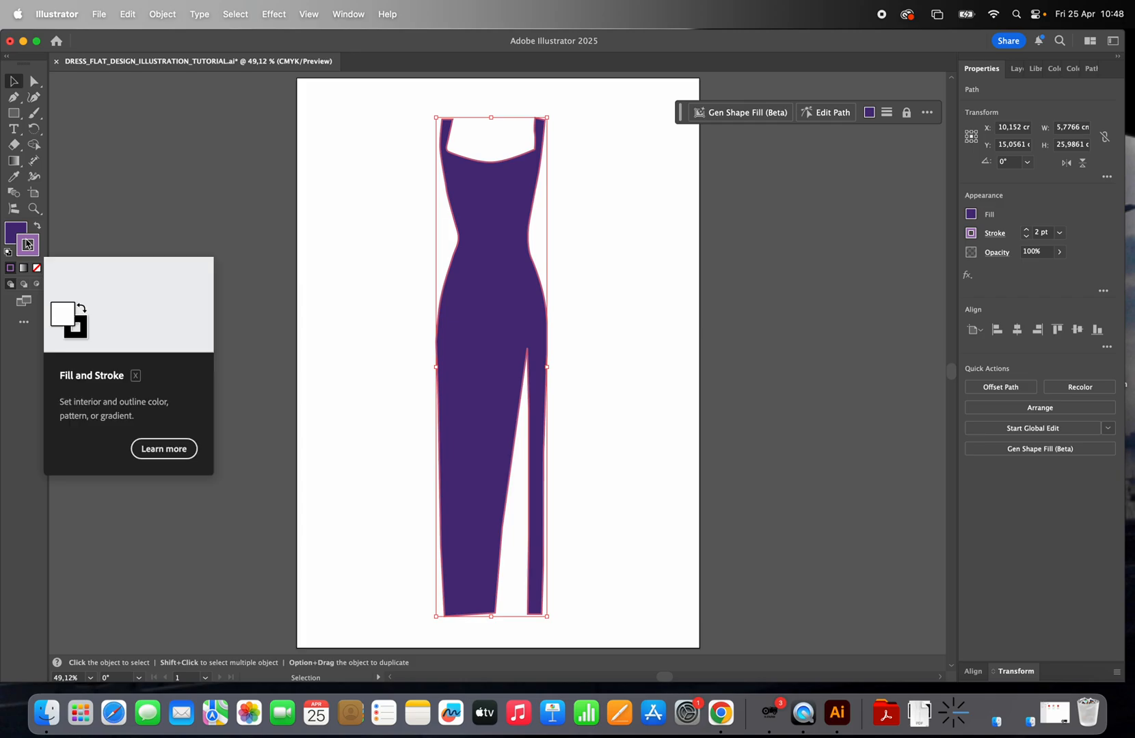
double_click(18, 231)
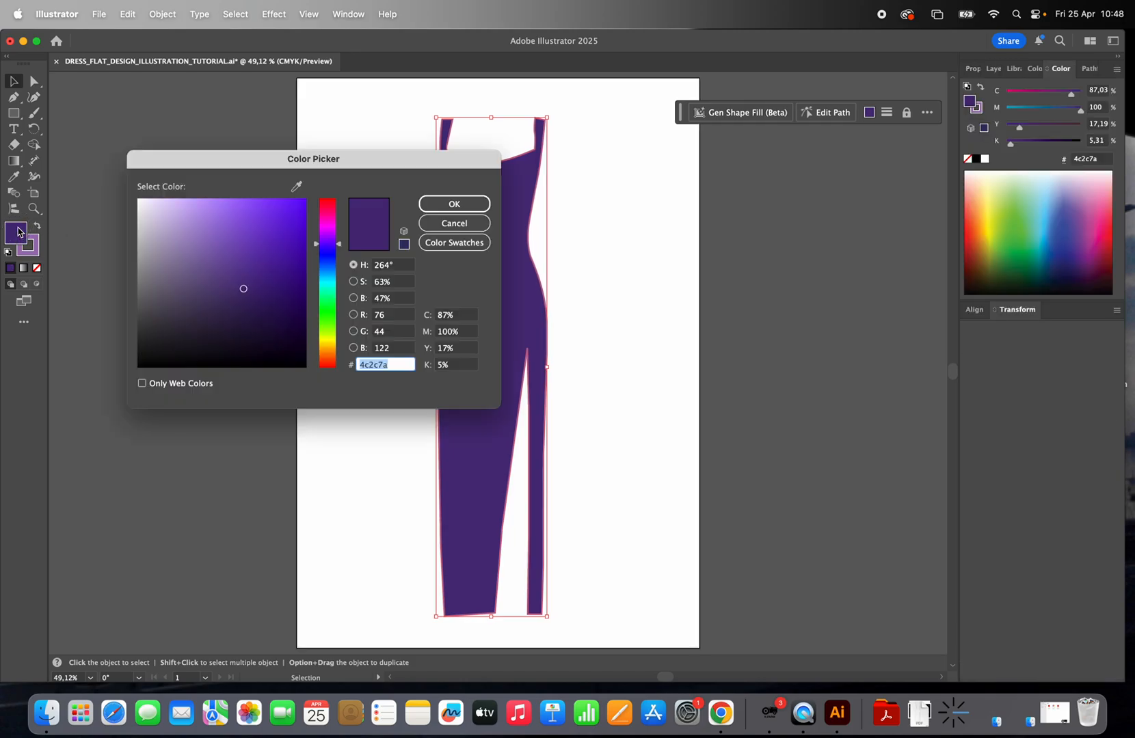
left_click(232, 209)
left_click(444, 205)
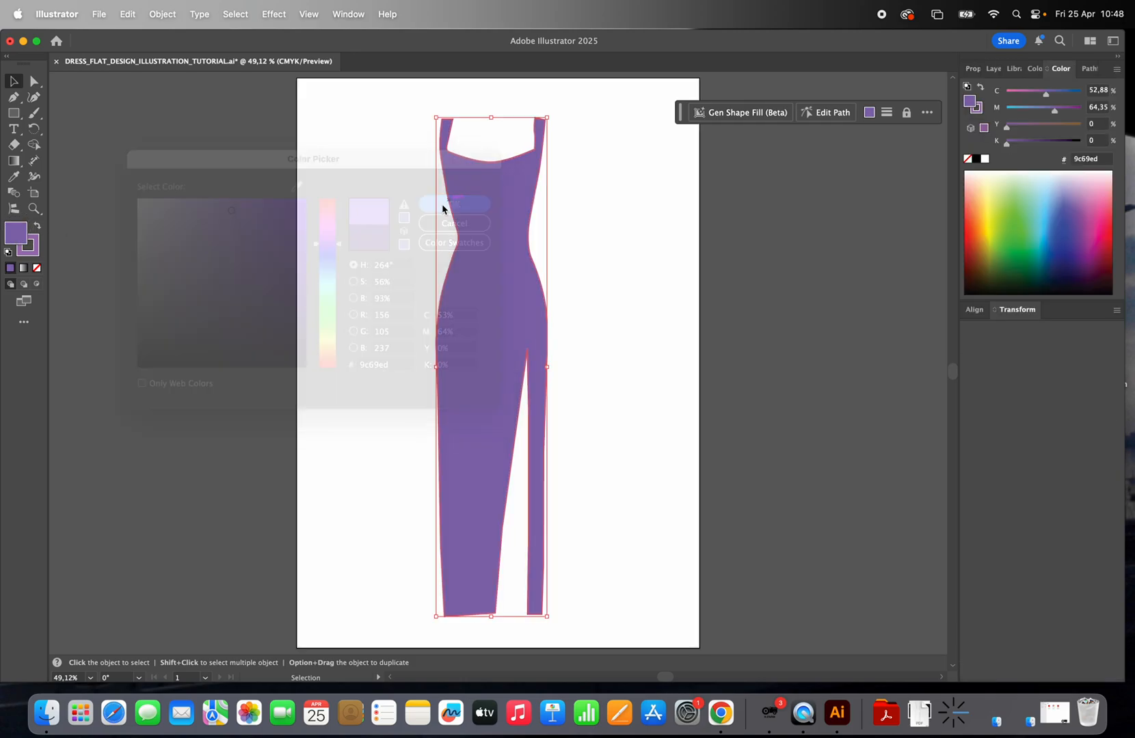
left_click(254, 413)
key("super+z")
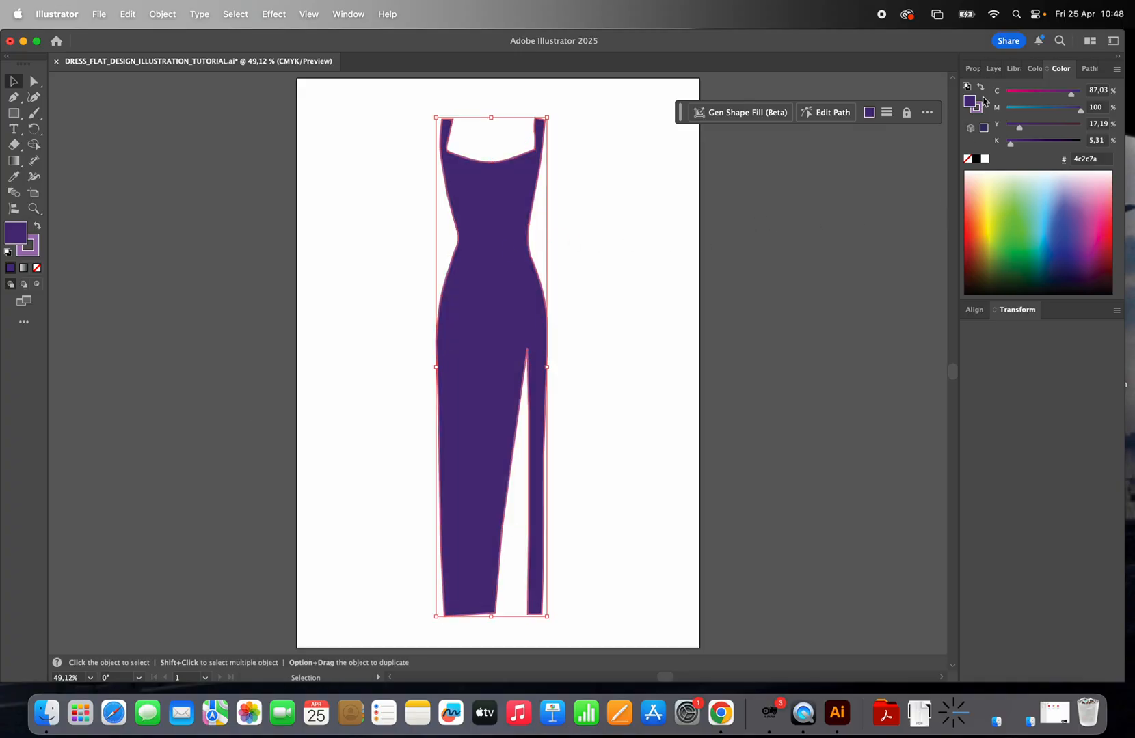
Step: Lock and hide the flat design layer, and make the sketch layer visible again
left_click(996, 69)
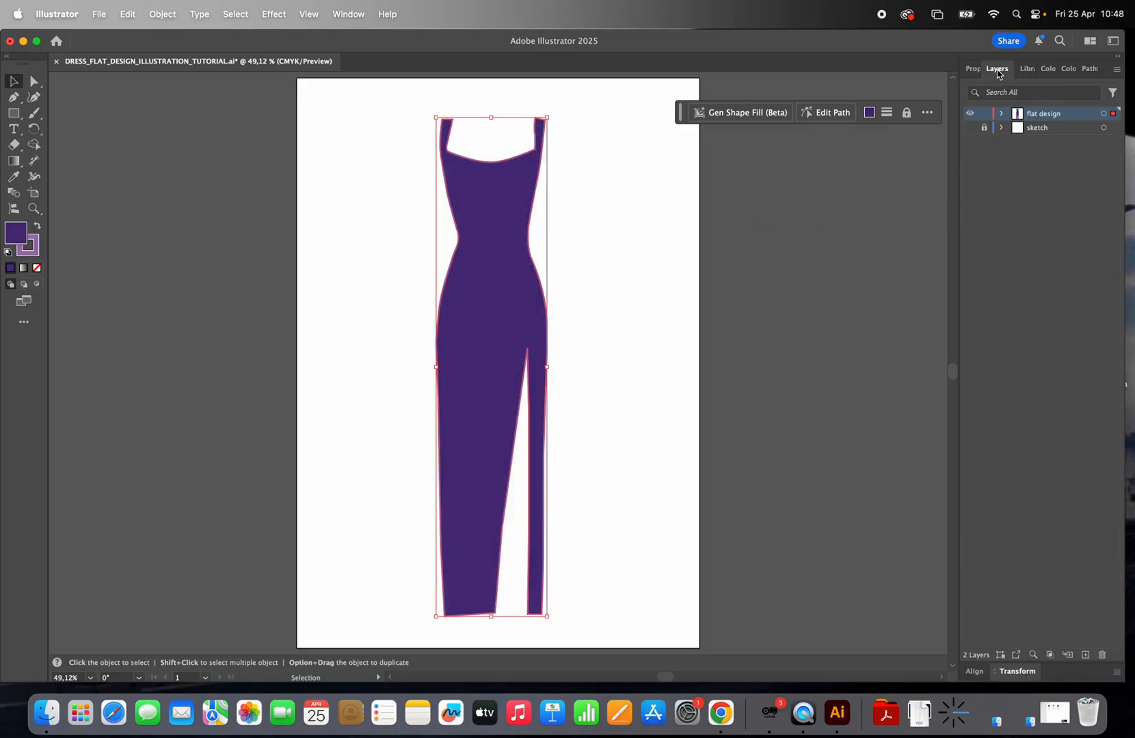
left_click(984, 116)
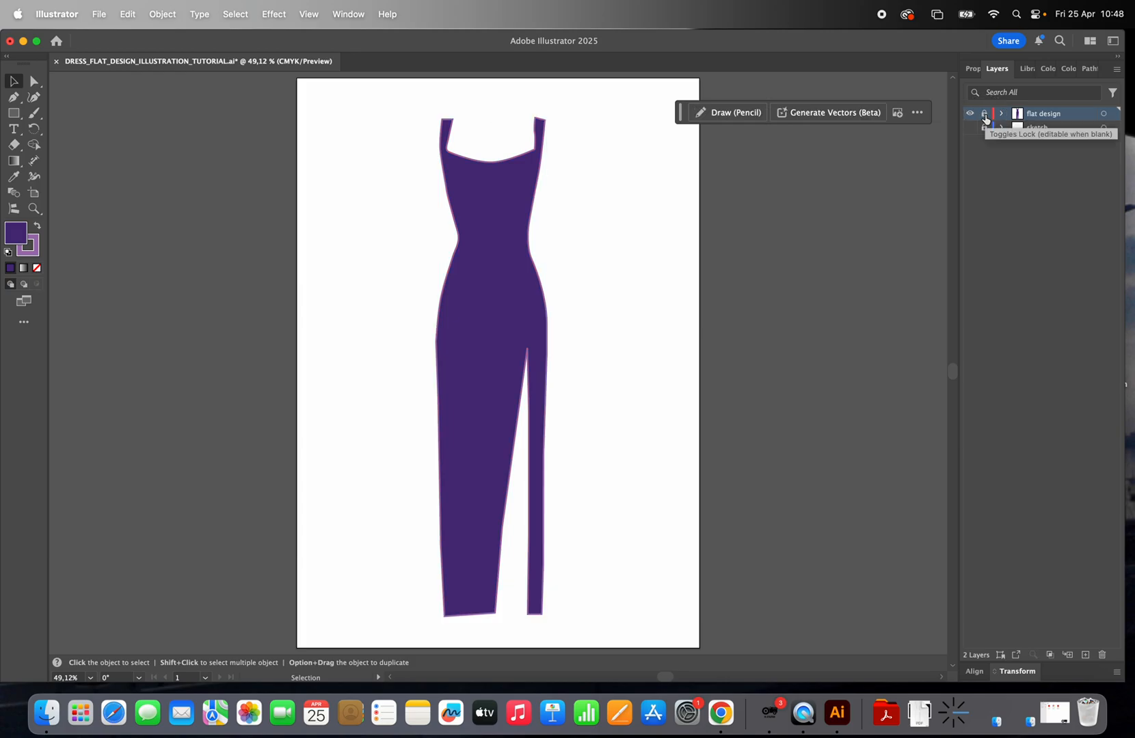
left_click(968, 114)
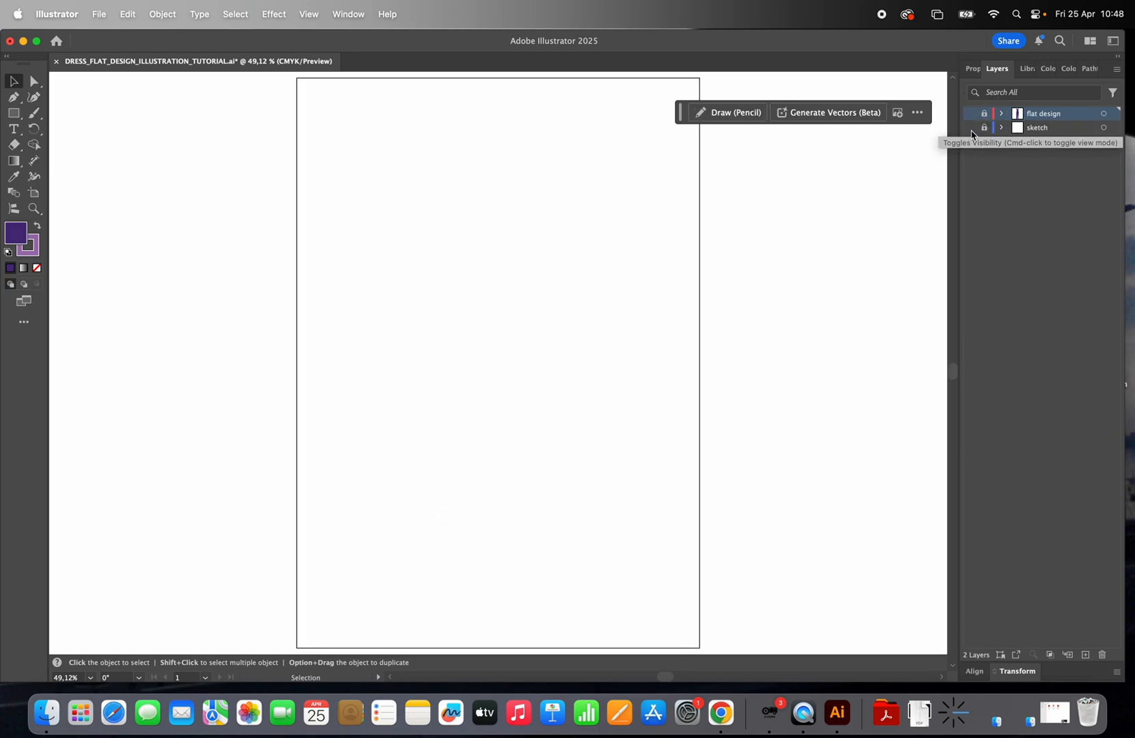
left_click(970, 128)
Step: Create a new layer directly above the sketch layer, name it "flat design - botton", and make it the active layer
left_click(1051, 132)
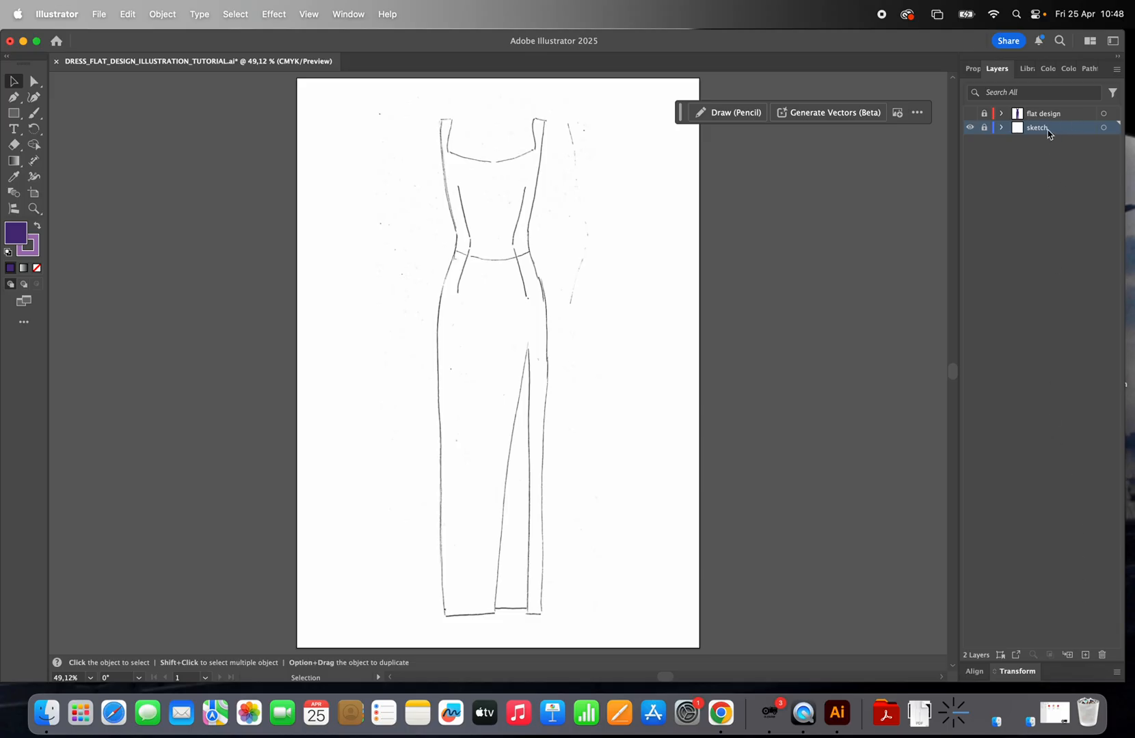
left_click(1085, 654)
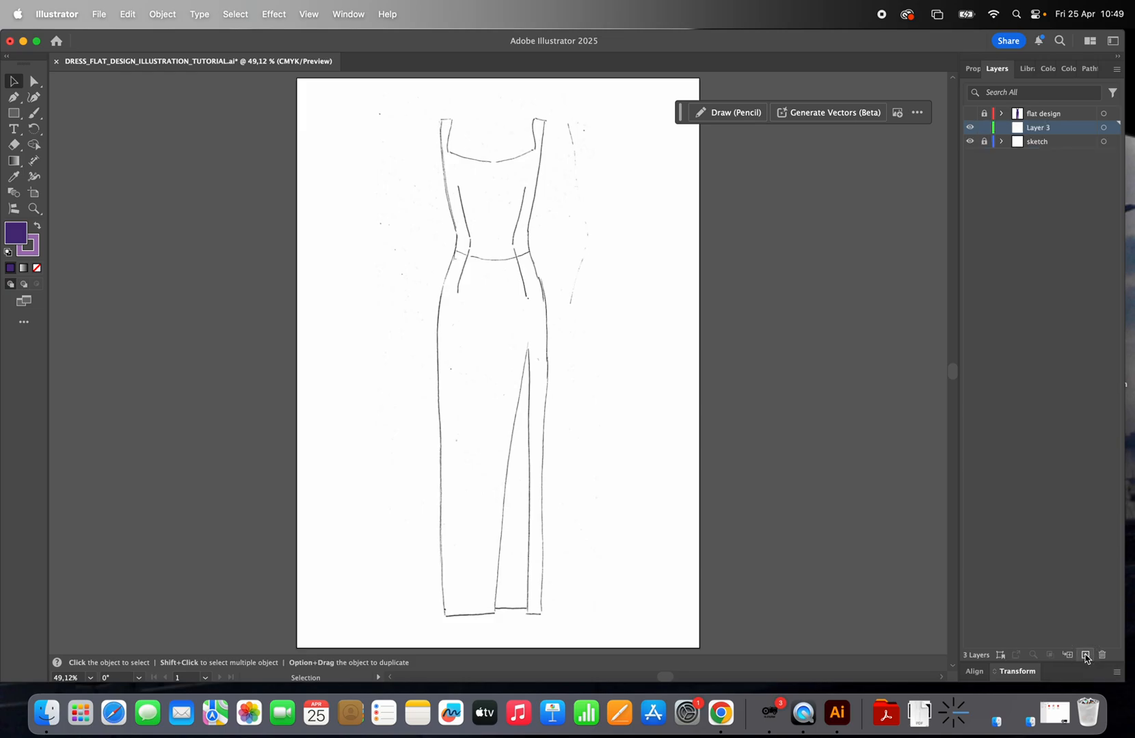
double_click(1042, 128)
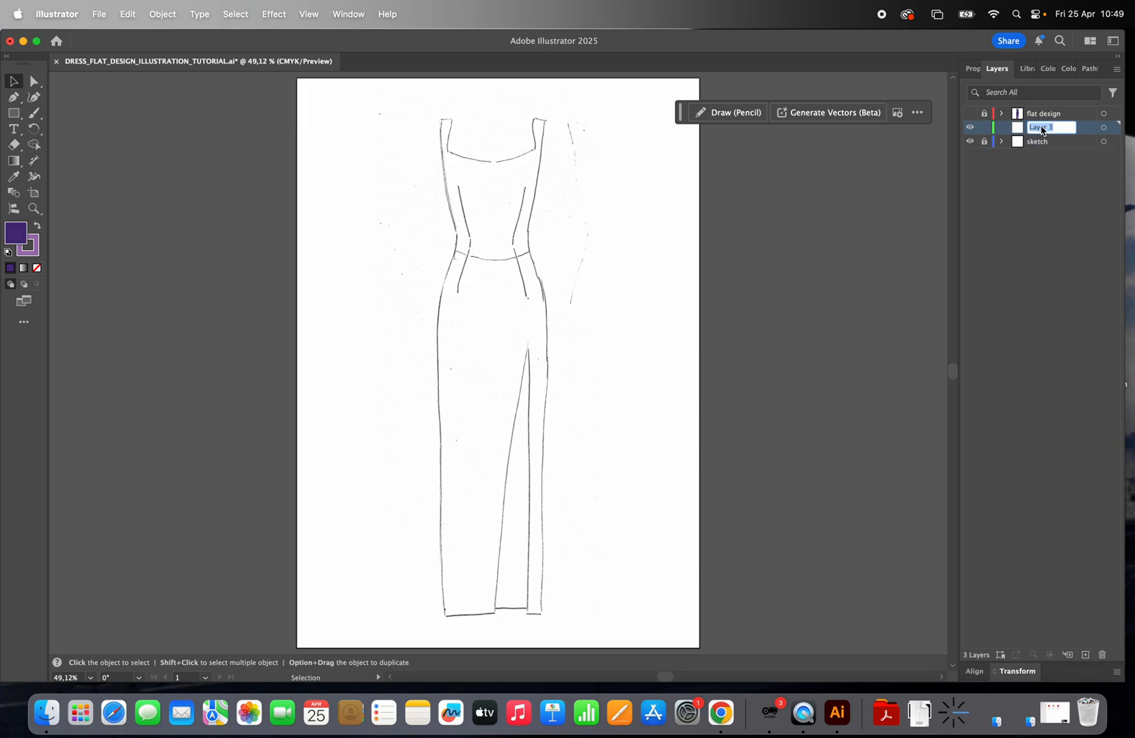
type("flat design - botton")
left_click(1059, 263)
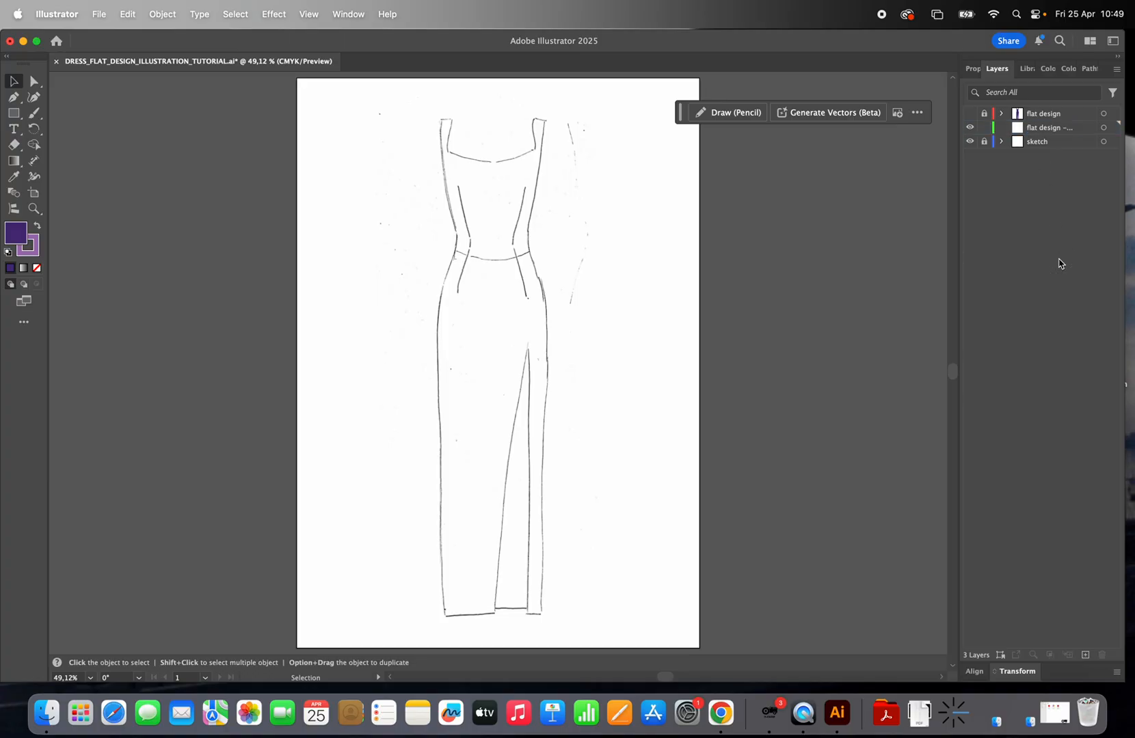
left_click(1071, 134)
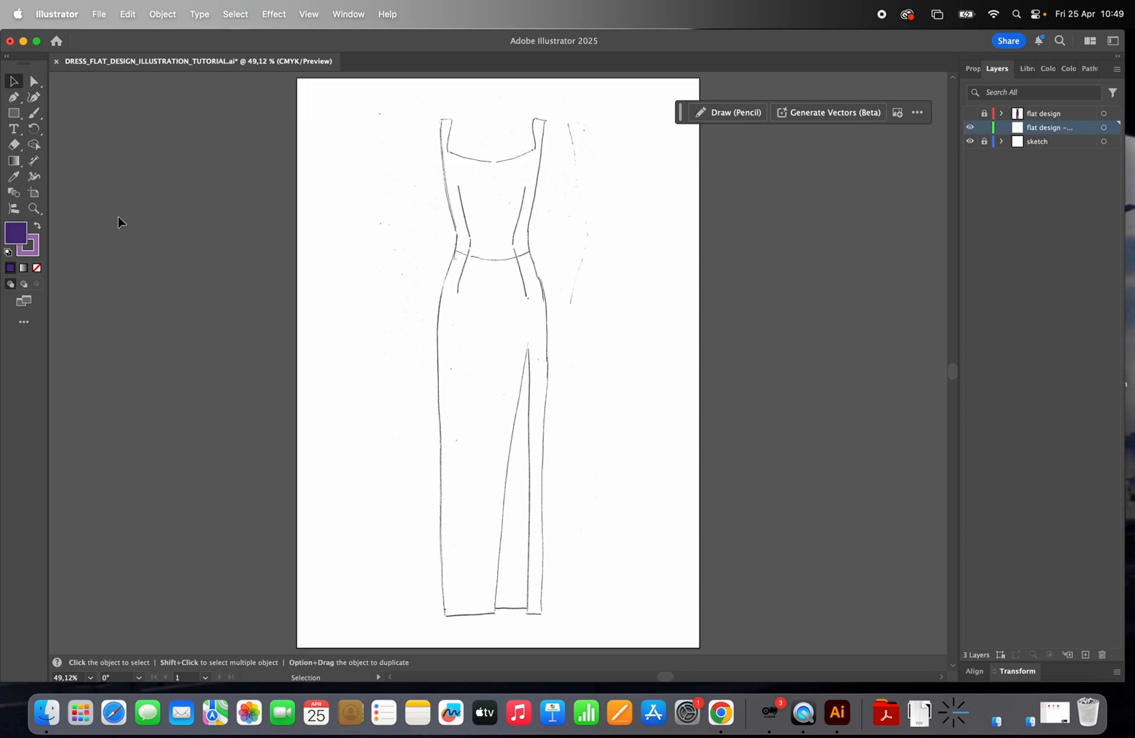
Step: Make the flat design layer visible again to show the slit opening at the lower skirt
left_click(34, 208)
left_click(518, 587)
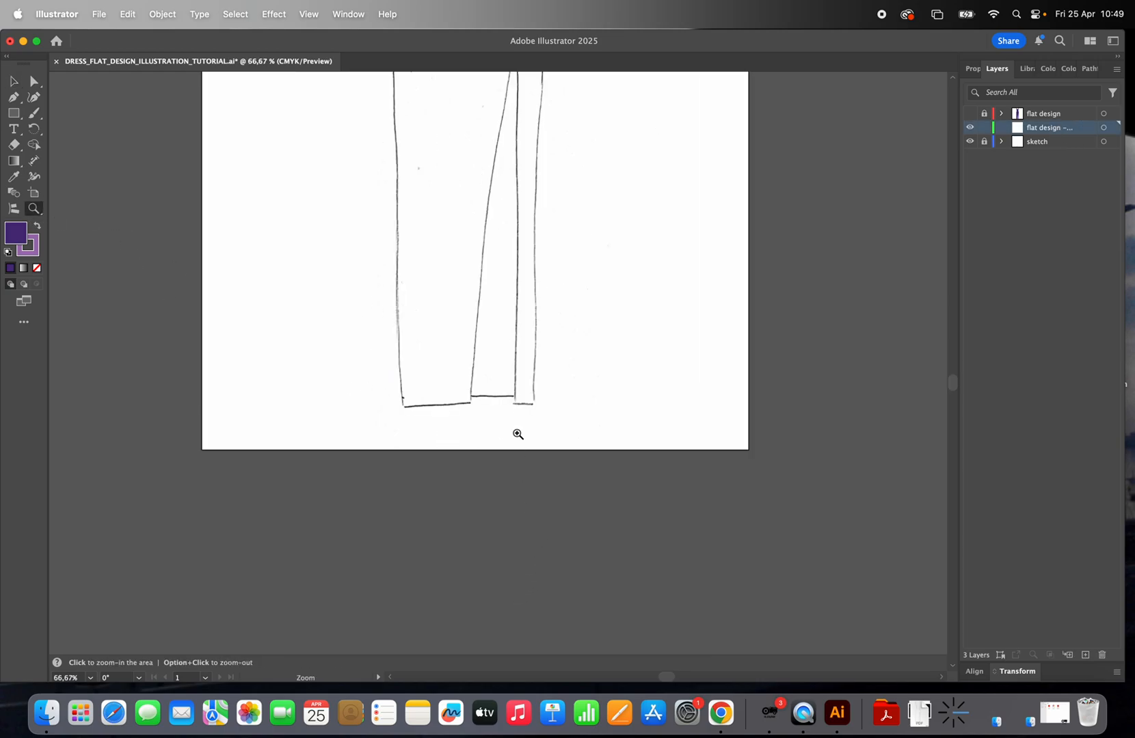
scroll(504, 212, "up", 5)
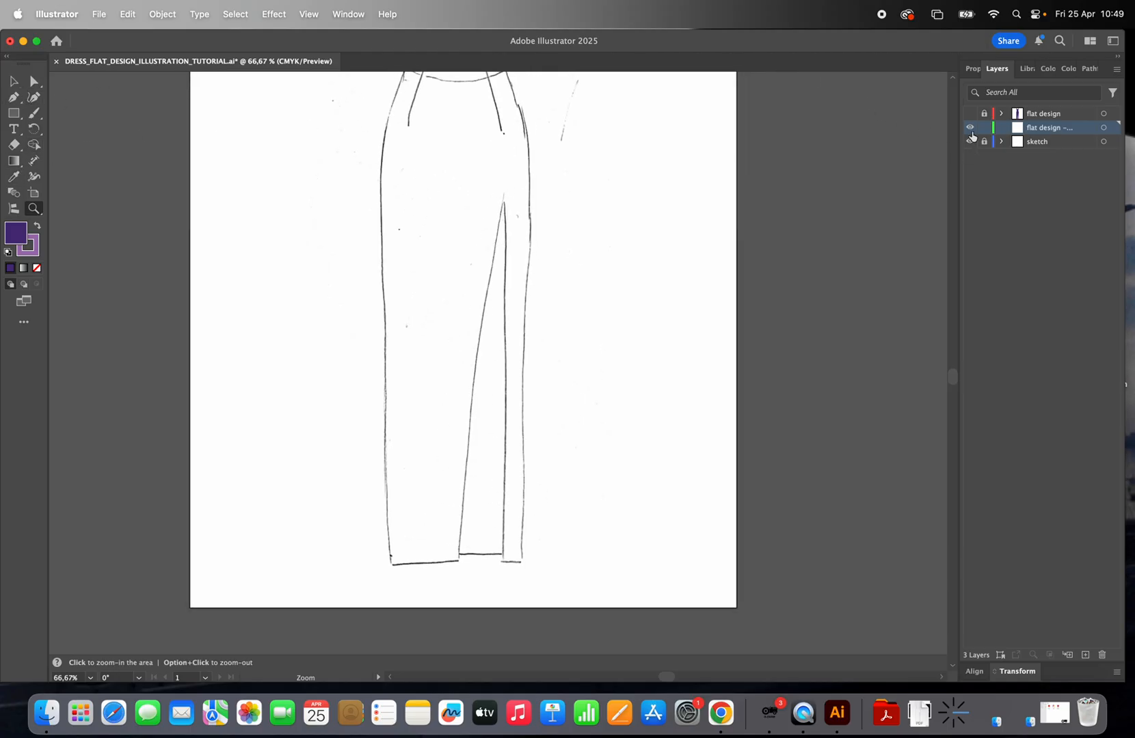
left_click(970, 114)
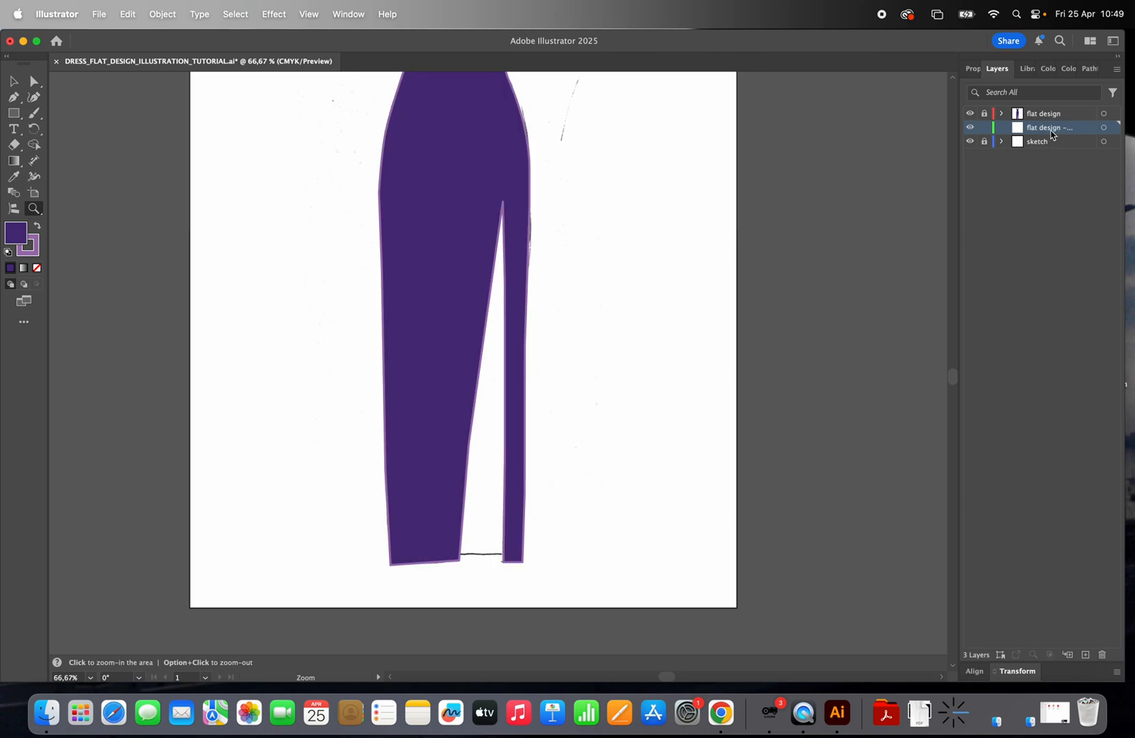
Step: Draw a closed back-skirt shape with the Pen tool on the "flat design - botton" layer, covering the slit and following the sketched back hem
left_click(14, 97)
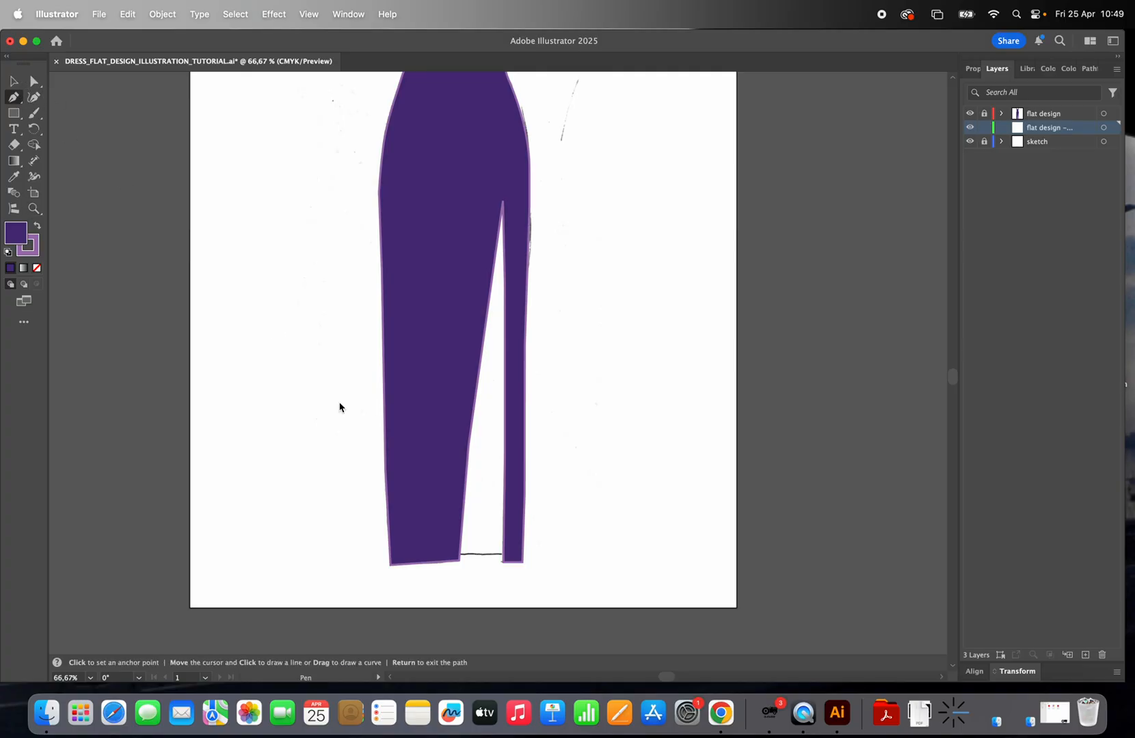
left_click(447, 557)
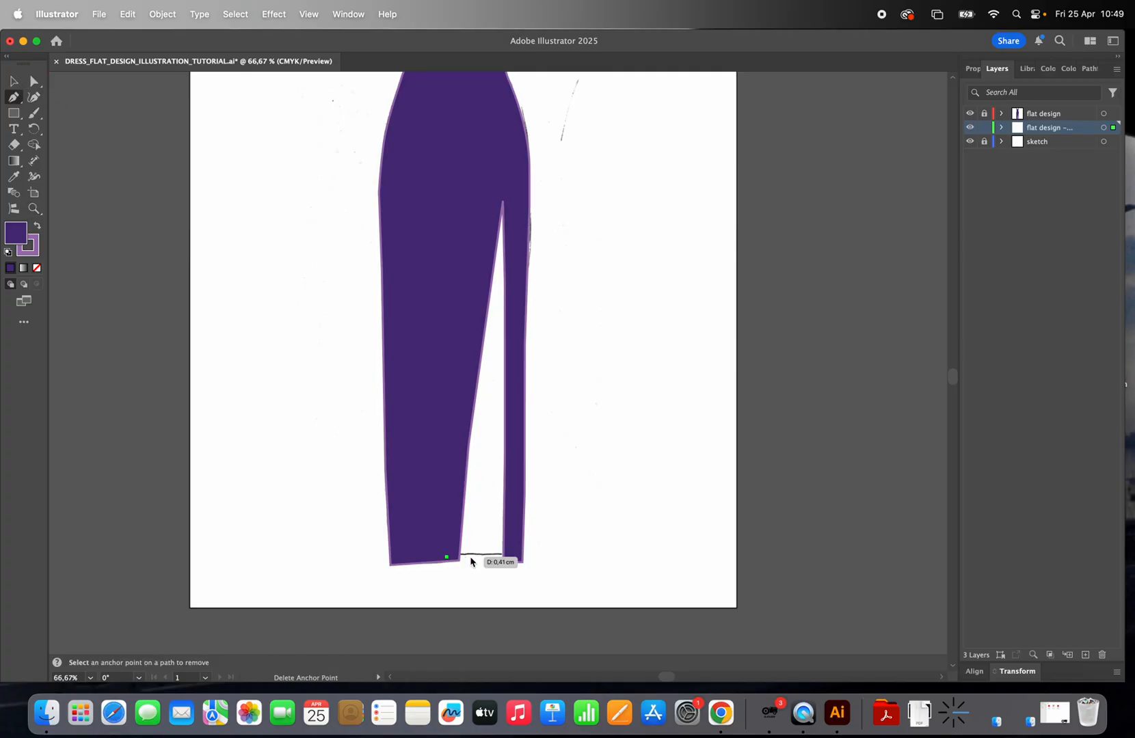
left_click(515, 557)
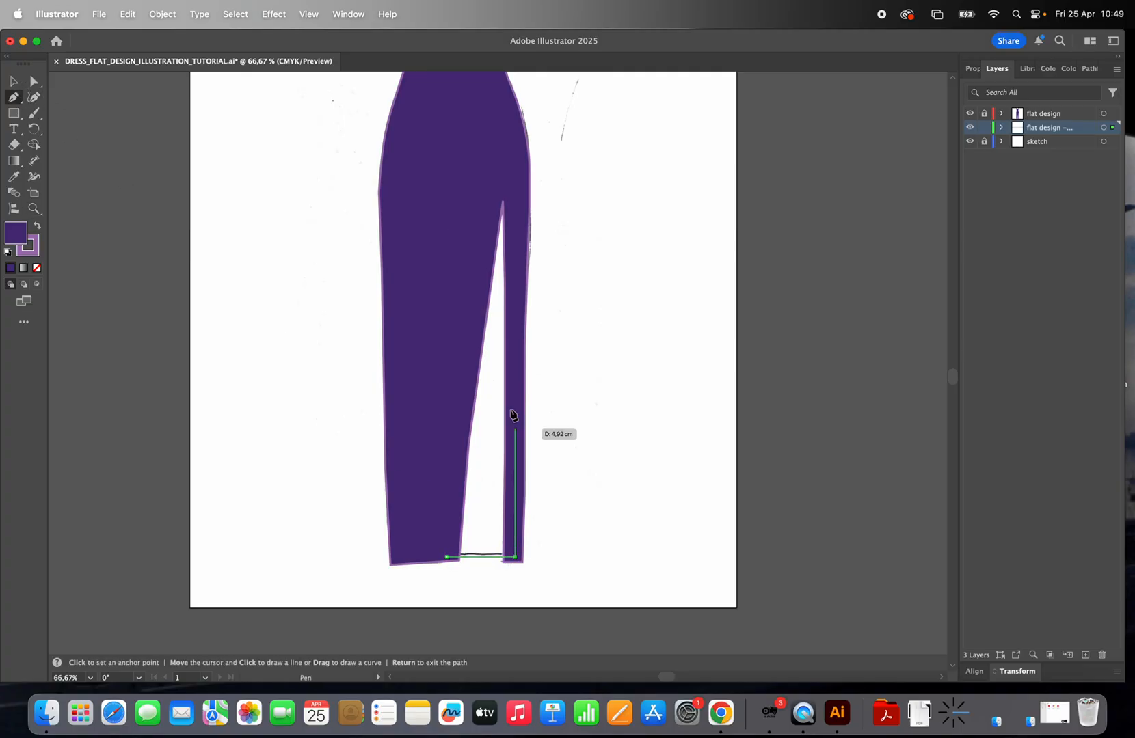
left_click(512, 373)
left_click(518, 262)
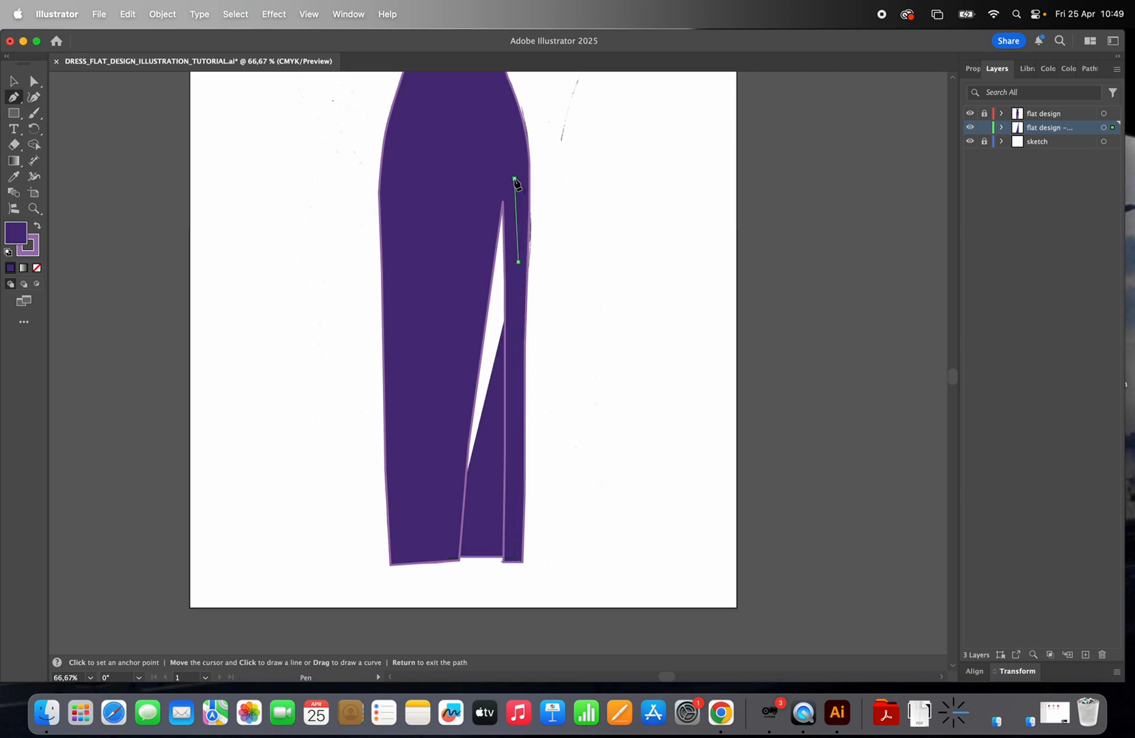
left_click(514, 178)
left_click(472, 152)
left_click(458, 233)
left_click(447, 305)
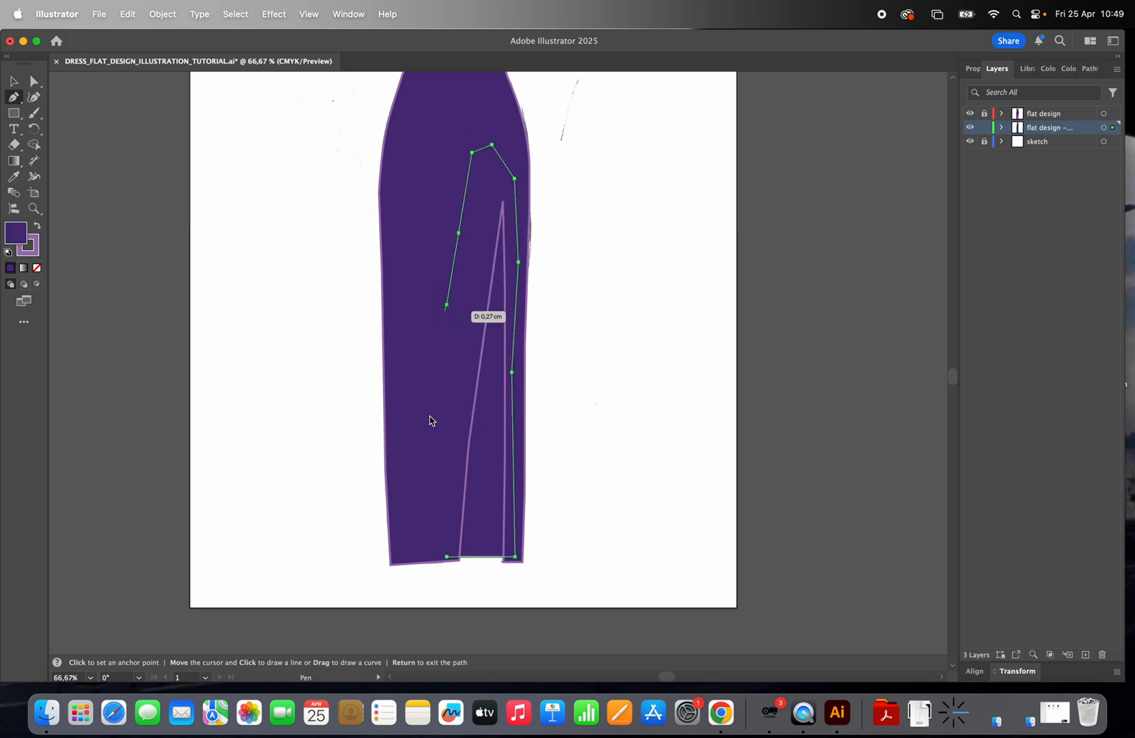
left_click(426, 445)
left_click(426, 457)
left_click(446, 557)
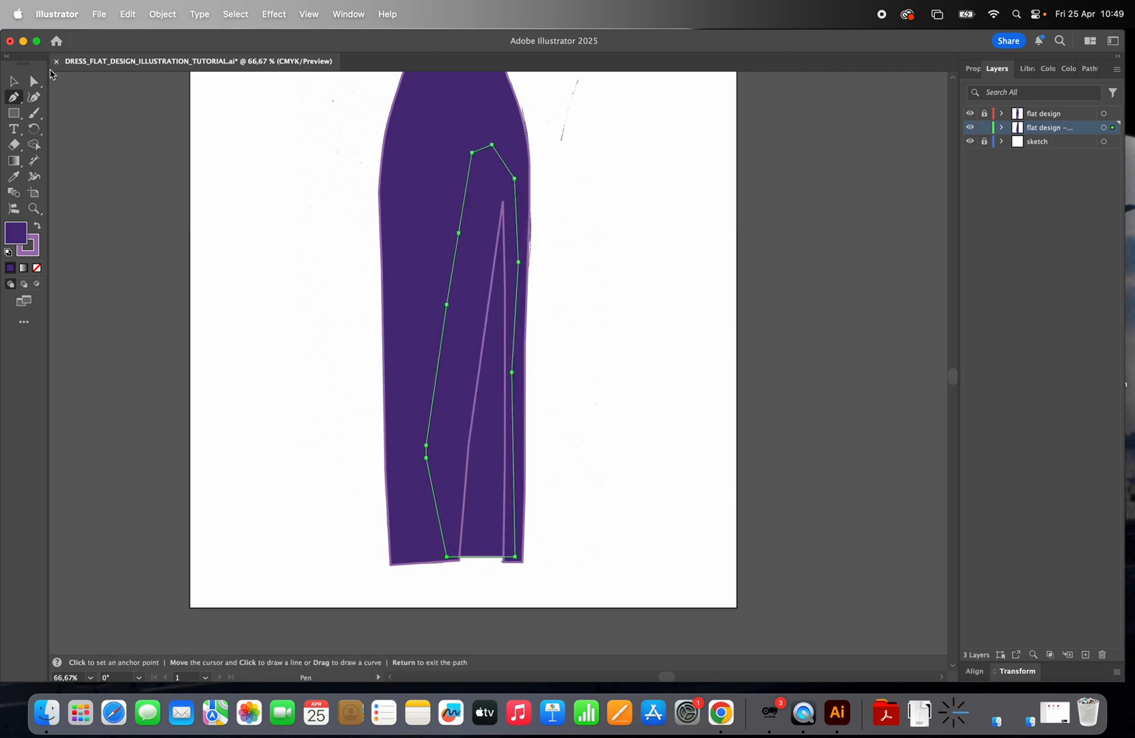
left_click(15, 82)
left_click(61, 96)
Step: Fill the back-skirt shape with the darker purple 352156
left_click(485, 441)
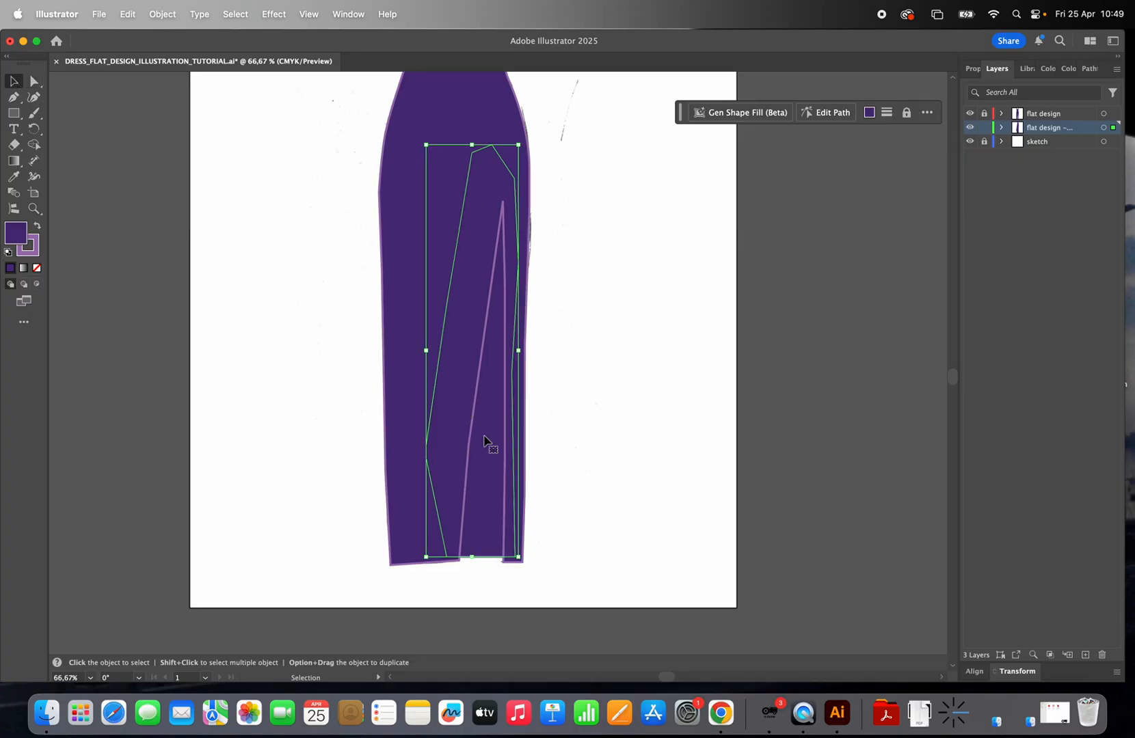
double_click(15, 231)
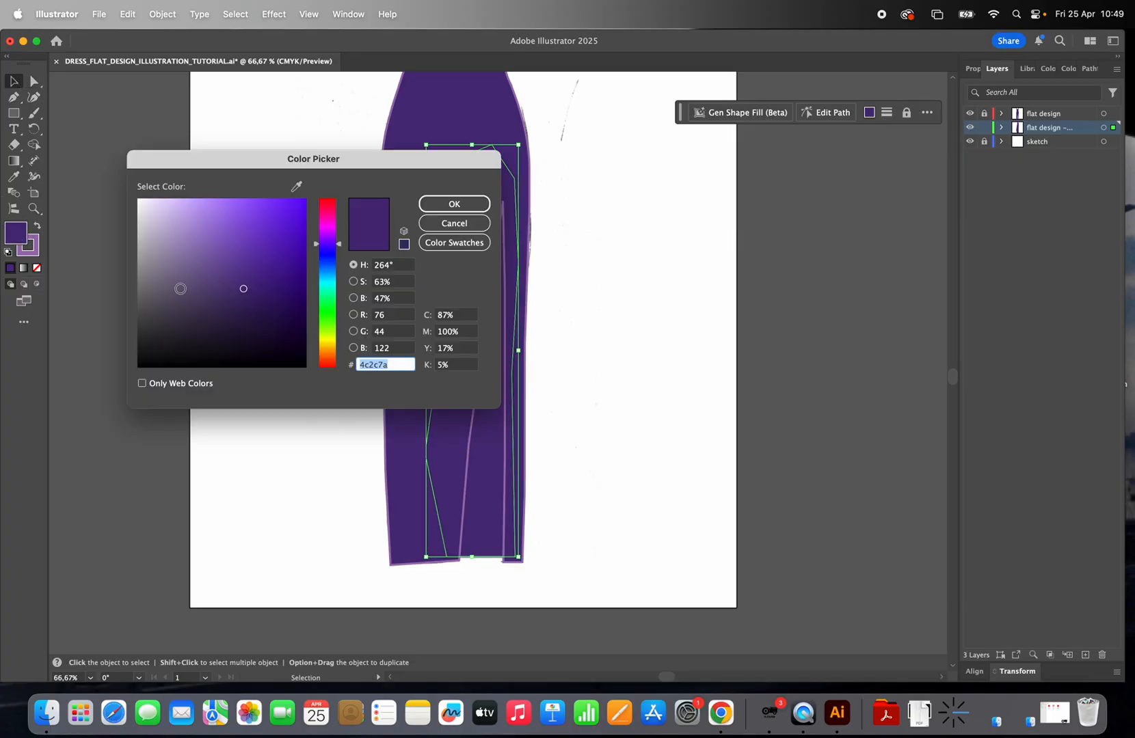
left_click(240, 320)
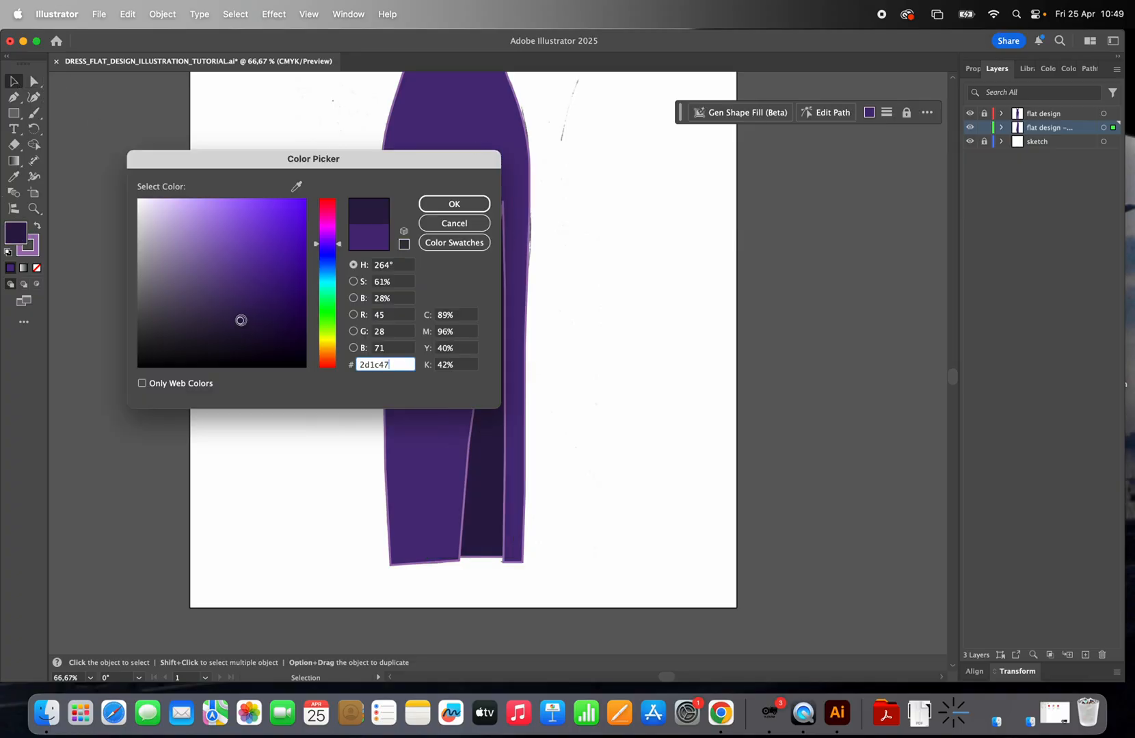
left_click_drag(240, 320, 242, 310)
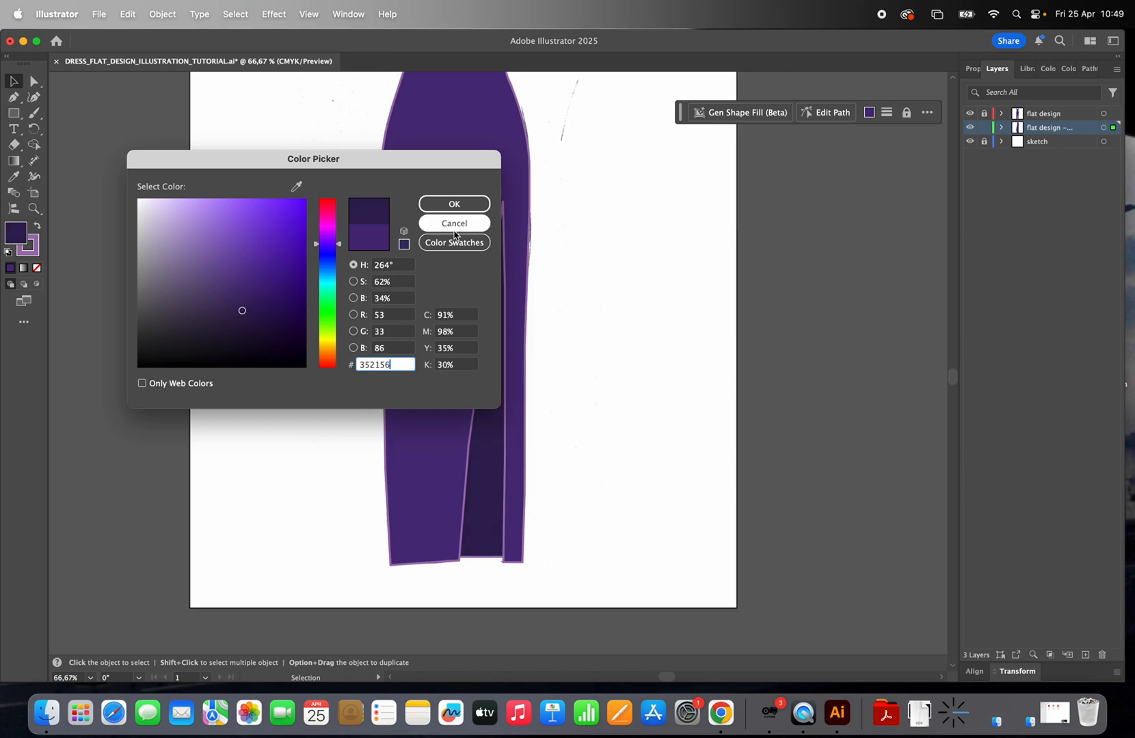
left_click(466, 204)
left_click(618, 262)
Step: Fit the artboard on screen, lock the "flat design - botton" layer, and hide both flat design layers
scroll(618, 263, "up", 5)
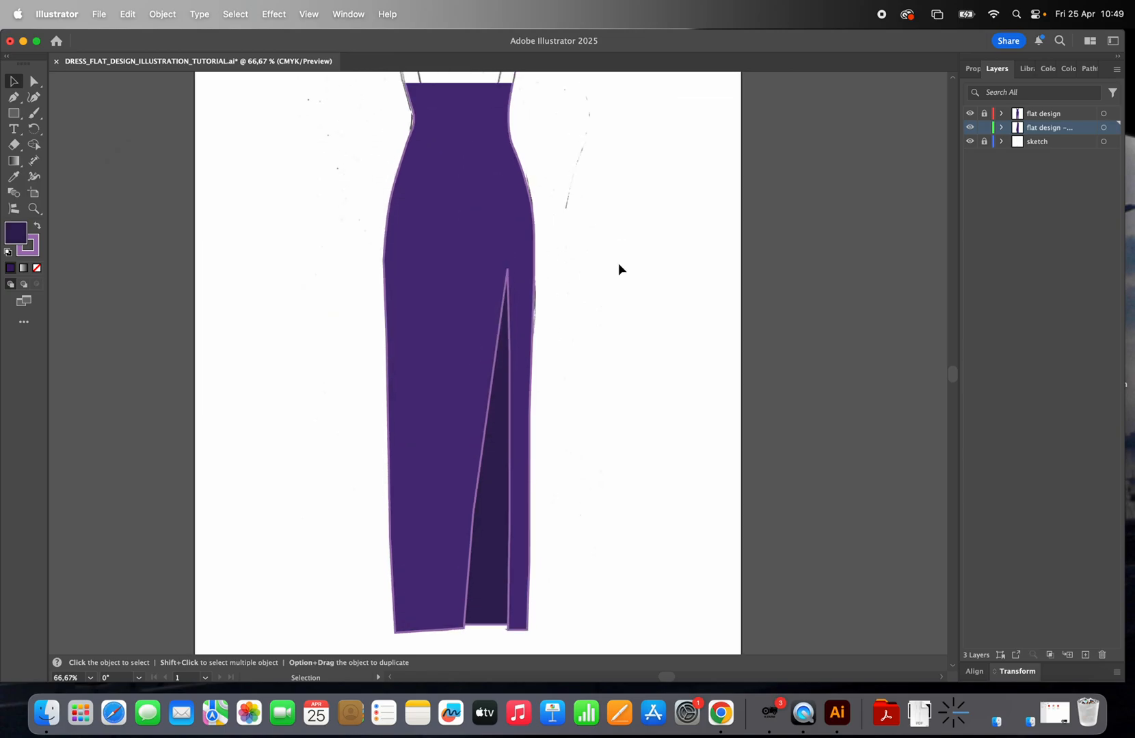
left_click(90, 677)
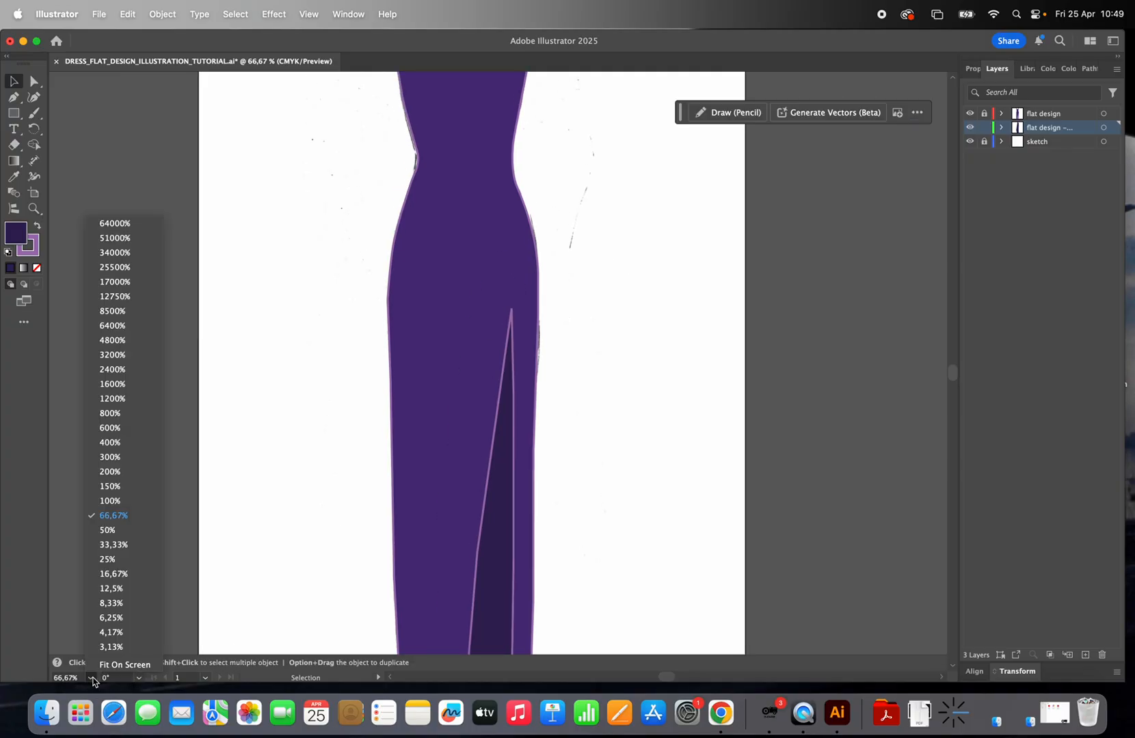
left_click(124, 665)
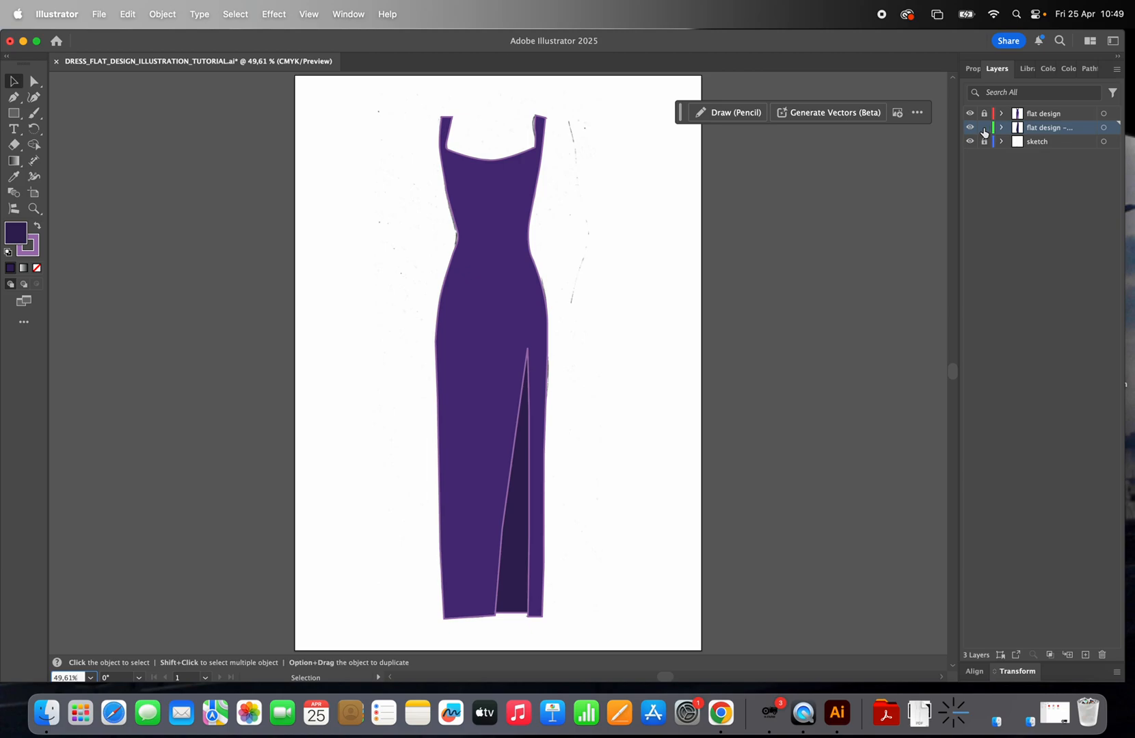
left_click(970, 113)
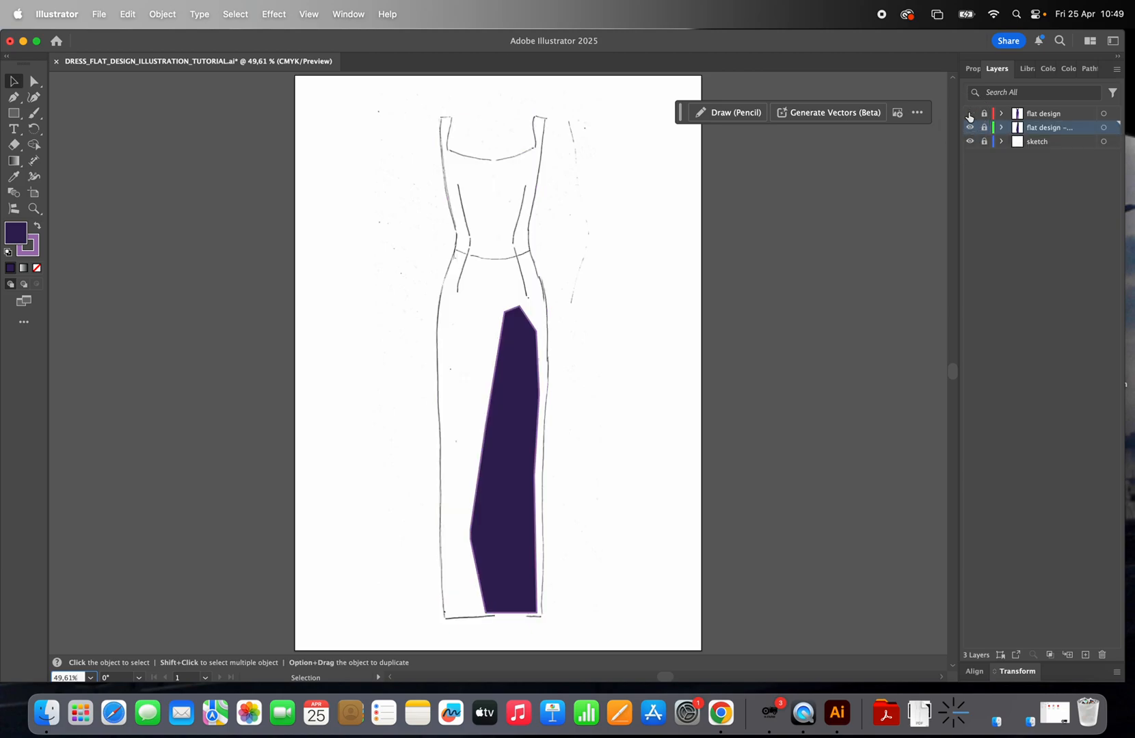
left_click(970, 127)
Step: Create a new layer above the flat design layer and name it "flat design - top"
left_click(1052, 119)
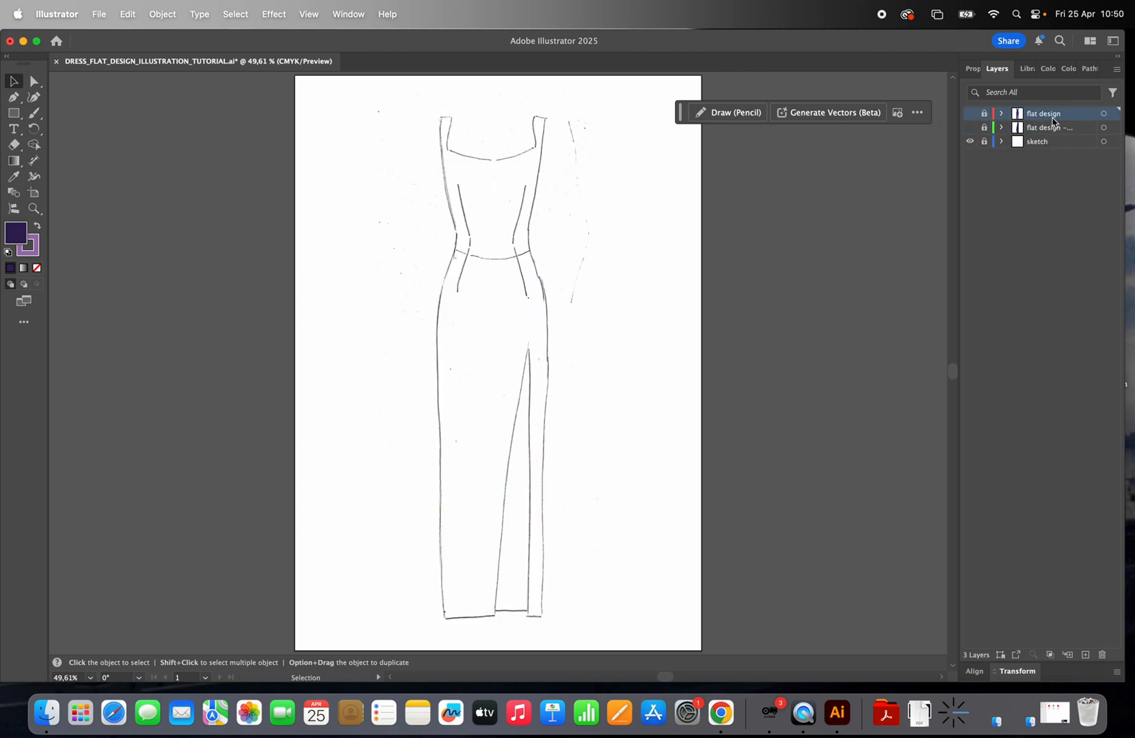
left_click(1084, 654)
double_click(1044, 114)
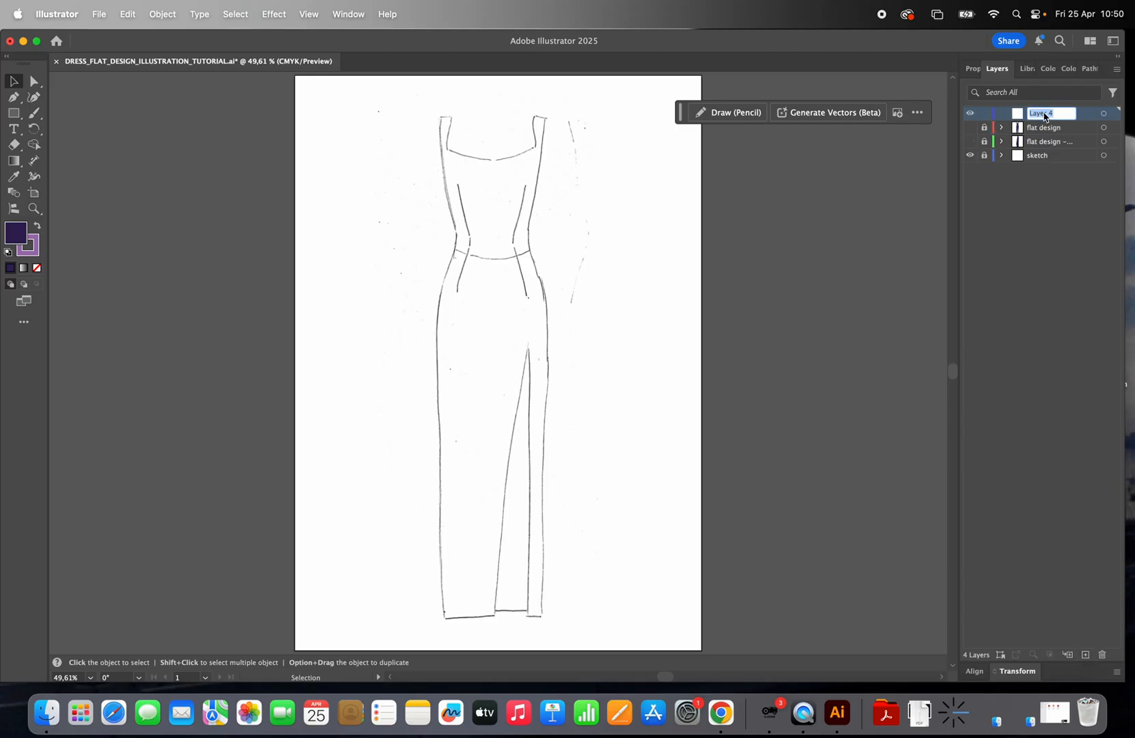
type("f")
type("lat design - top")
left_click(1021, 295)
Step: Trace the sketch's left vertical seam from bust to hip with the Pen tool, using no fill and the light purple stroke
left_click(34, 208)
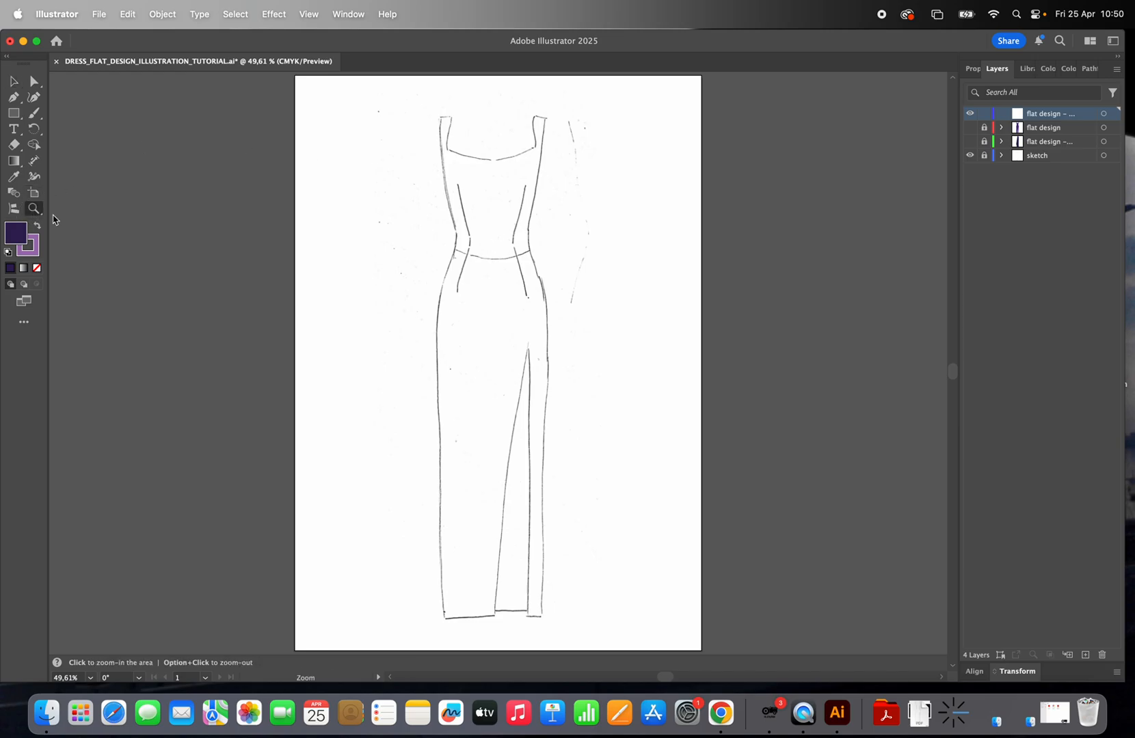
left_click(482, 247)
left_click(534, 305)
left_click(490, 412)
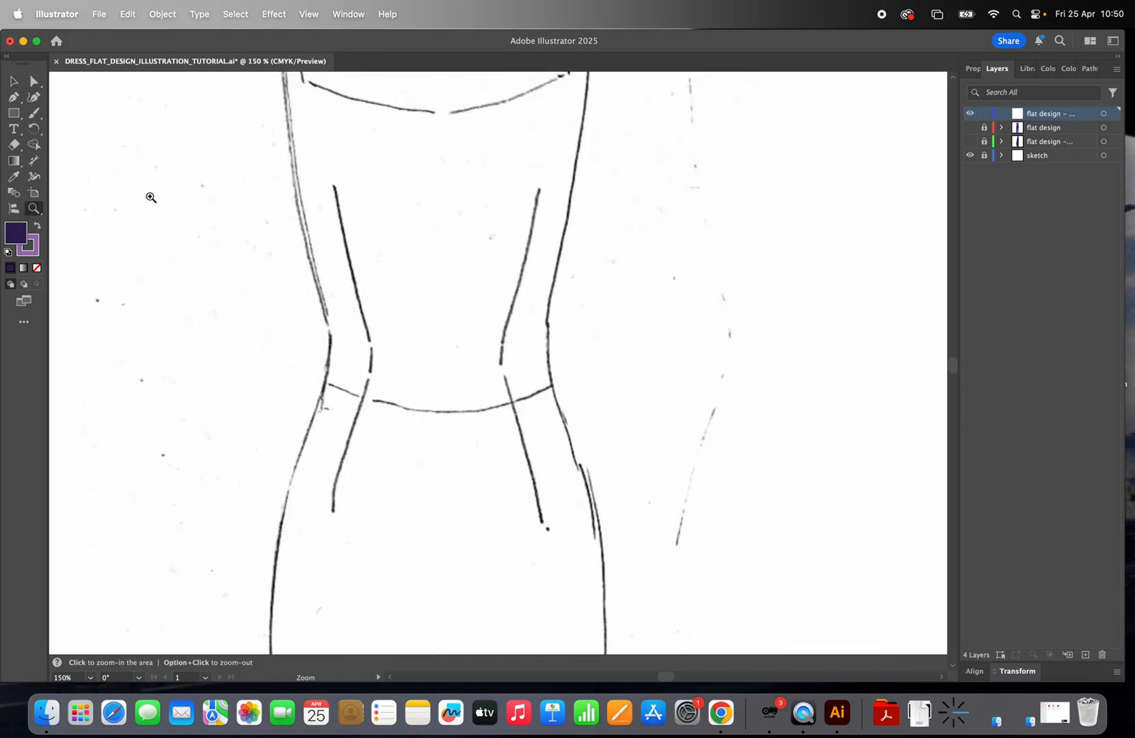
left_click(16, 99)
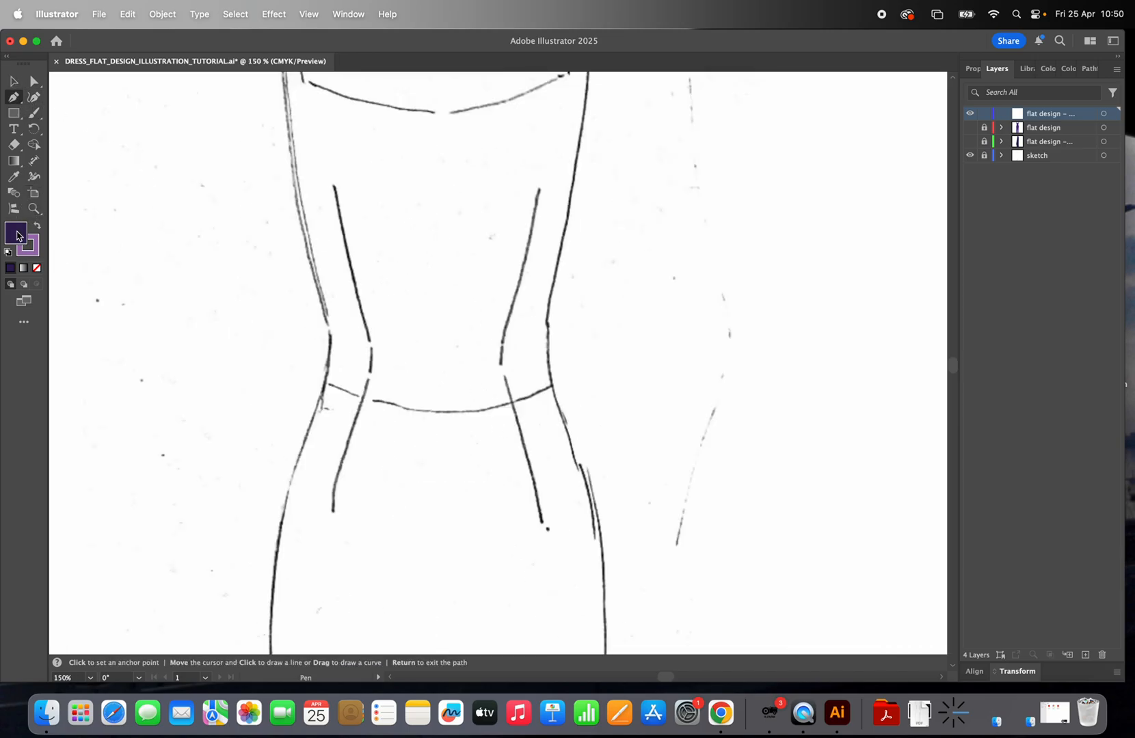
left_click(37, 268)
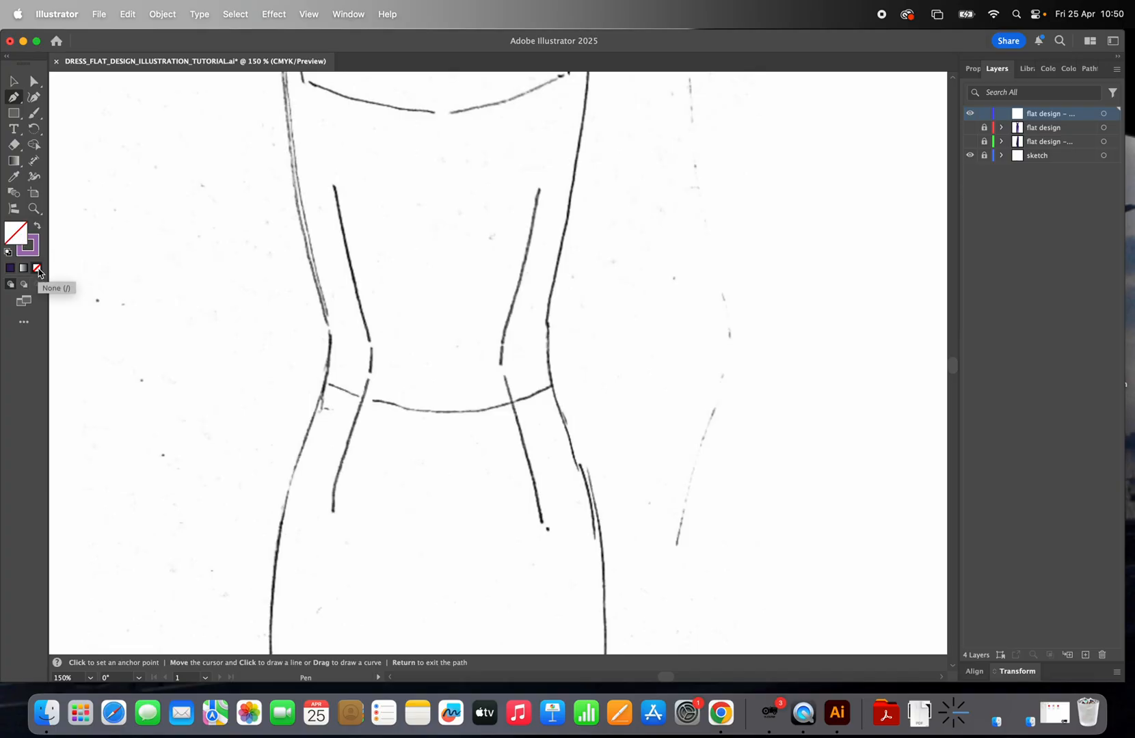
left_click(335, 185)
left_click(353, 270)
left_click(371, 348)
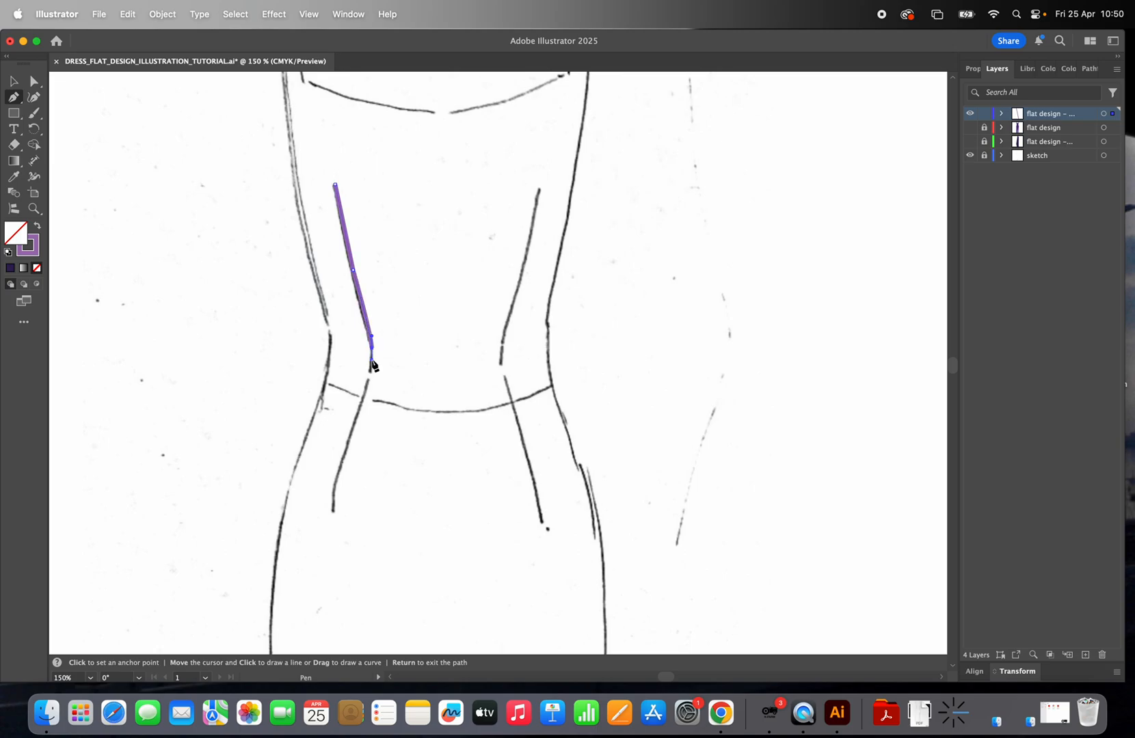
left_click(373, 374)
left_click(363, 398)
left_click(355, 420)
left_click_drag(332, 511, 332, 521)
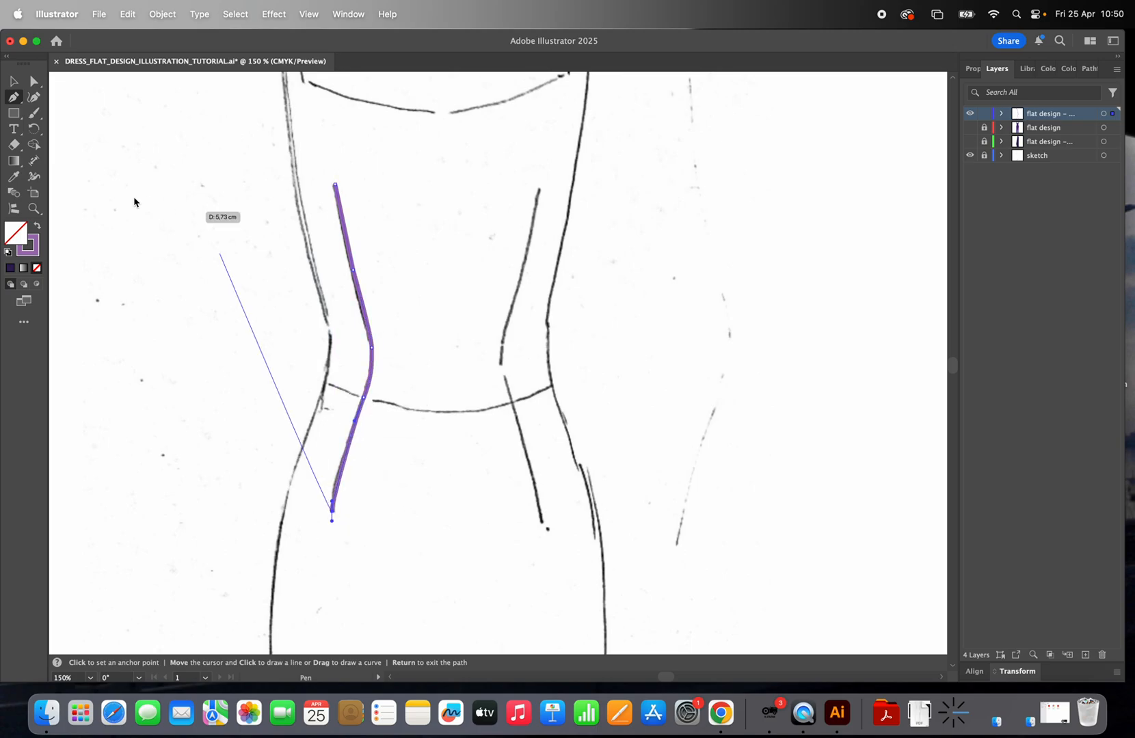
left_click(14, 81)
left_click(104, 168)
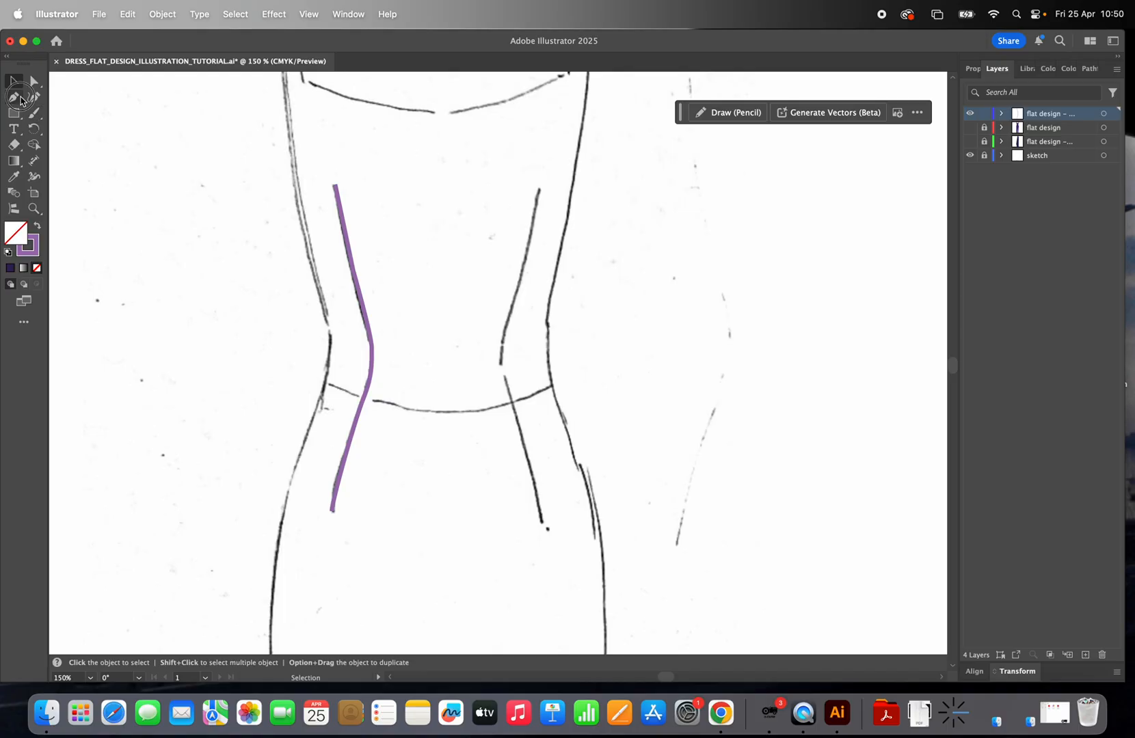
Step: Trace the sketch's right vertical seam from bust through waist to hip with the Pen tool
left_click(13, 96)
left_click(538, 188)
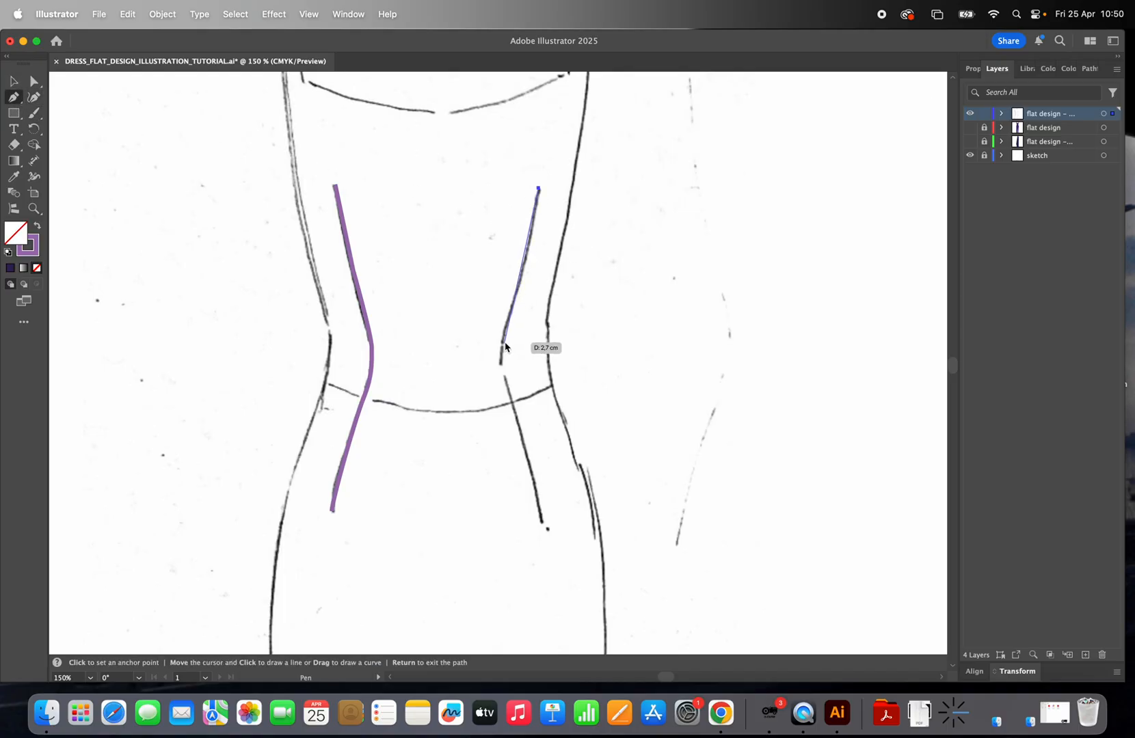
left_click_drag(504, 345, 521, 432)
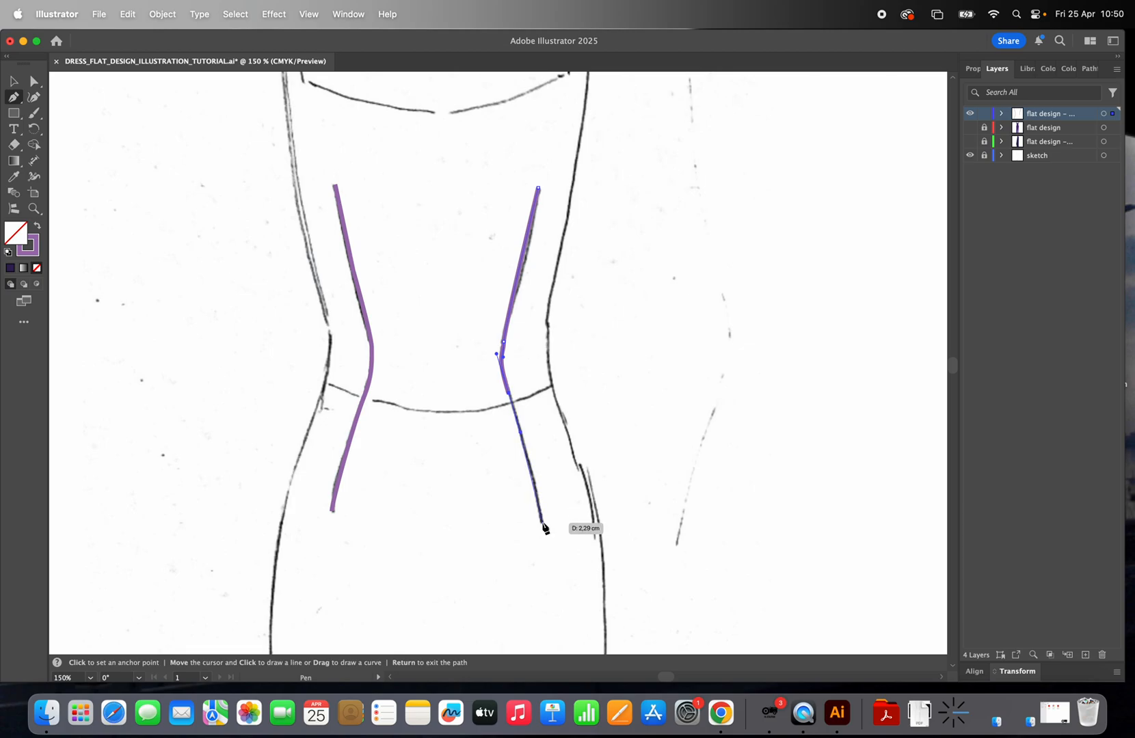
left_click(542, 521)
left_click(13, 83)
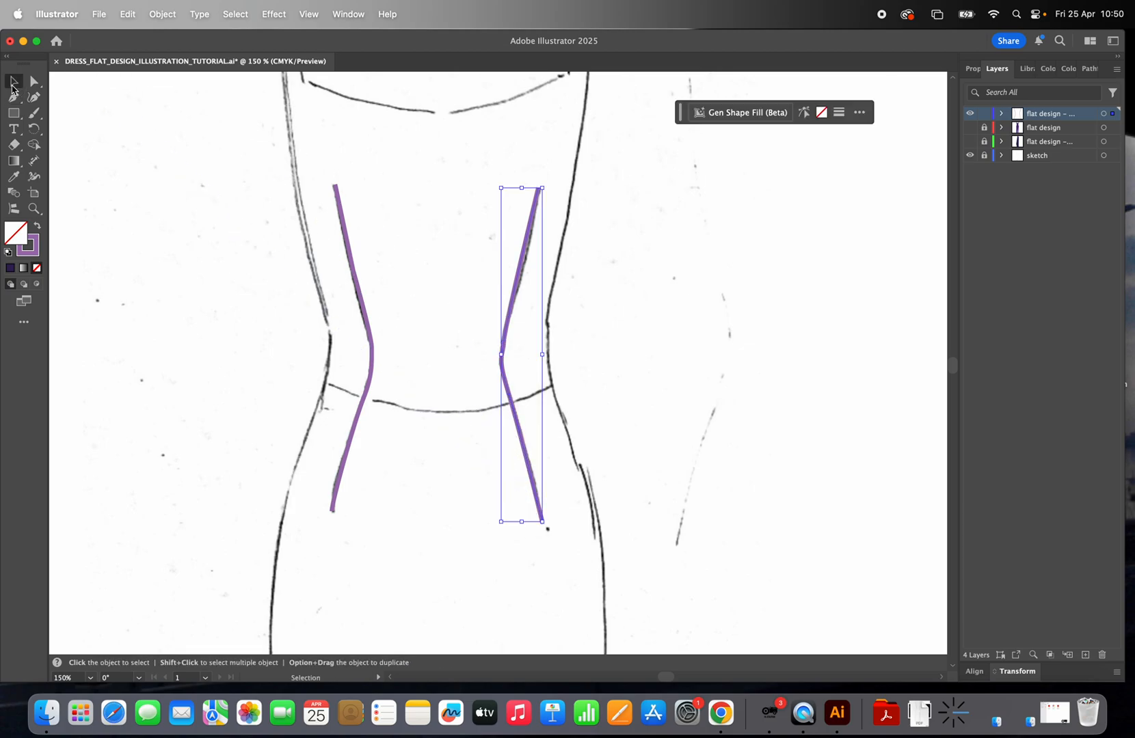
left_click(125, 179)
left_click(521, 277)
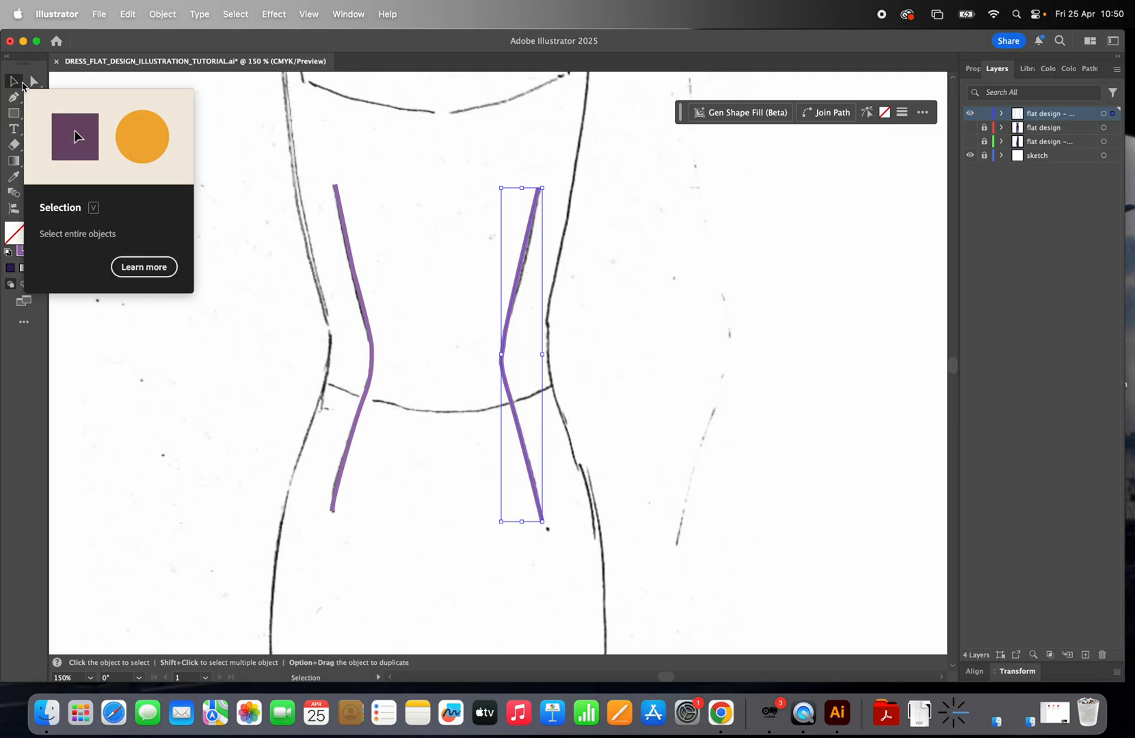
Step: Trace the curved waist seam from side to side with the Pen tool, and make the two hidden flat design layers visible again
left_click(13, 97)
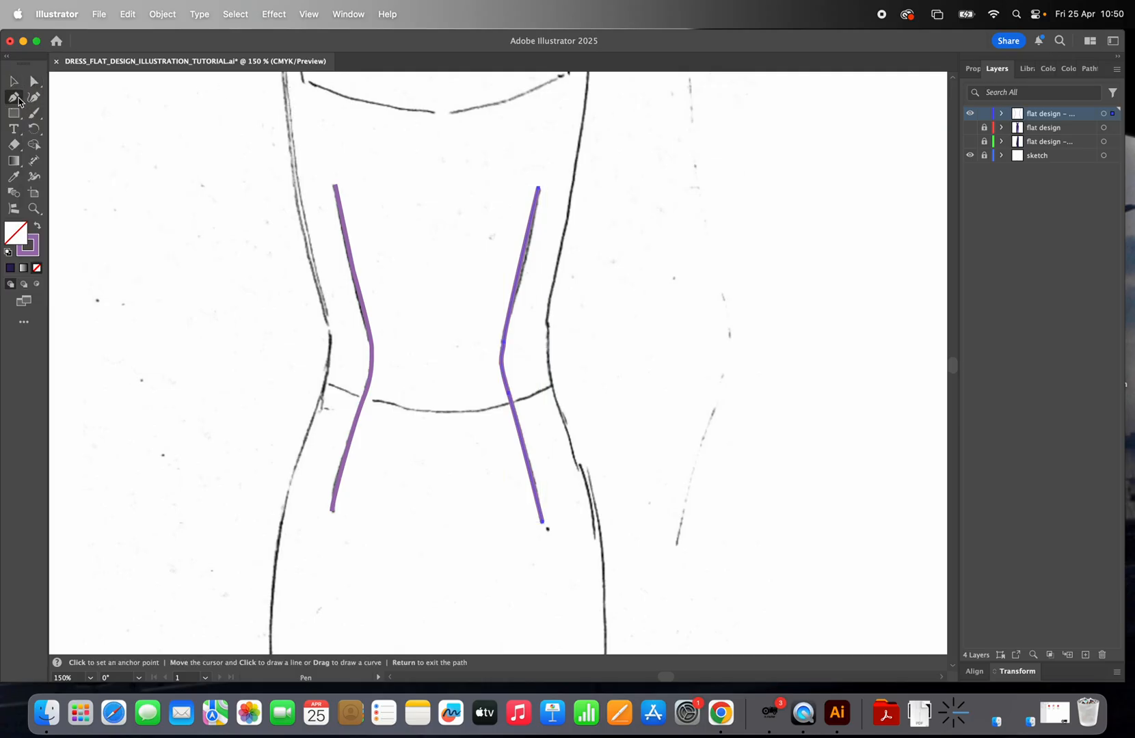
left_click(326, 382)
left_click_drag(439, 414, 492, 410)
left_click(552, 389)
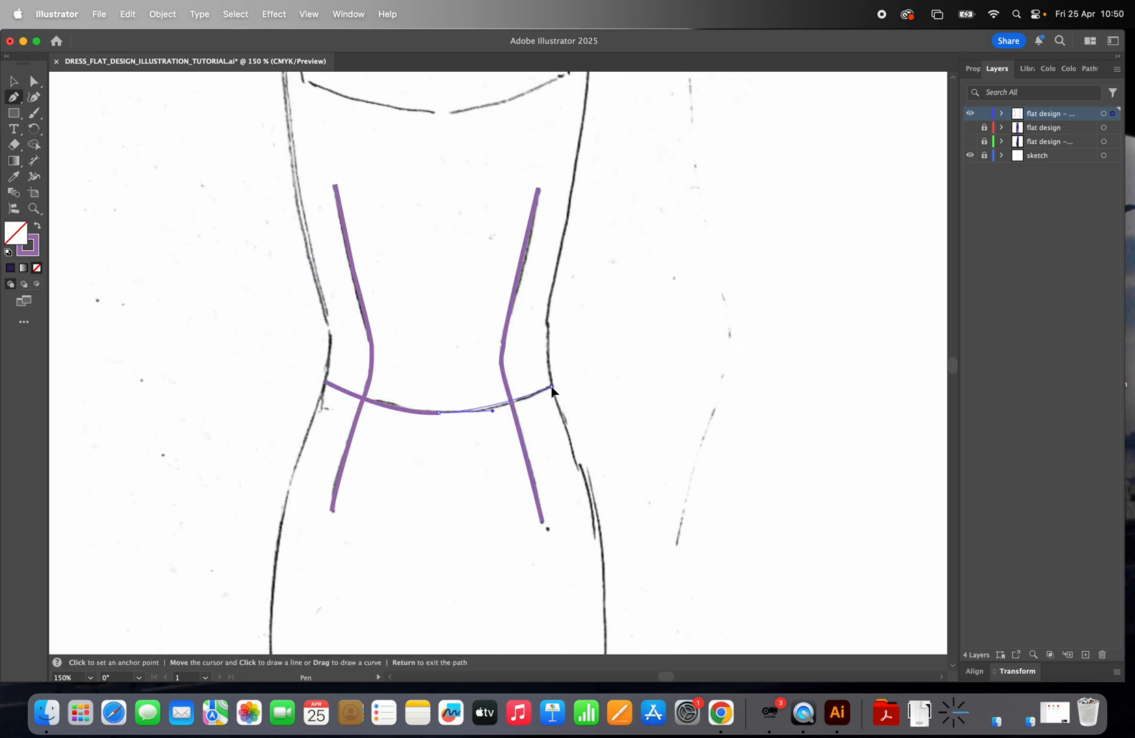
left_click(555, 386)
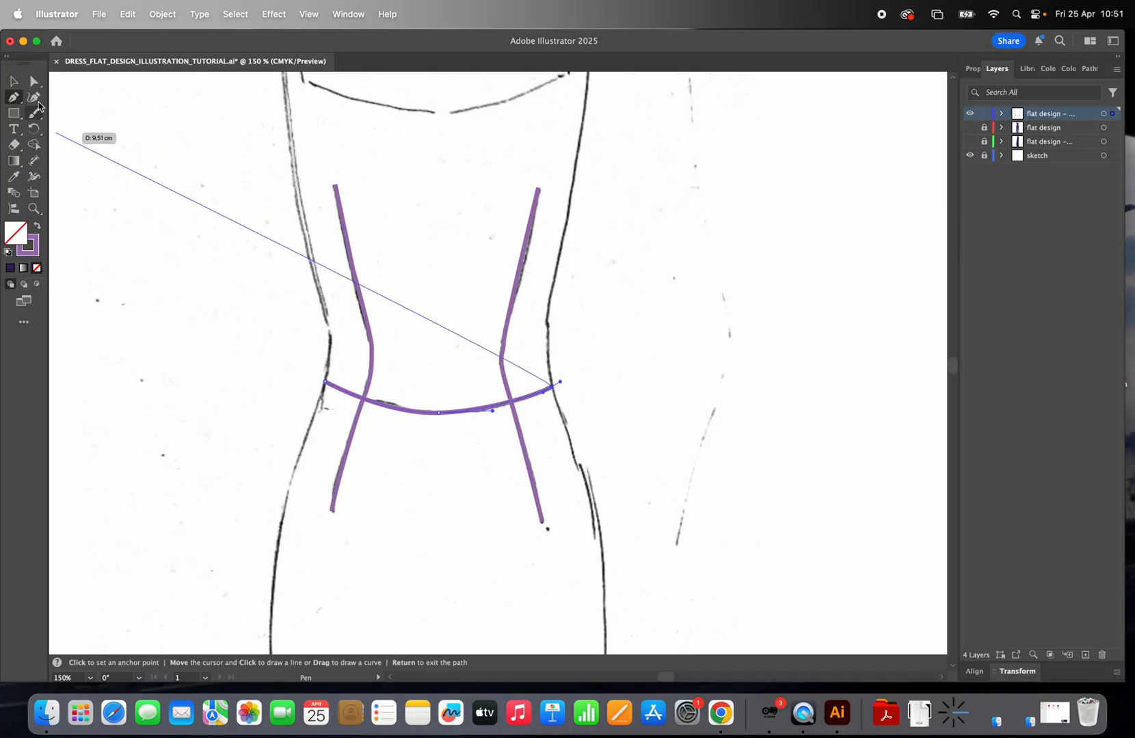
left_click(21, 87)
left_click(140, 192)
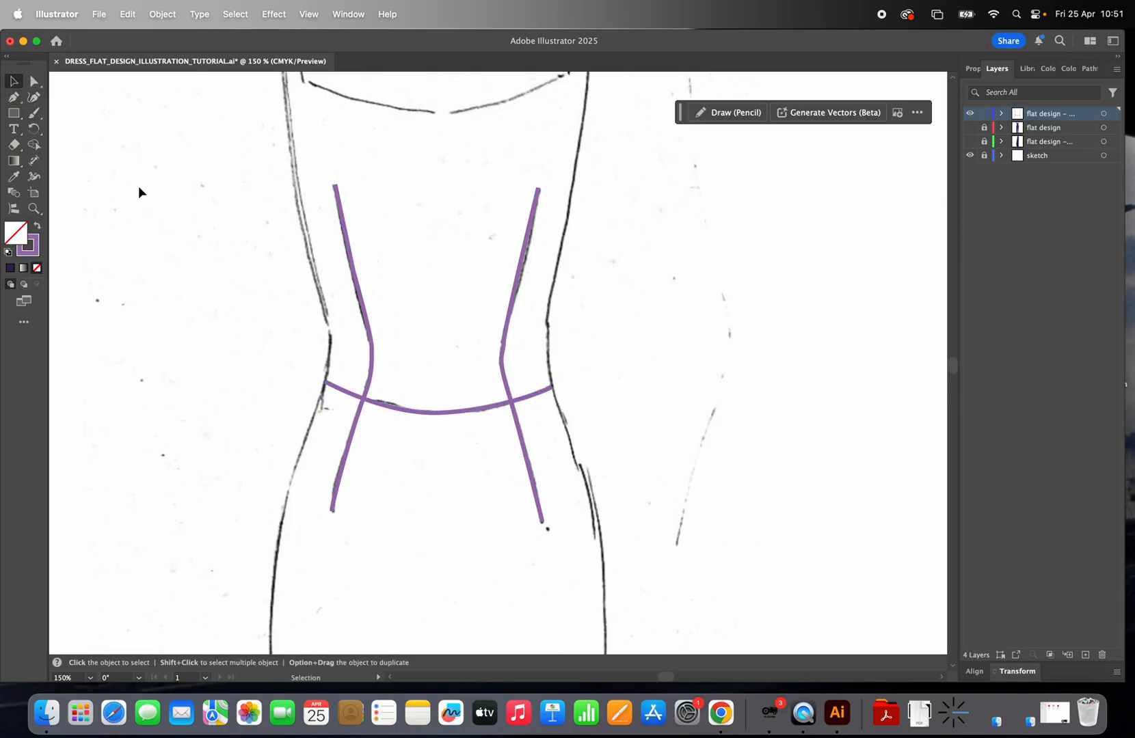
left_click(969, 128)
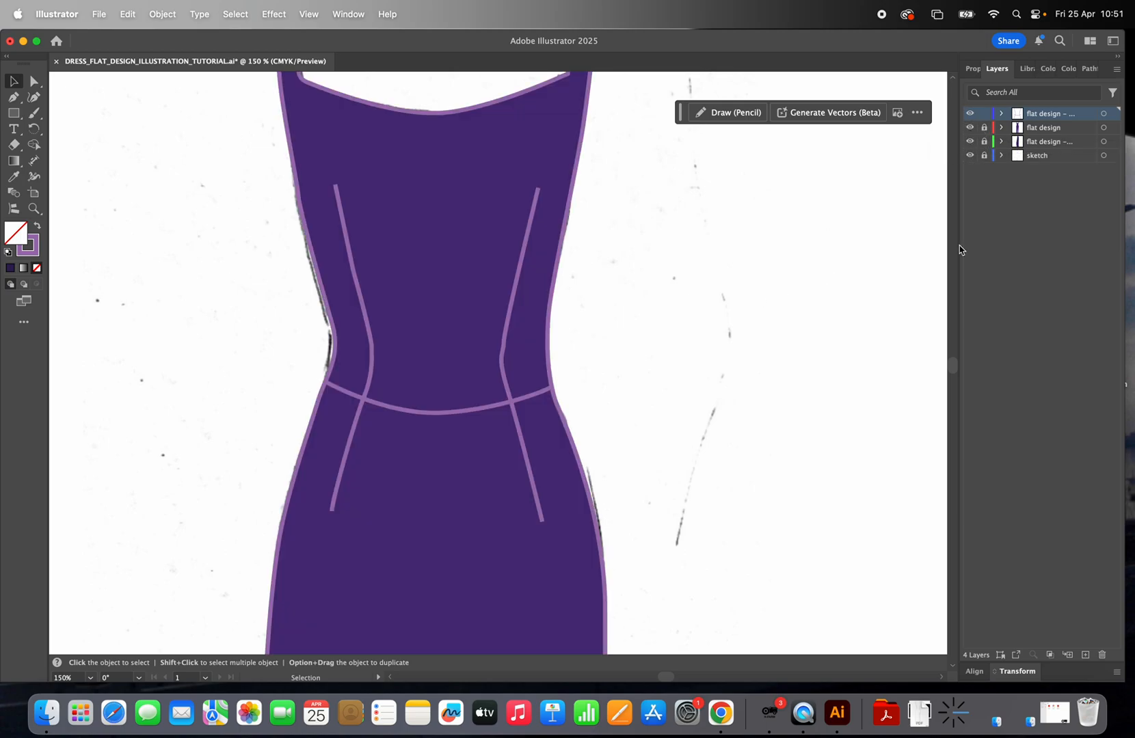
Step: Hide the sketch layer so only the flat design layers are displayed
left_click(969, 157)
key("super+0")
scroll(788, 281, "down", 3)
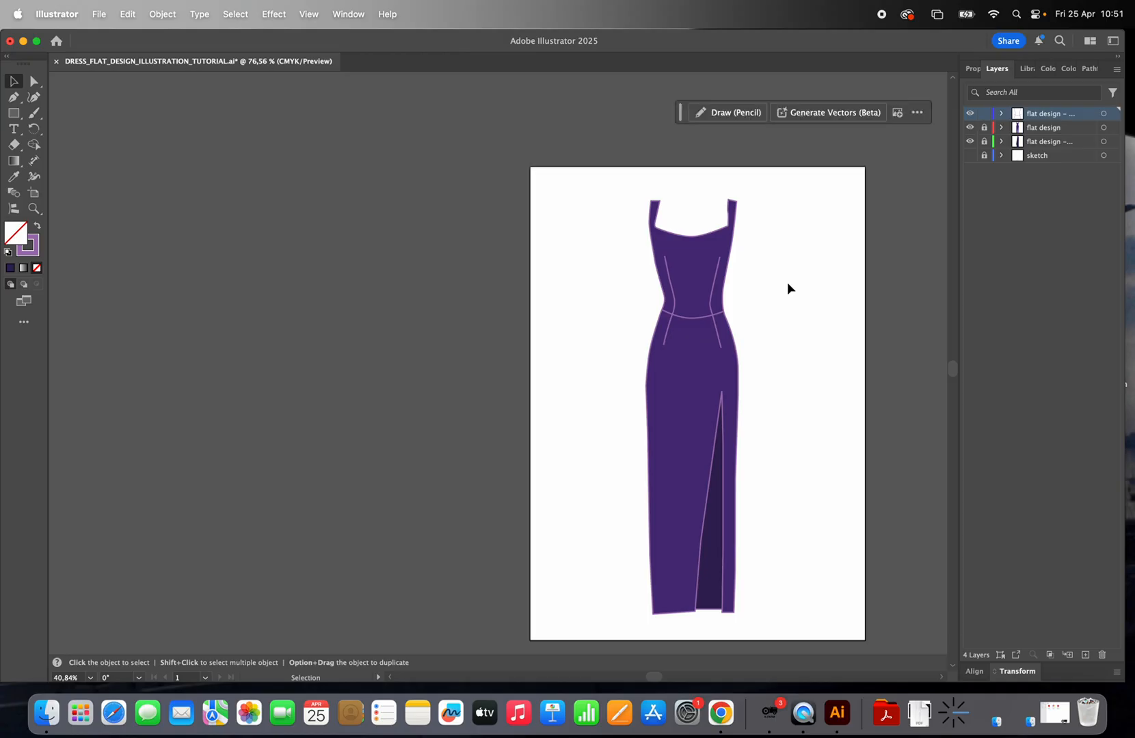
scroll(787, 282, "right", 5)
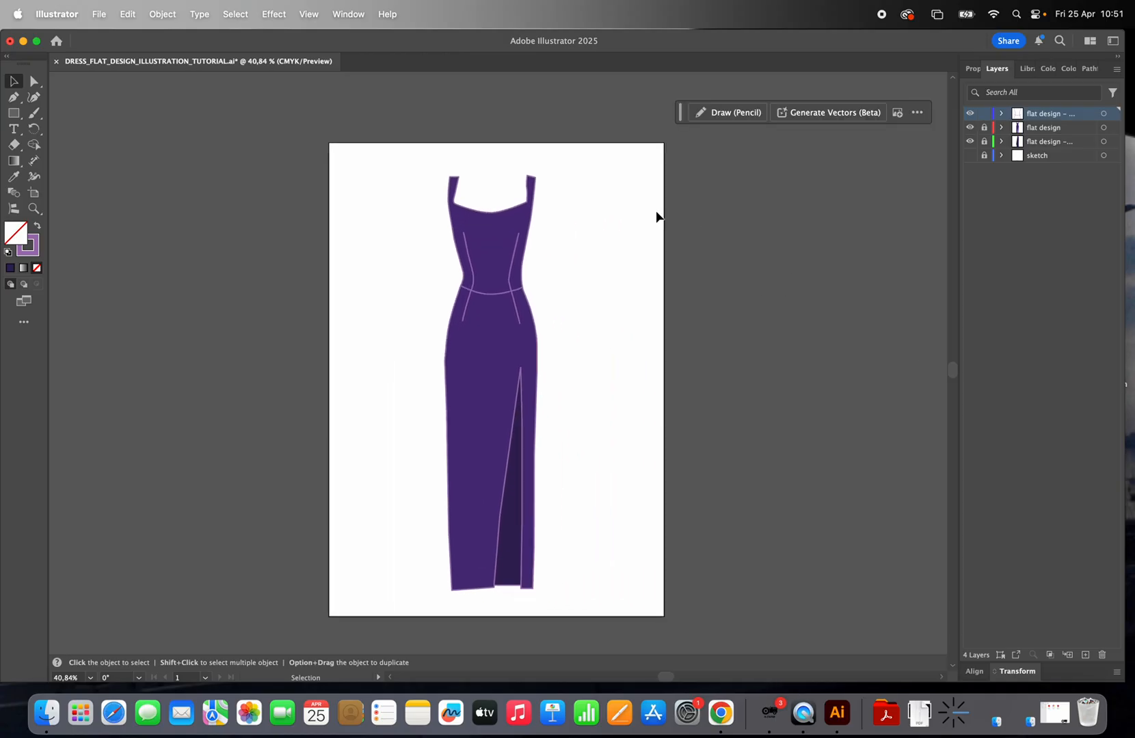
Step: Select the curved waist seam line on the dress
left_click(34, 208)
left_click(520, 330)
left_click(510, 364)
left_click(491, 355)
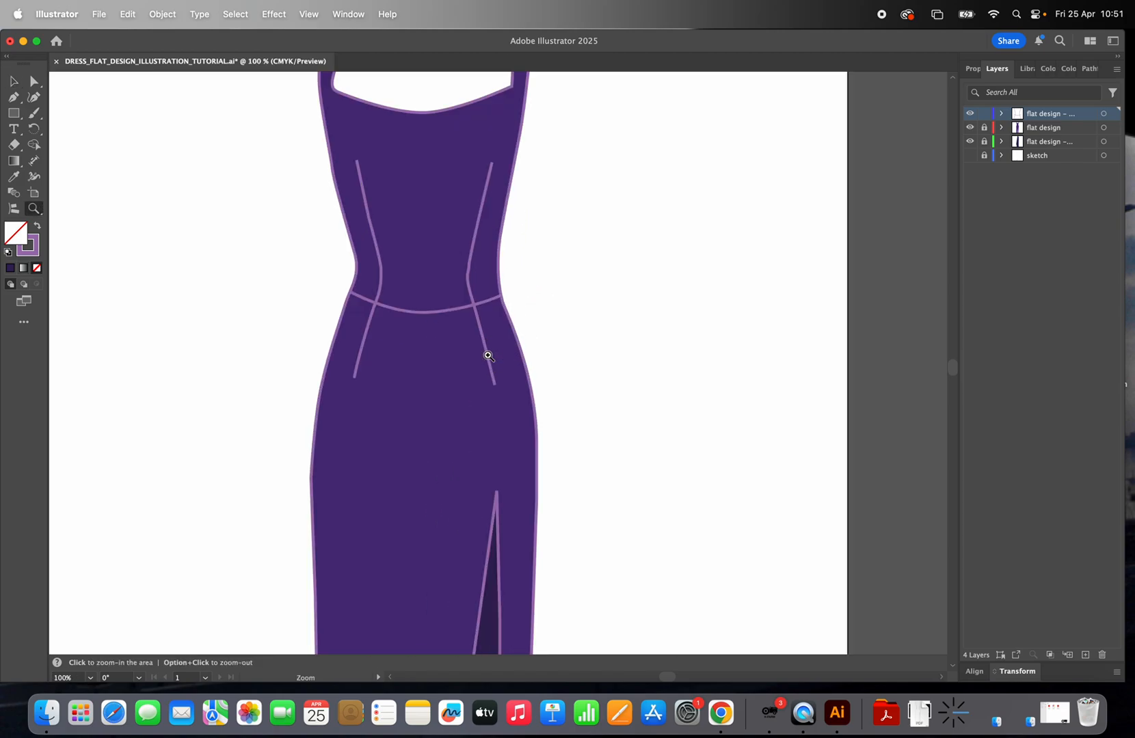
key("v")
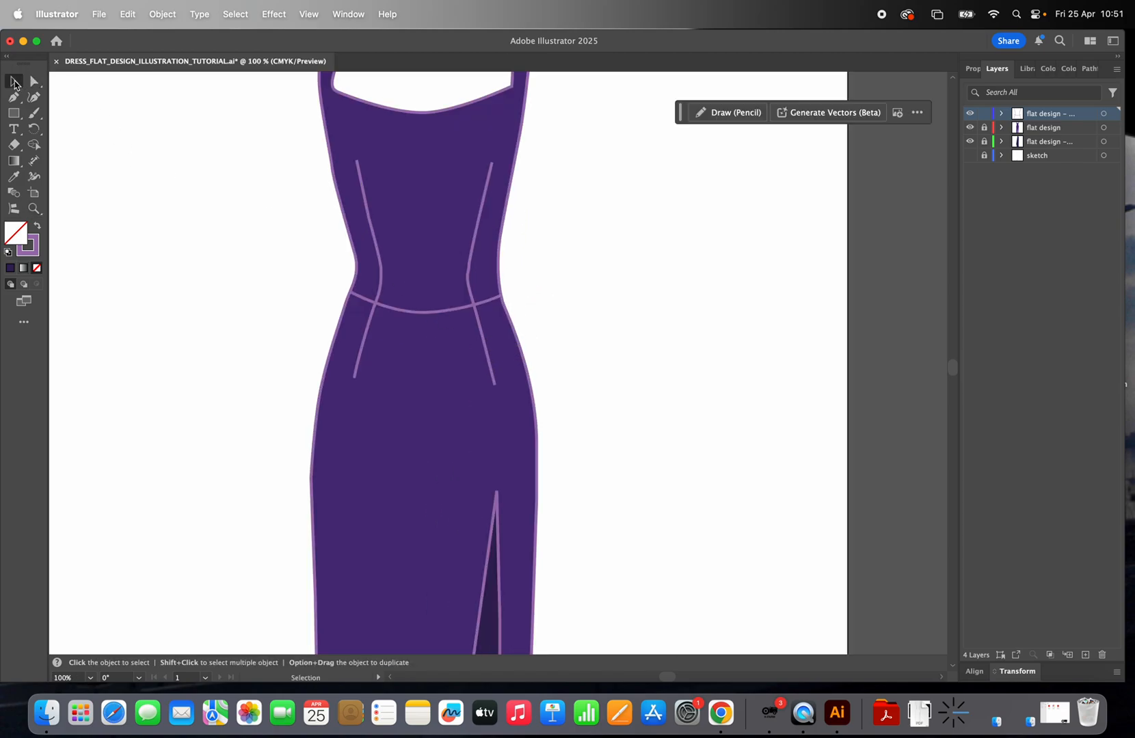
left_click(400, 311)
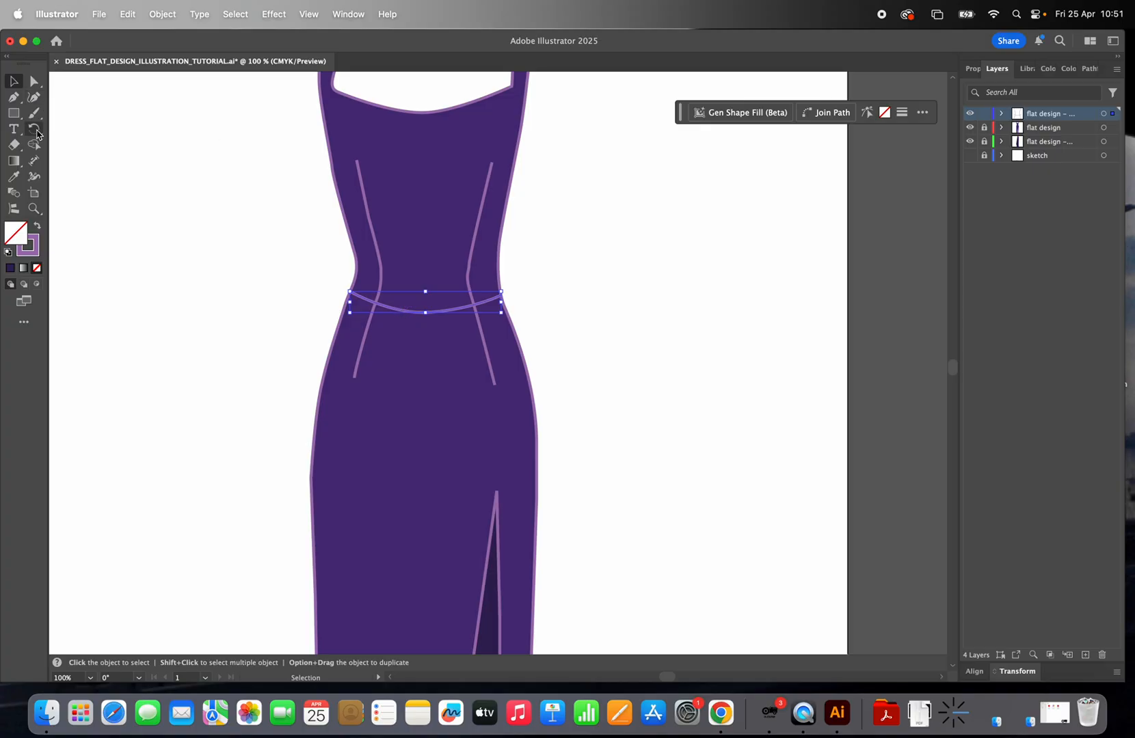
Step: Add a text note beside the dress reading "COMMAND+C" and "COMMAND+V" on two lines, and delete it again
left_click(14, 129)
left_click_drag(579, 225, 827, 408)
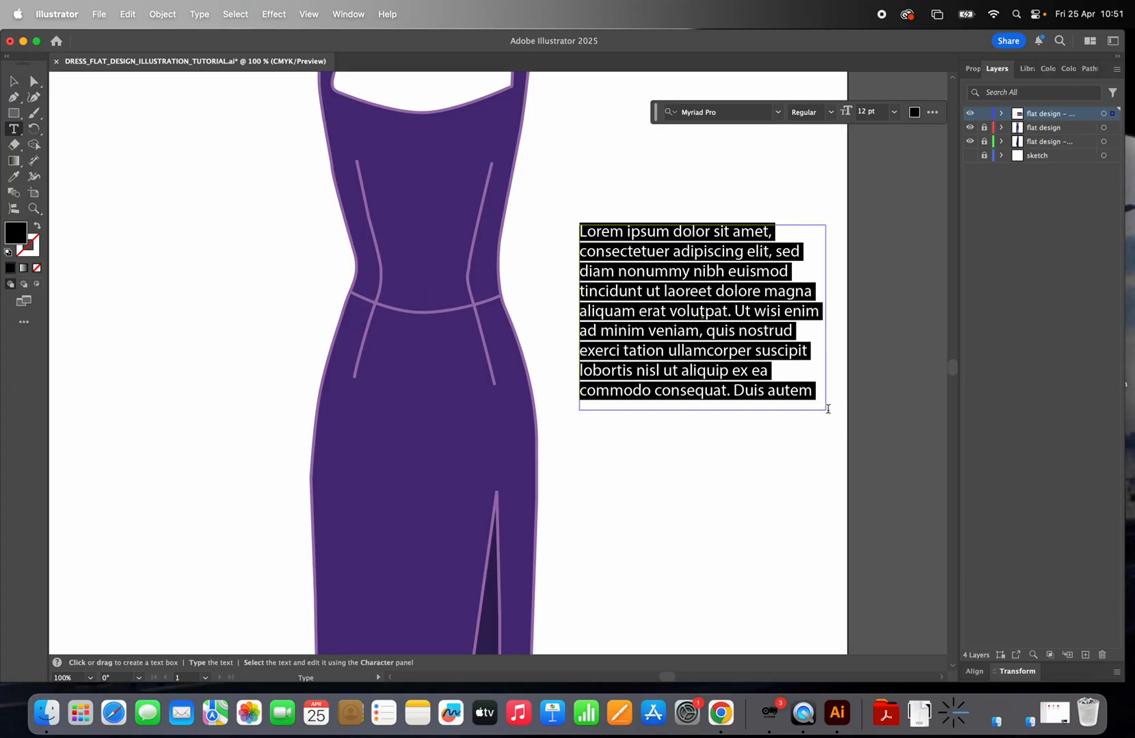
type("COMAN")
key("BackSpace")
key("BackSpace")
type("MAND")
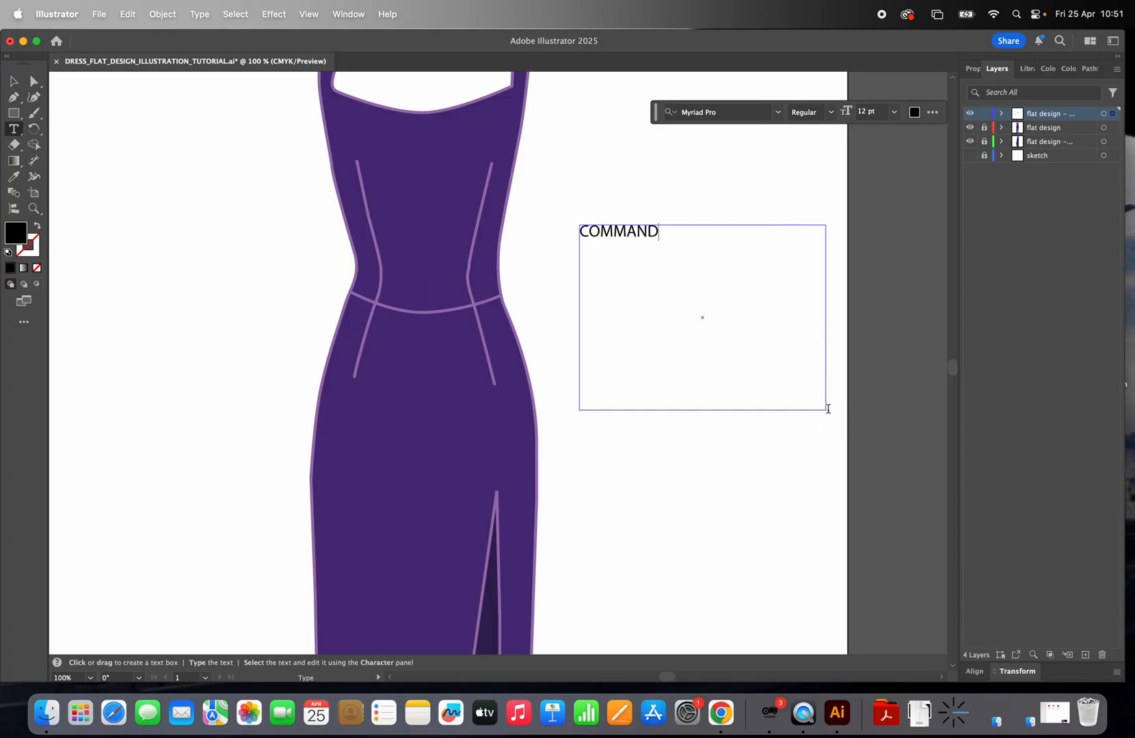
type("+C")
key("Return")
type("COMMAND")
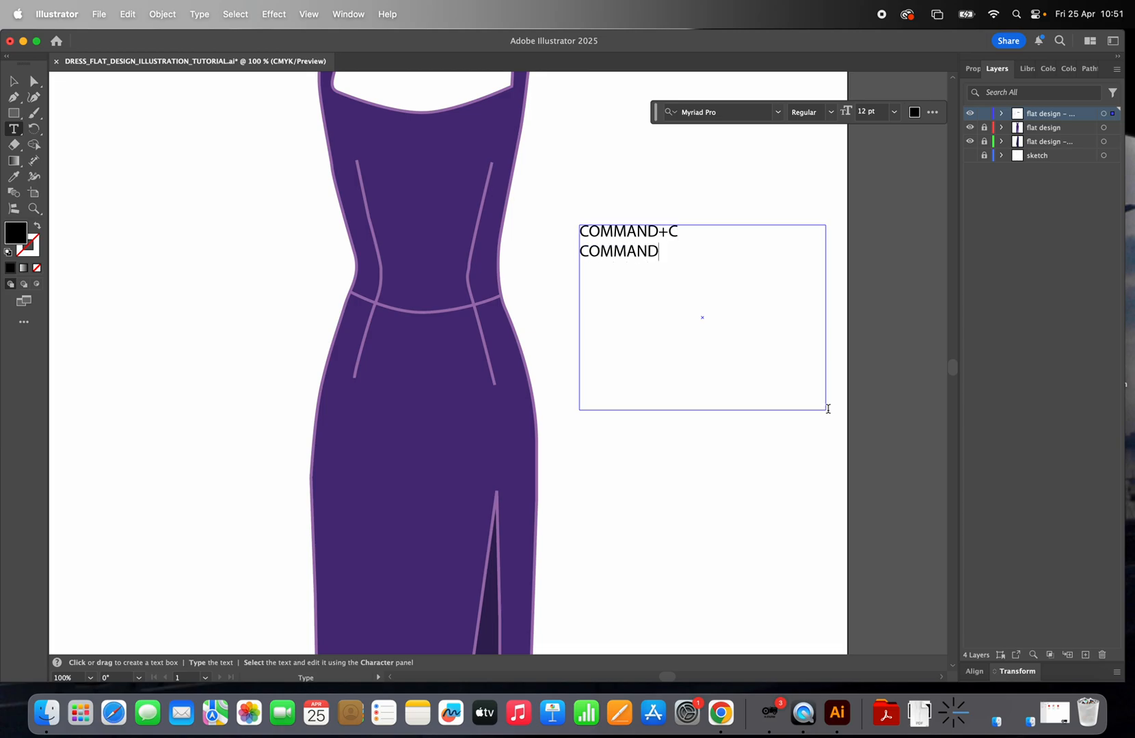
type("+V")
left_click(12, 85)
key("BackSpace")
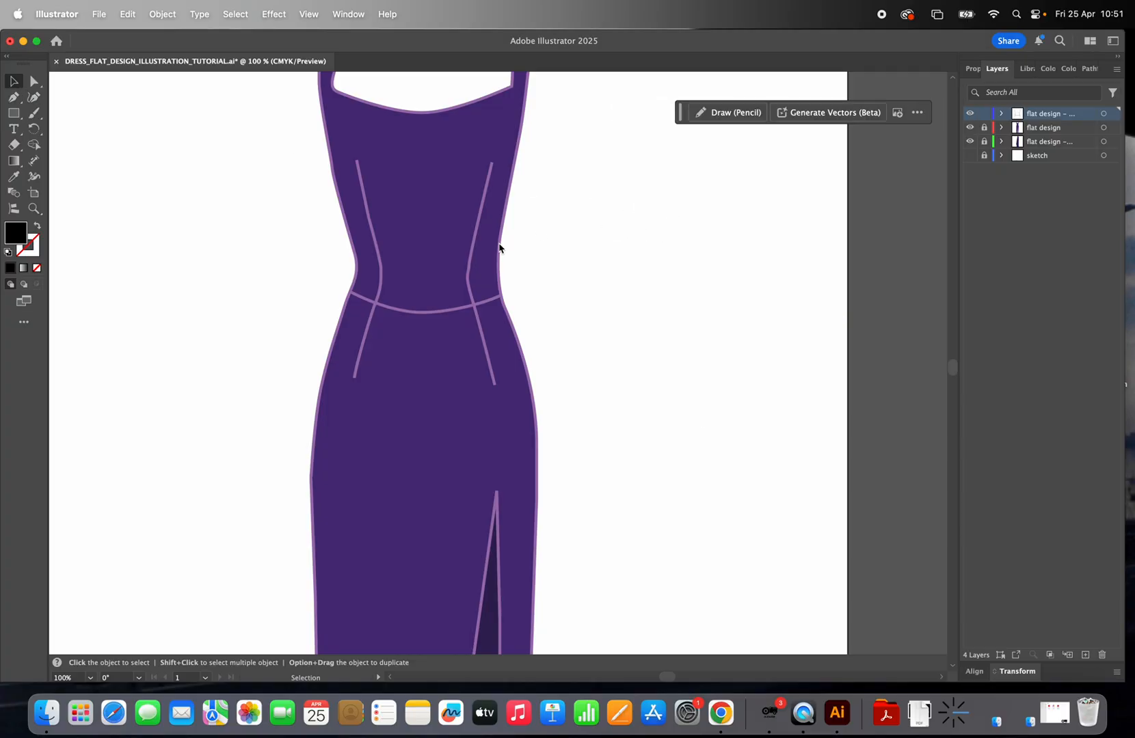
Step: Duplicate the curved waist seam and place the copy just above the original line, parallel to it
left_click(444, 312)
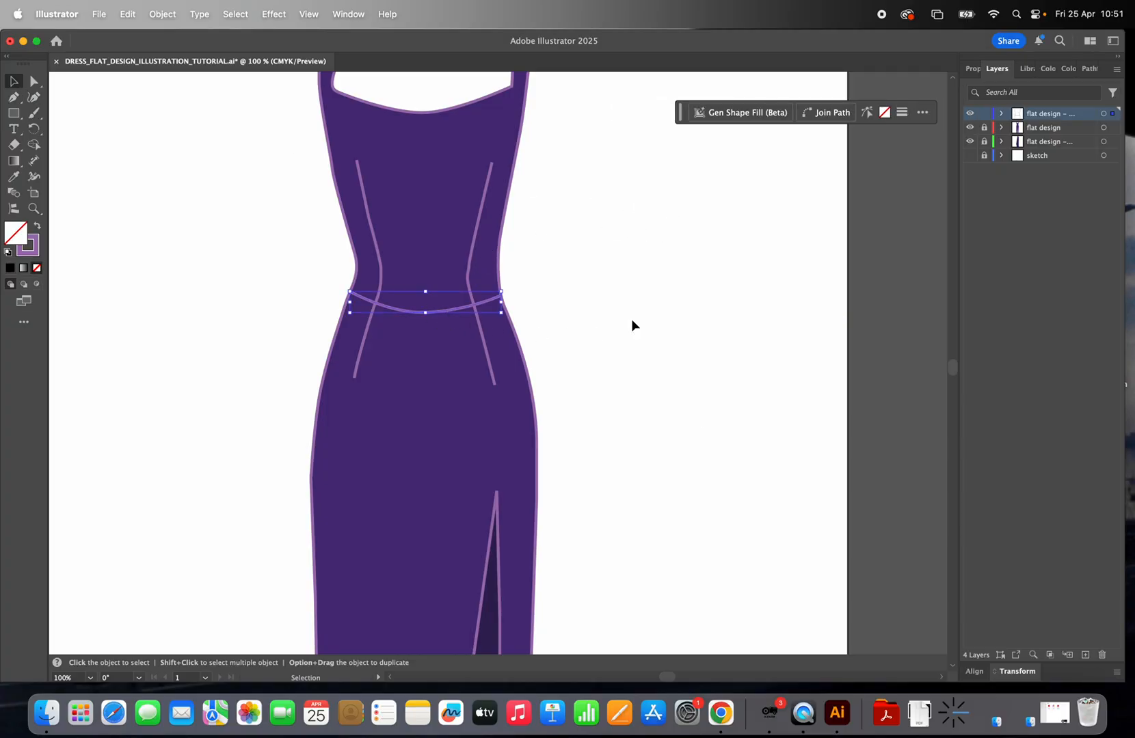
key("super+c")
key("super+v")
left_click(578, 322)
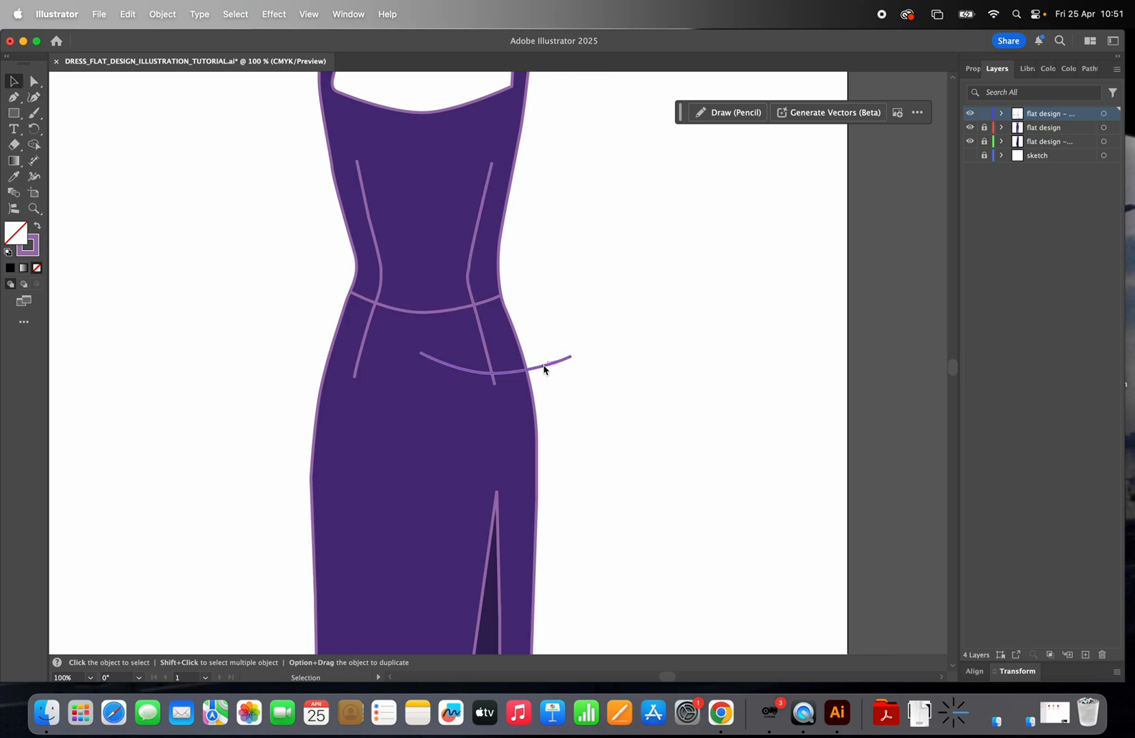
mouse_move(540, 369)
left_mouse_down()
mouse_move(458, 297)
mouse_move(466, 286)
mouse_move(477, 301)
left_mouse_up()
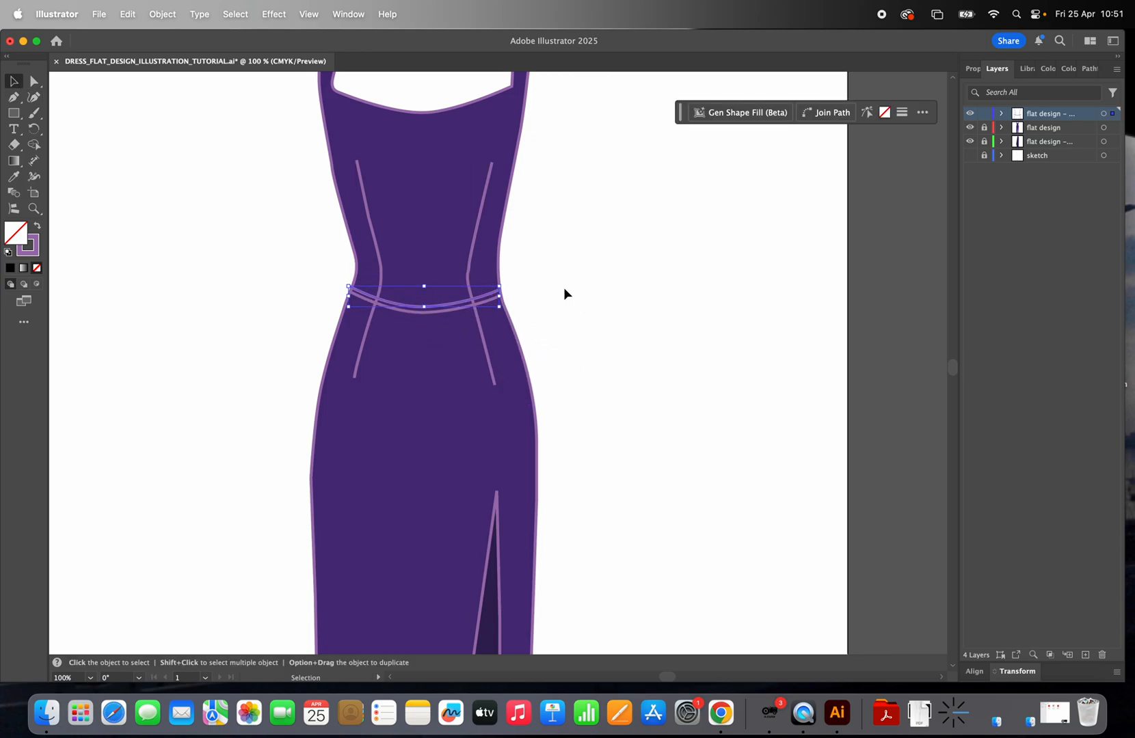
left_click(587, 284)
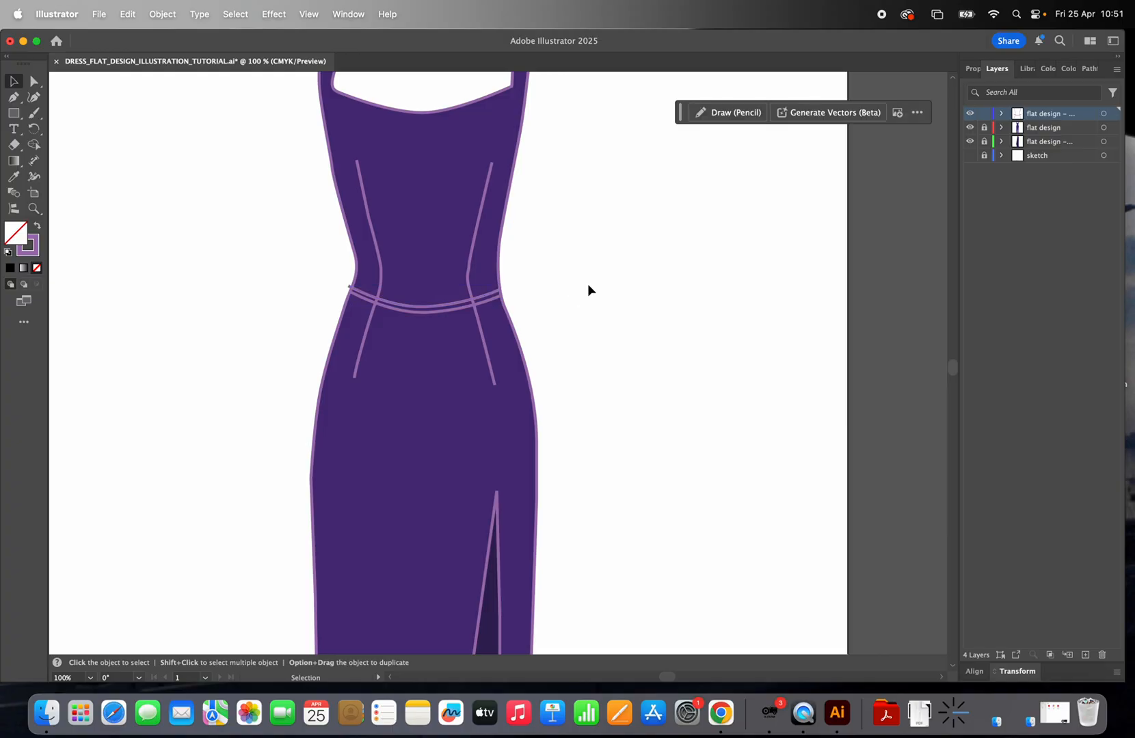
Step: Turn the upper waist line's stroke into a dashed line with 3 pt dashes and 3 pt gaps, filling two dash-gap pairs
left_click(492, 298)
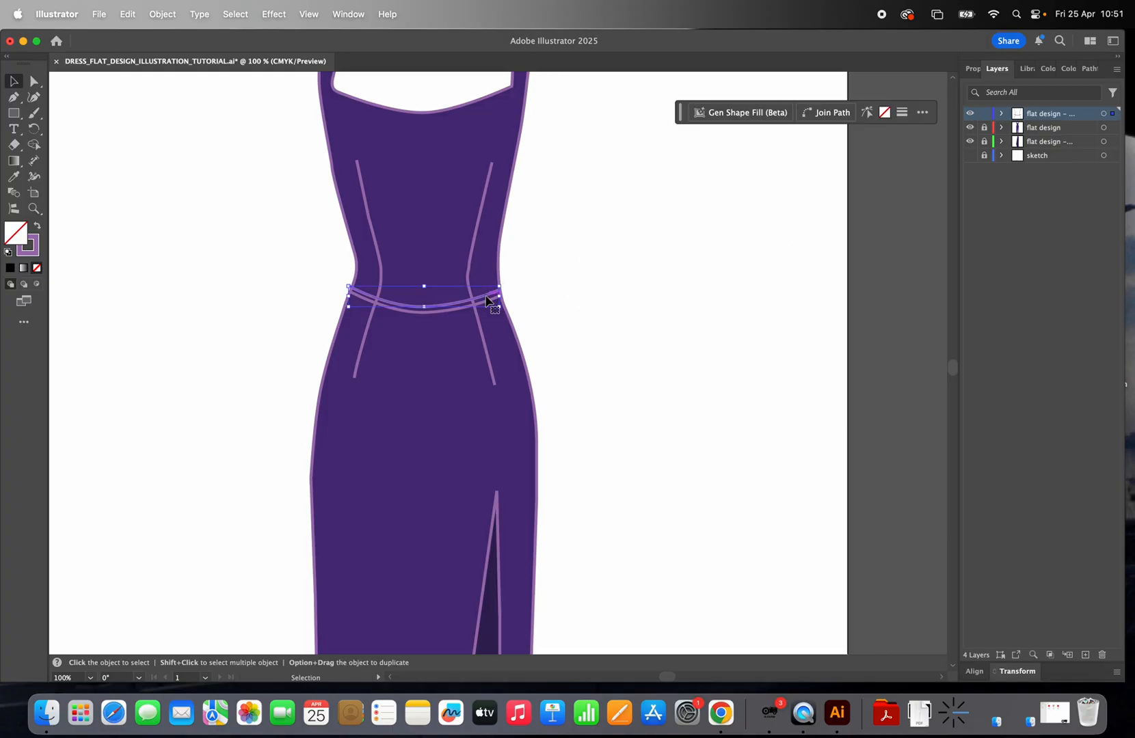
left_click(973, 68)
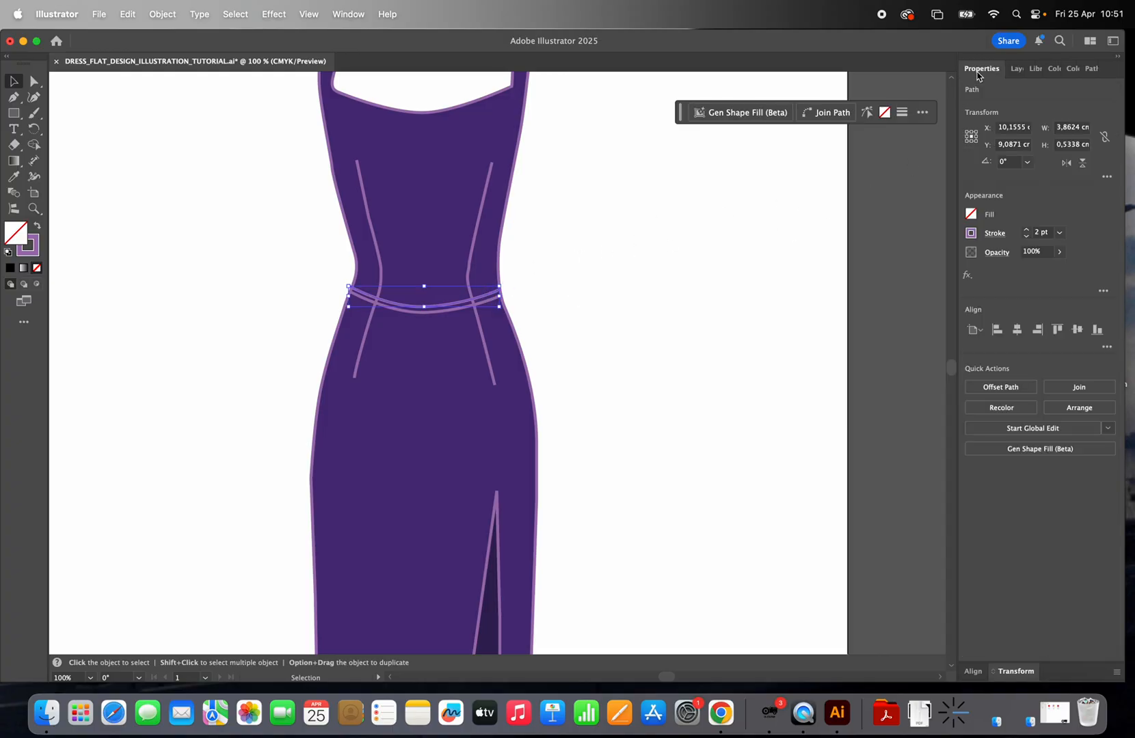
left_click(995, 234)
left_click(862, 328)
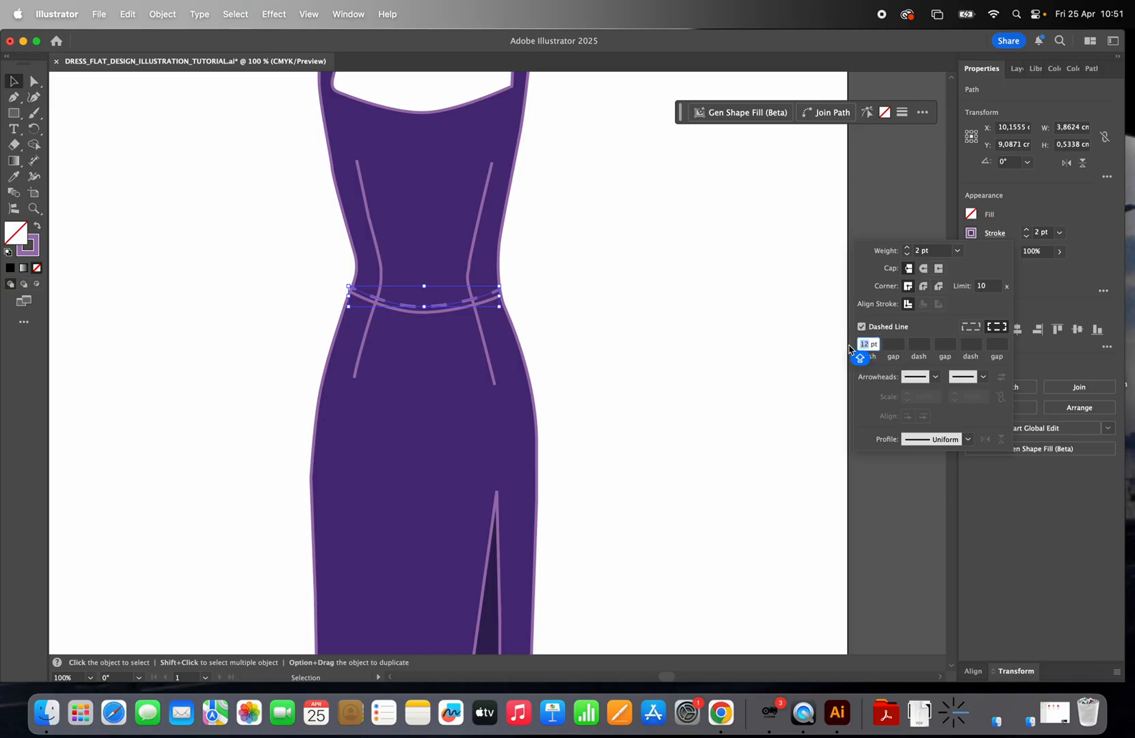
type("3")
left_click(904, 347)
type("3")
key("Tab")
type("3")
left_click(943, 345)
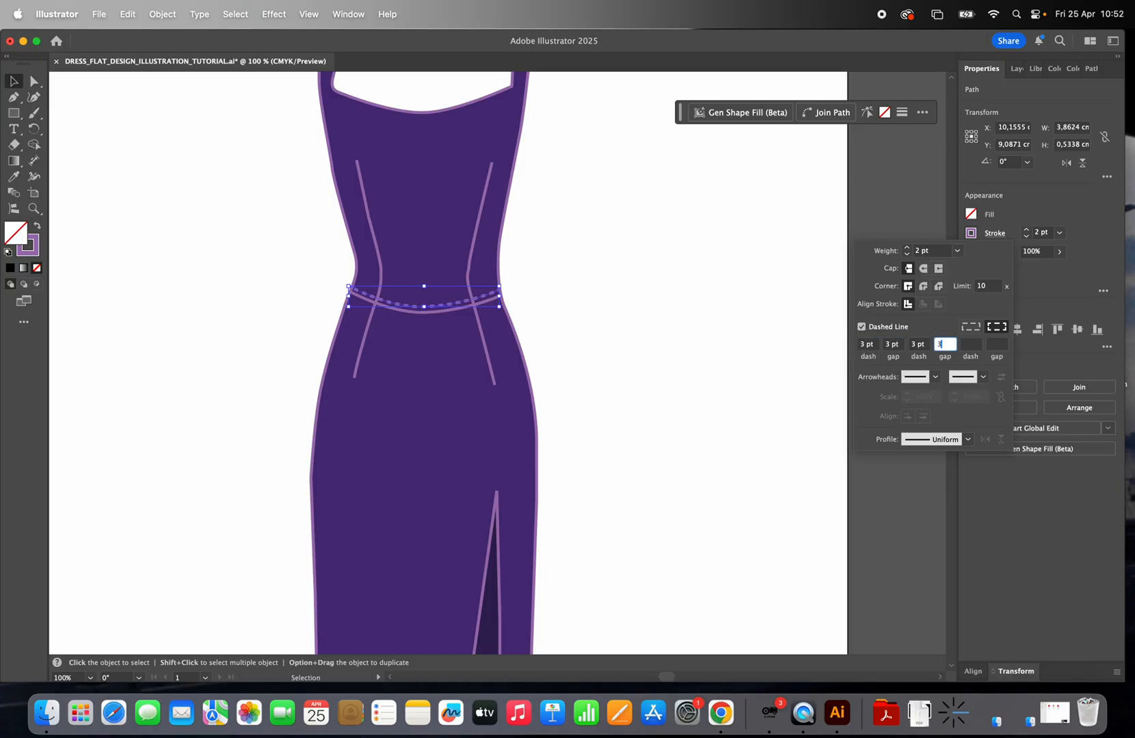
Step: Give the dashed waist line round caps and shift it slightly to the right between the dress's side edges
left_click(922, 269)
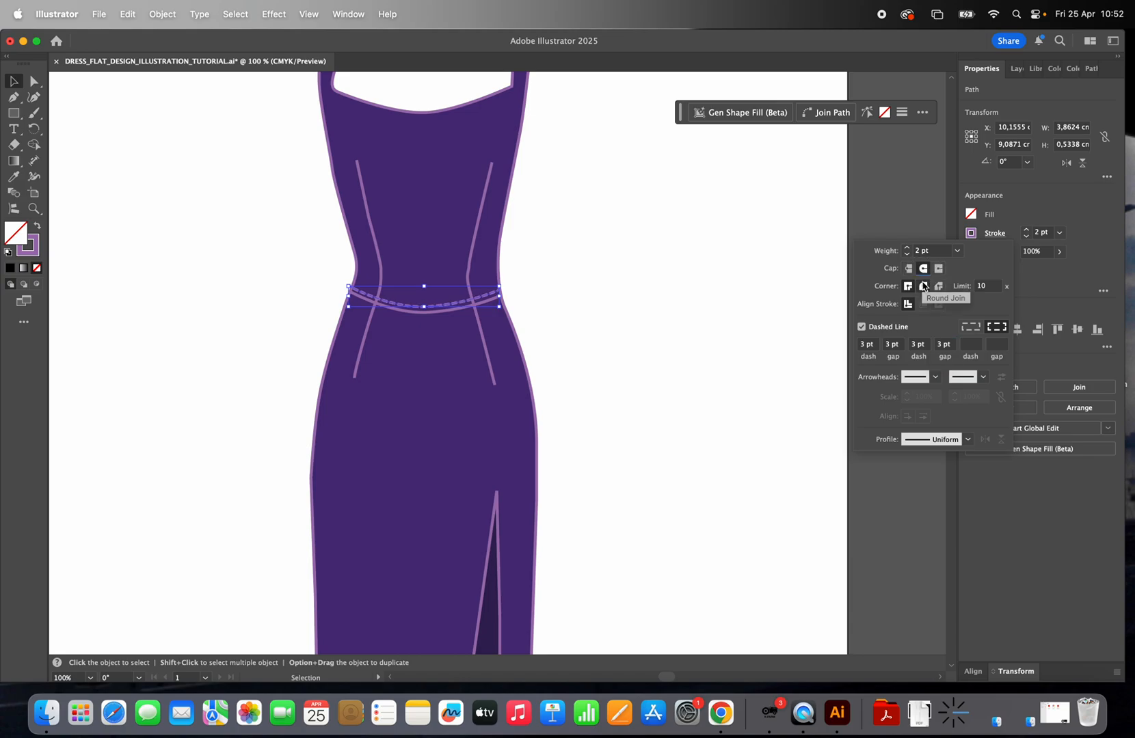
left_click(771, 347)
left_click(761, 352)
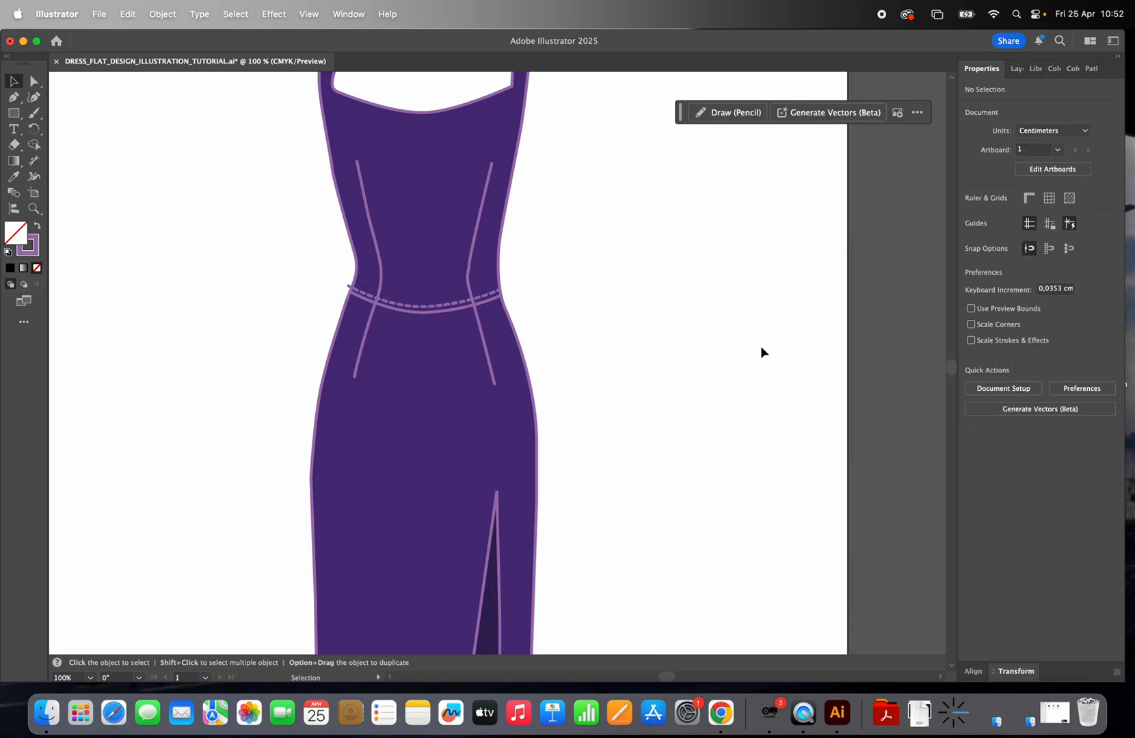
left_click(499, 294)
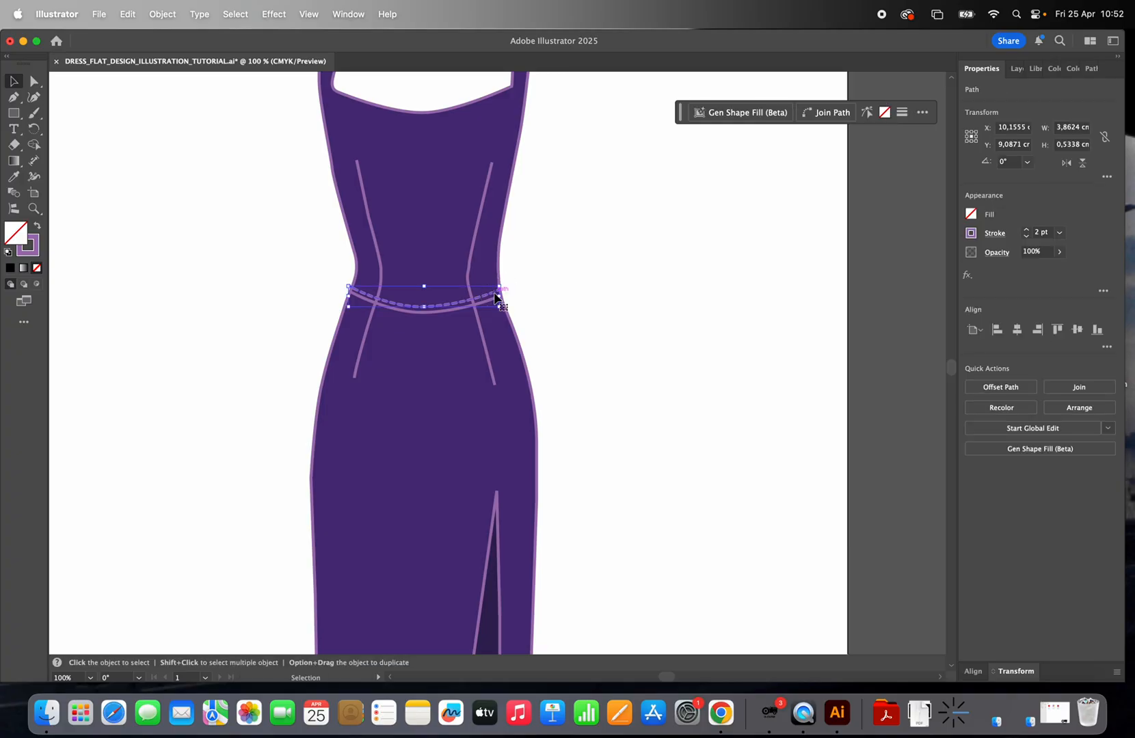
left_click(572, 278)
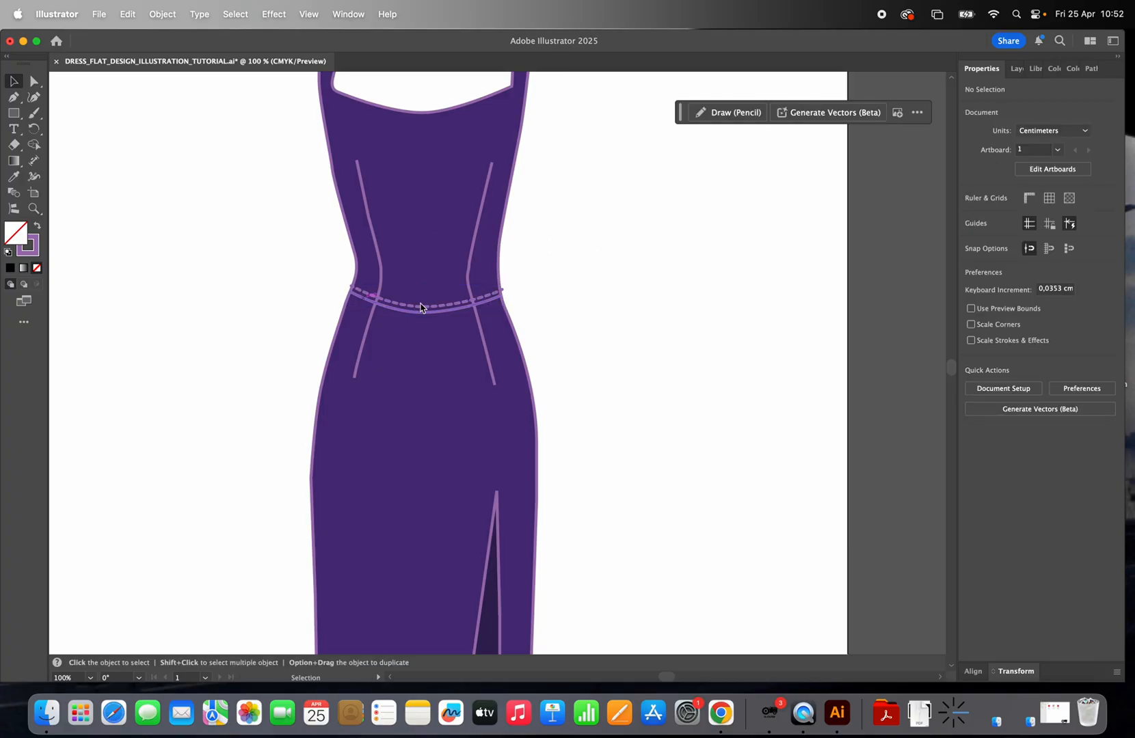
Step: Check the whole dress on the artboard and save the document under its existing name
left_click(34, 209)
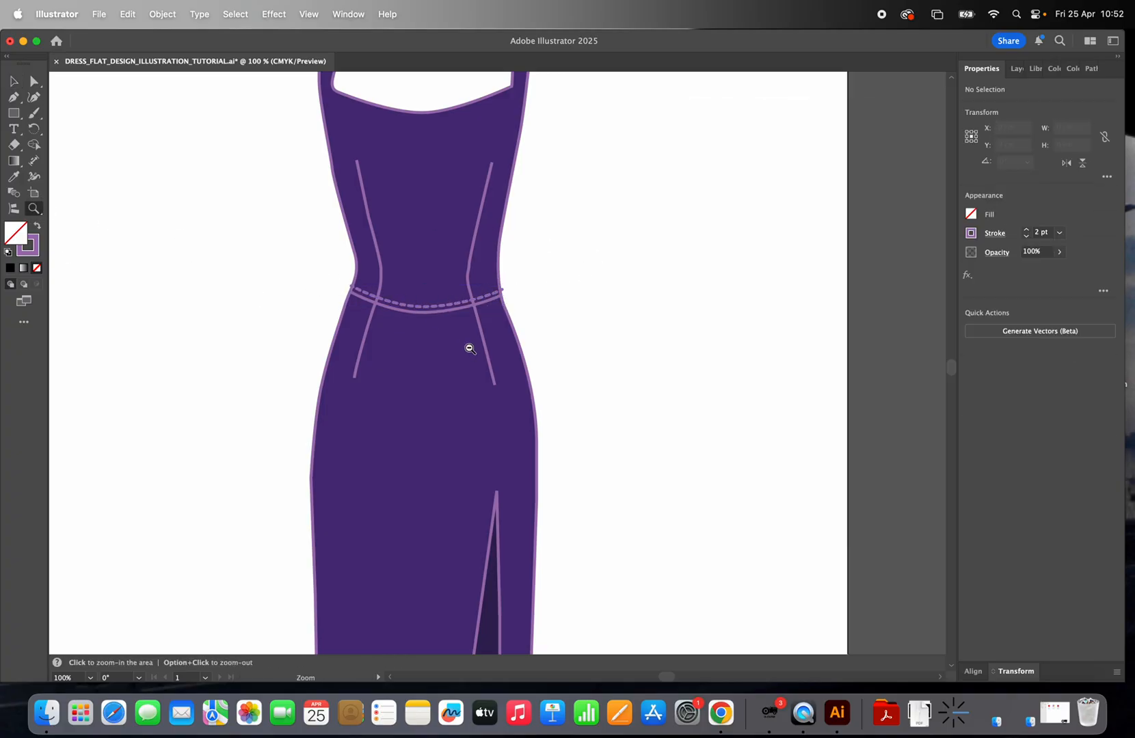
left_click(456, 372, "alt")
left_click(457, 372, "alt")
left_click(458, 374, "alt")
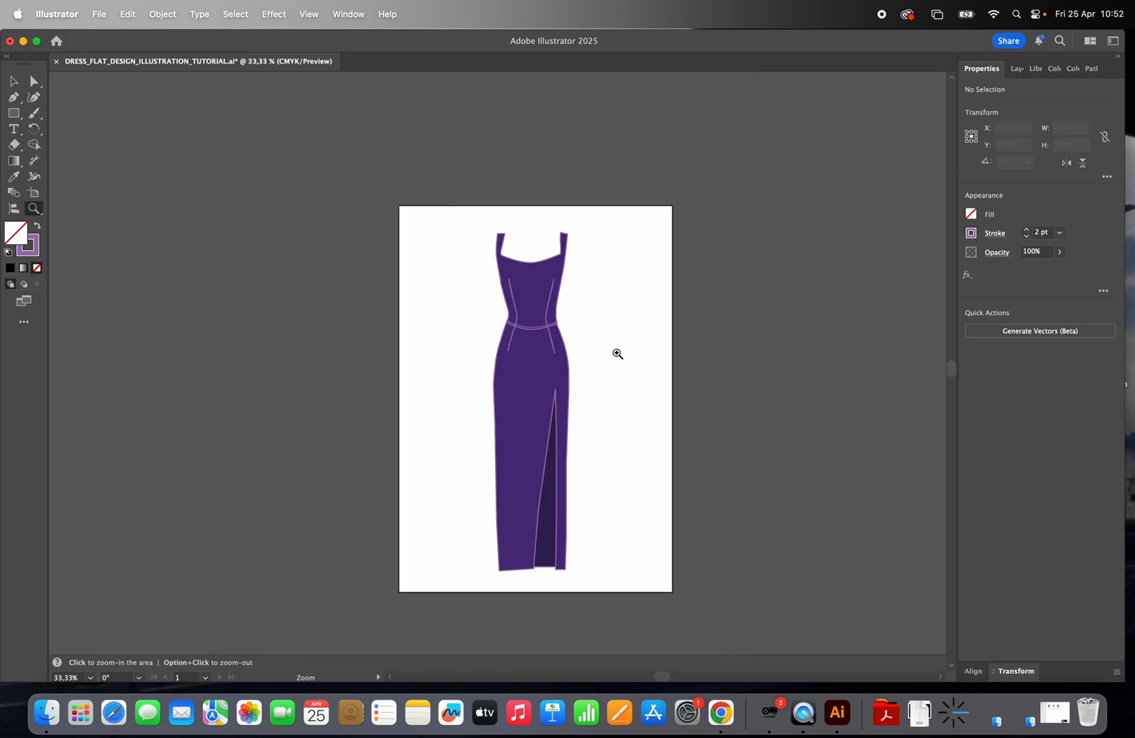
scroll(617, 354, "right", 3)
scroll(617, 354, "down", 2)
left_click(499, 265)
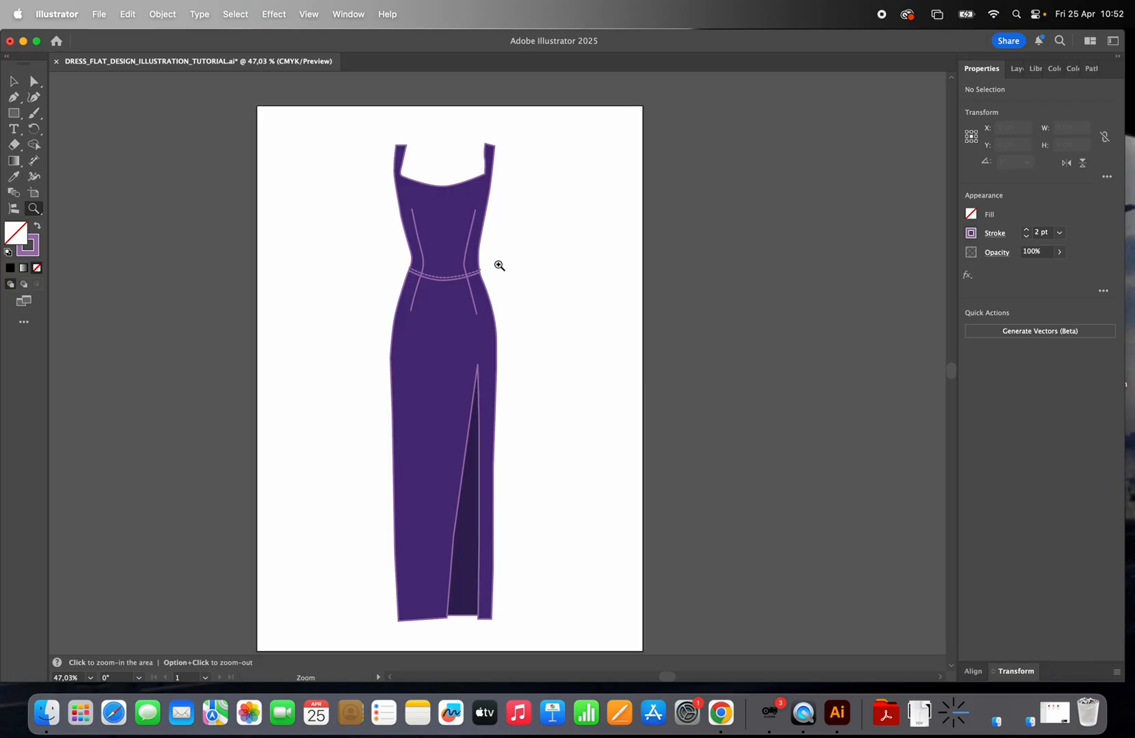
left_click(99, 14)
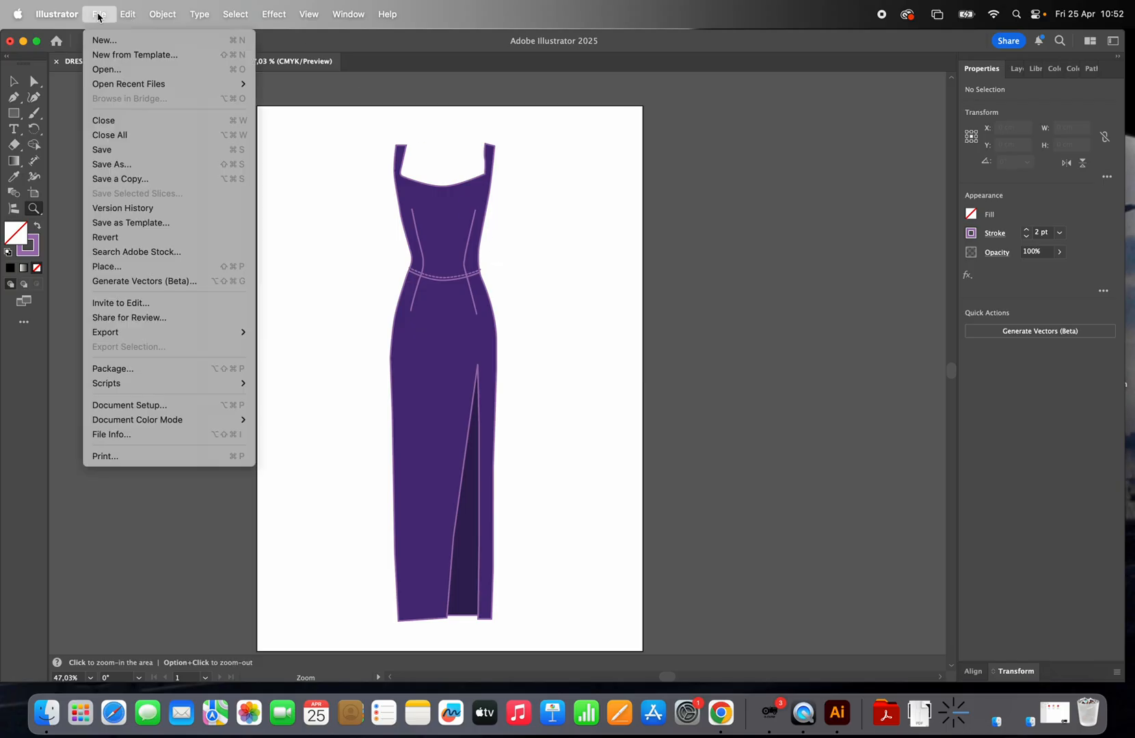
left_click(142, 151)
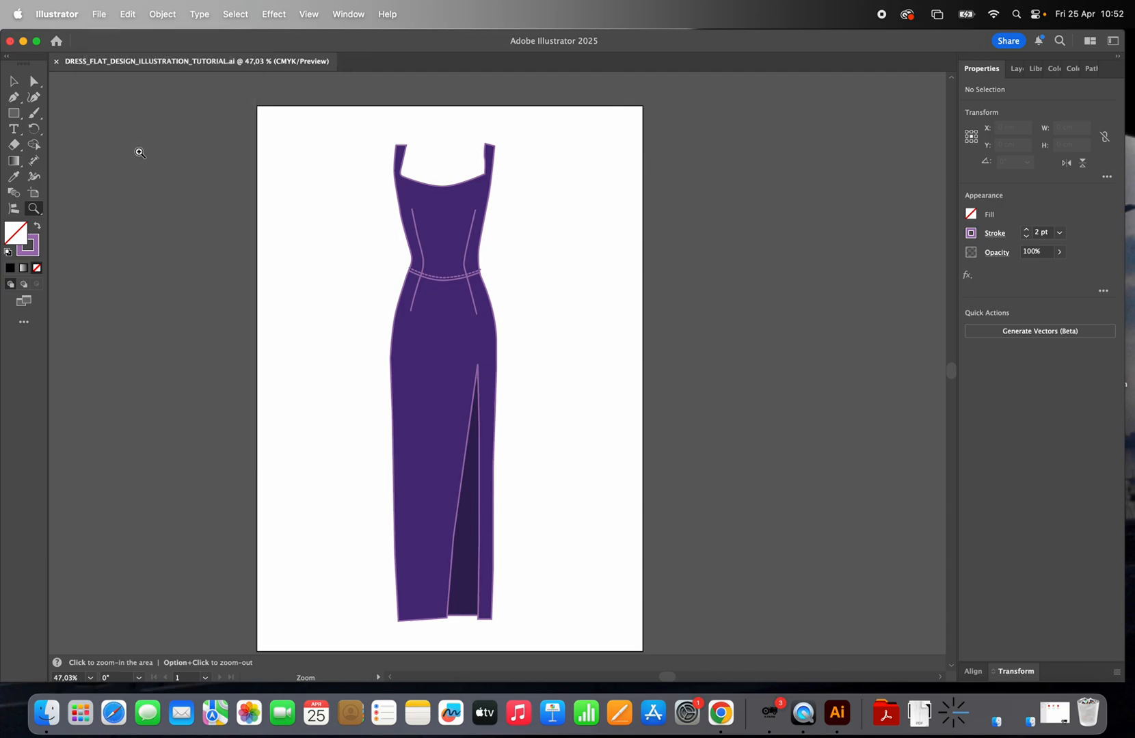